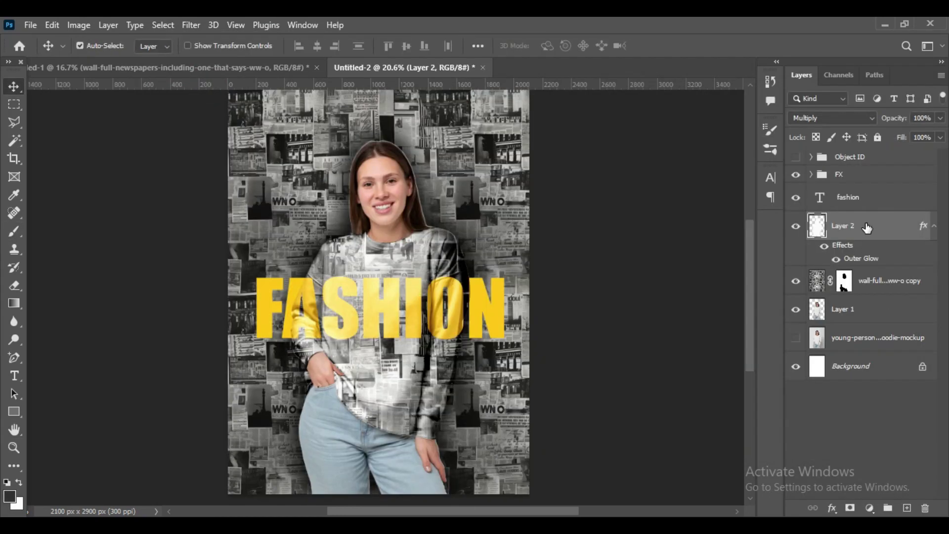
click(844, 255)
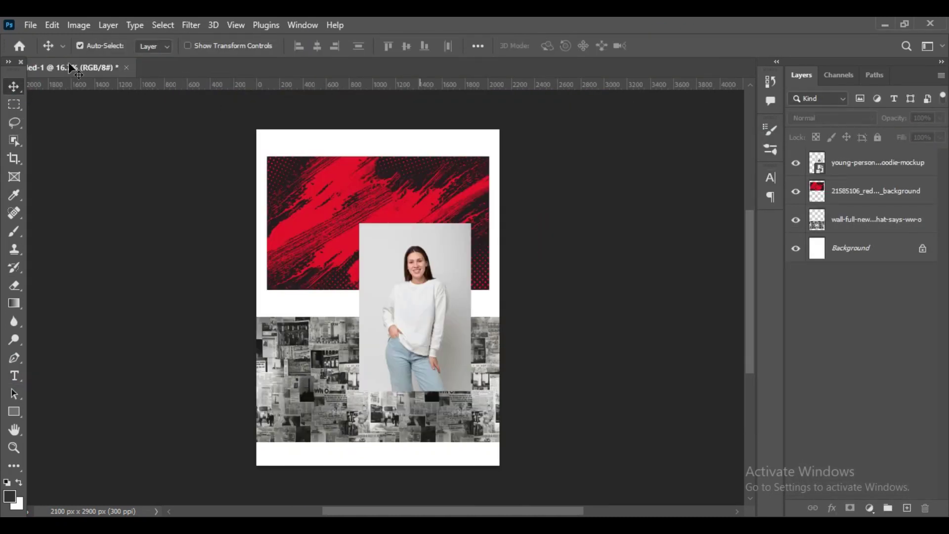
Create a new 2100 x 2900 px document at 300 ppi in RGB colour with a white background.
click(30, 24)
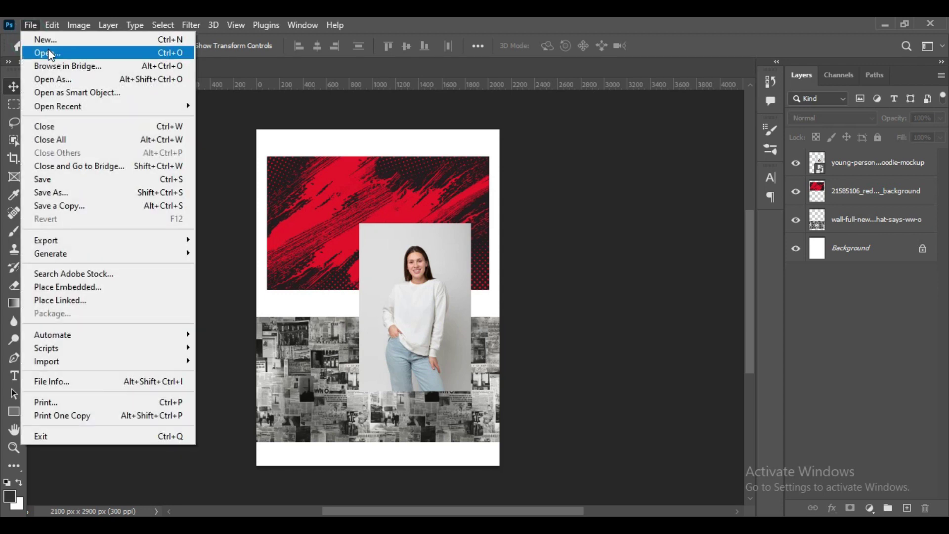
click(58, 39)
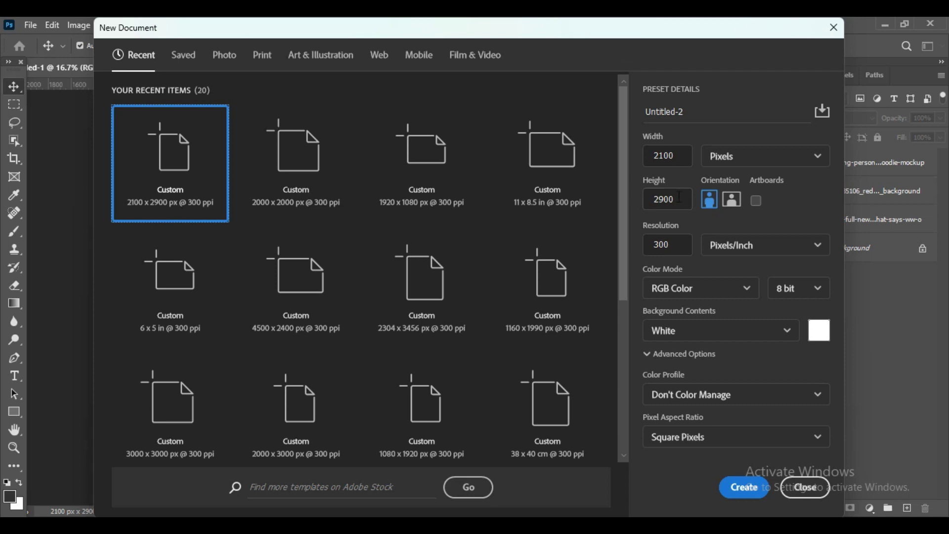
click(743, 487)
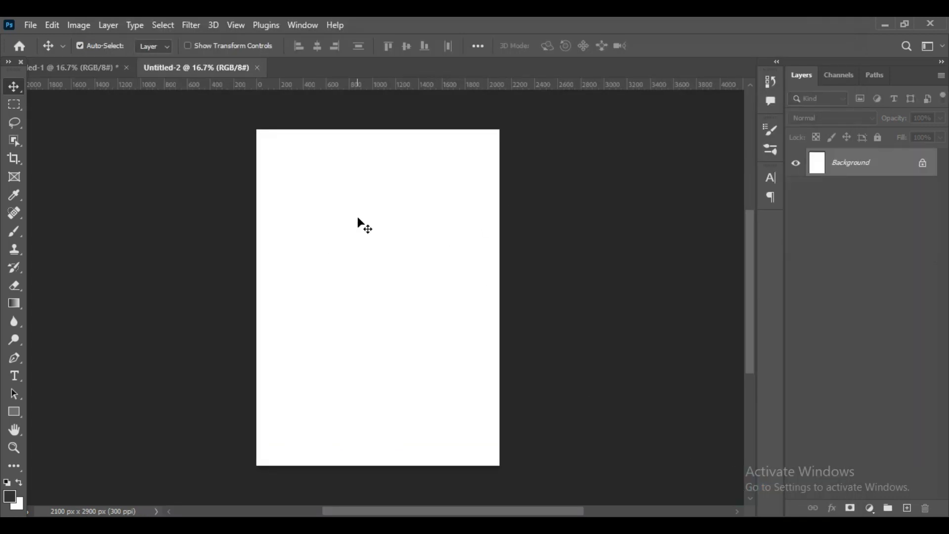
Copy the young-person-wearing-hoodie-mockup photo layer from the first document into Untitled-2.
click(75, 68)
click(432, 289)
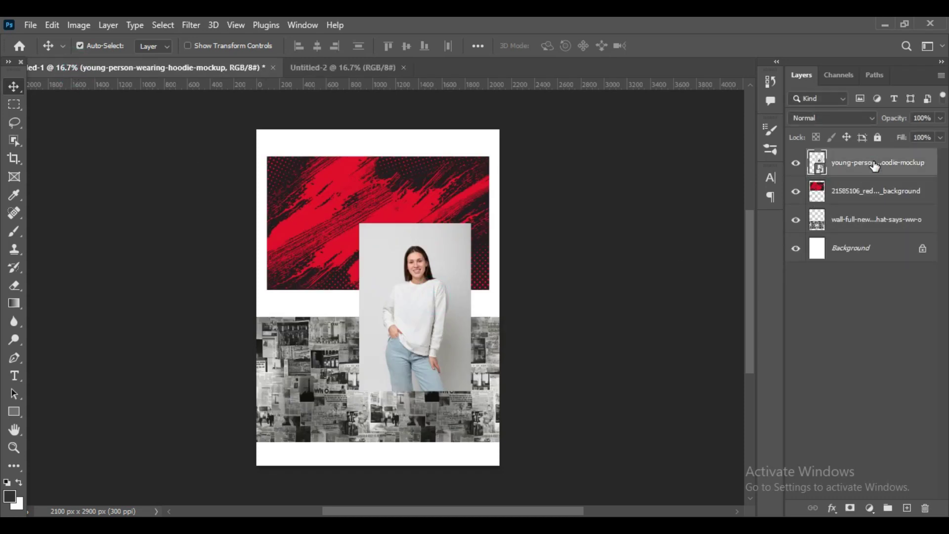
drag(875, 165, 390, 303)
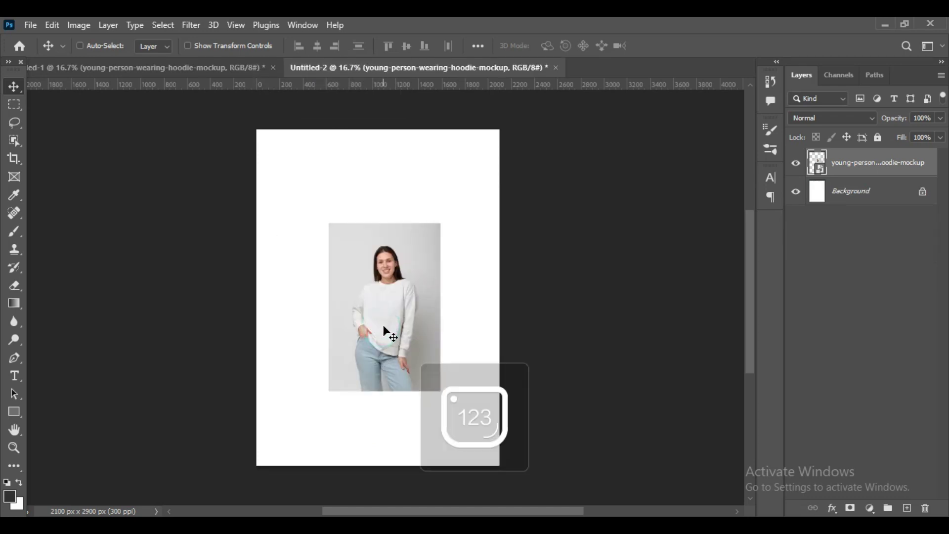
Scale the photo to 37.81% to span the canvas width and align its top edge with the canvas top.
key(ctrl+t)
drag(442, 306, 552, 316)
drag(445, 258, 383, 259)
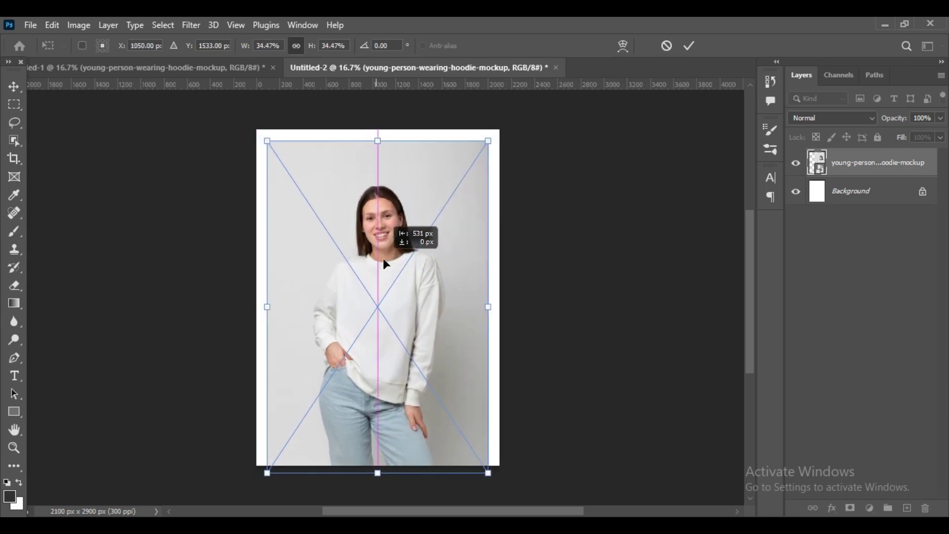
drag(488, 306, 495, 306)
drag(267, 307, 257, 307)
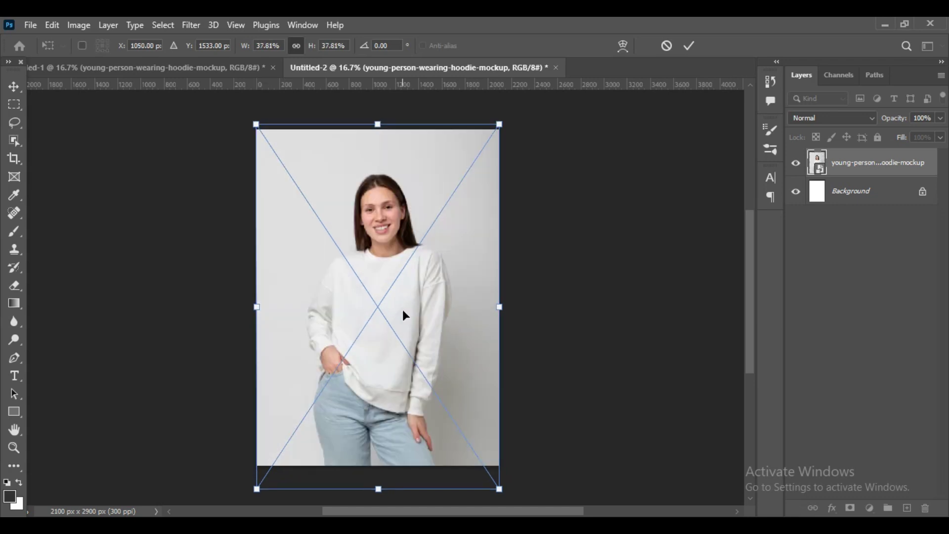
drag(403, 310, 414, 321)
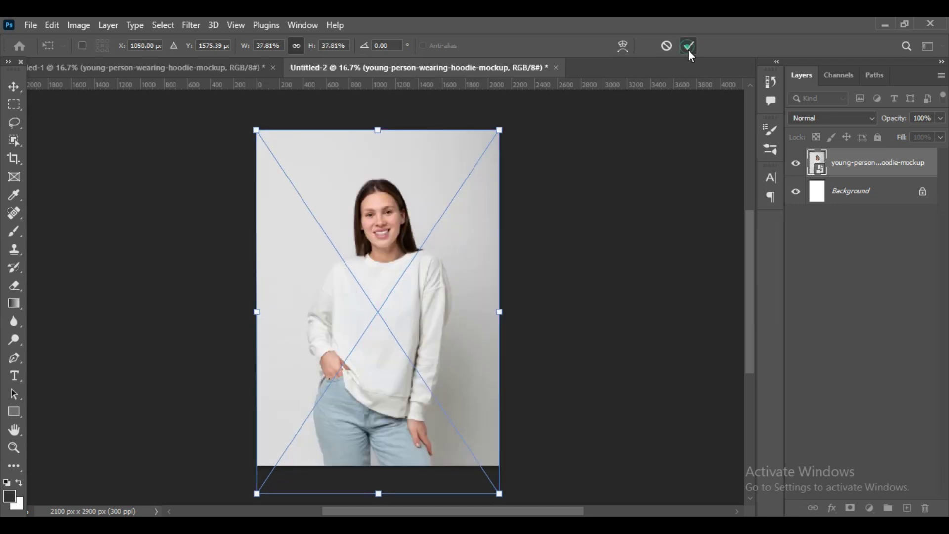
click(672, 169)
Start a Pen tool shape at the sweater's collar and outline the shoulder on the photo's left side.
key(ctrl+plus)
key(ctrl+plus)
key(ctrl+plus)
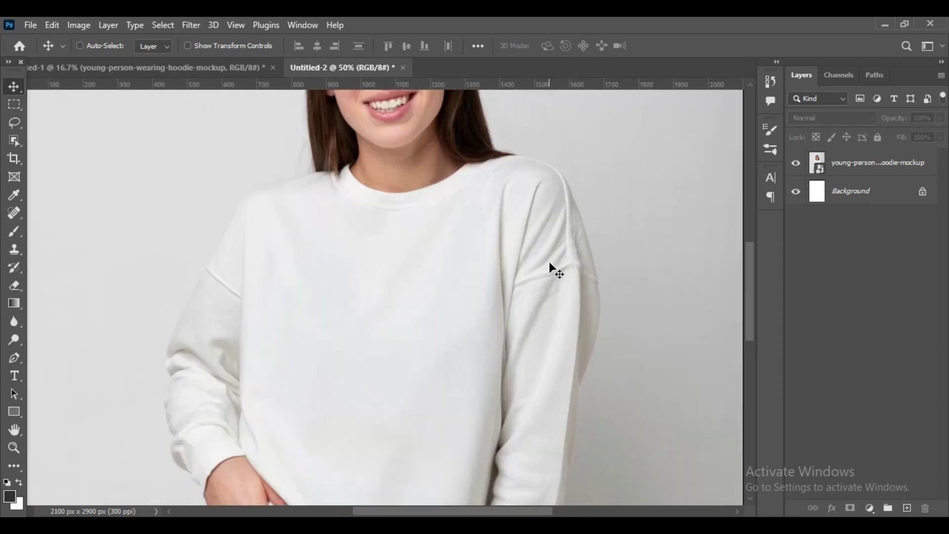
key(ctrl+plus)
drag(411, 197, 464, 408)
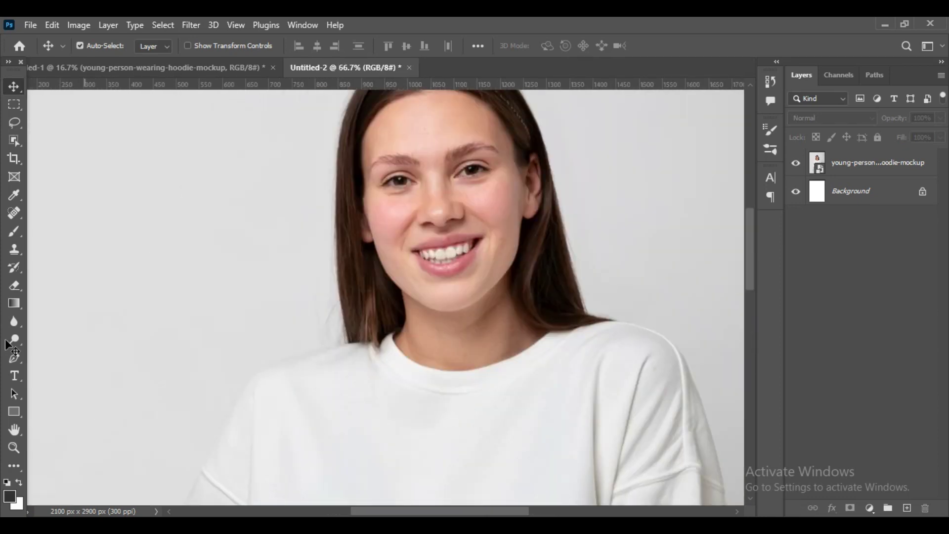
click(14, 357)
drag(403, 326, 387, 345)
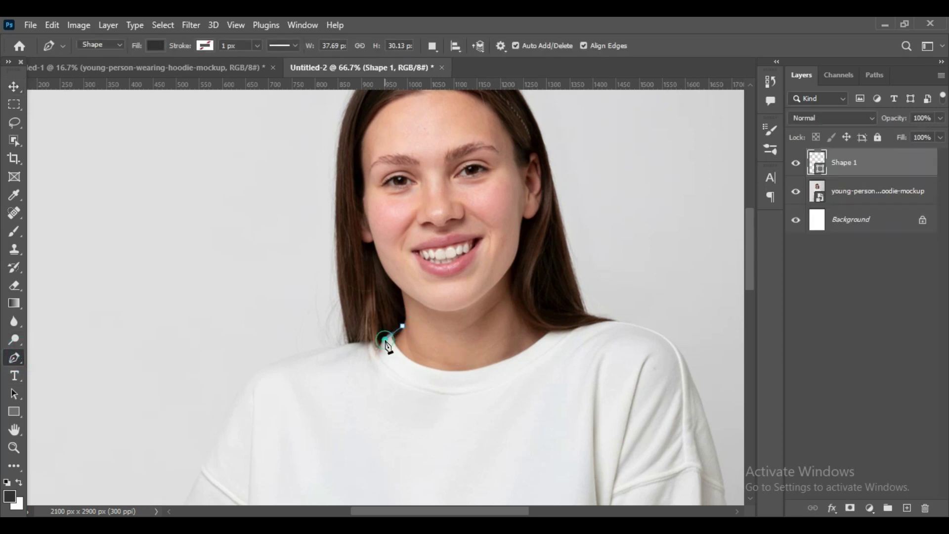
click(344, 347)
click(245, 388)
Continue the shape outline down the outer edge of the left-hand sleeve to the cuff at the pocketed hand.
drag(349, 439, 363, 250)
drag(307, 447, 288, 492)
drag(432, 312, 426, 441)
drag(445, 339, 437, 497)
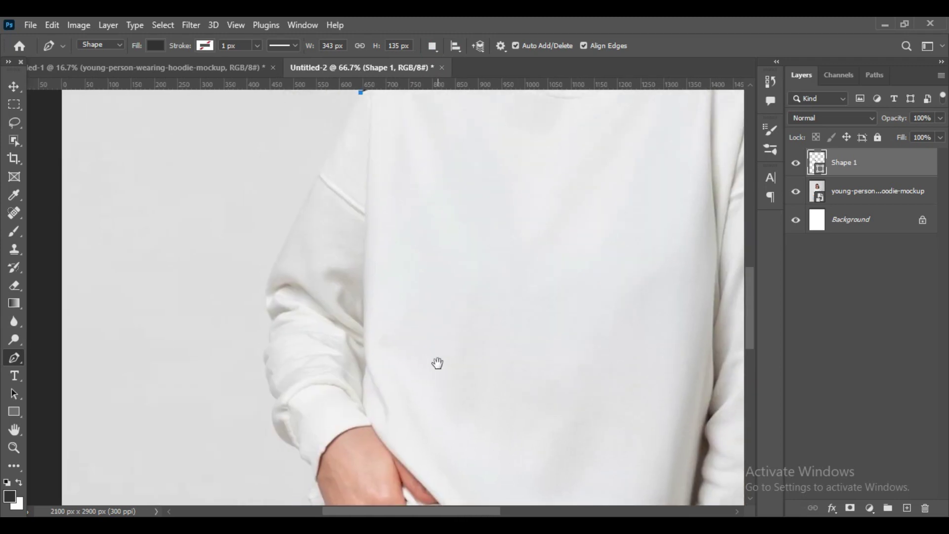
drag(437, 368, 437, 375)
click(275, 276)
click(270, 331)
click(275, 407)
click(296, 463)
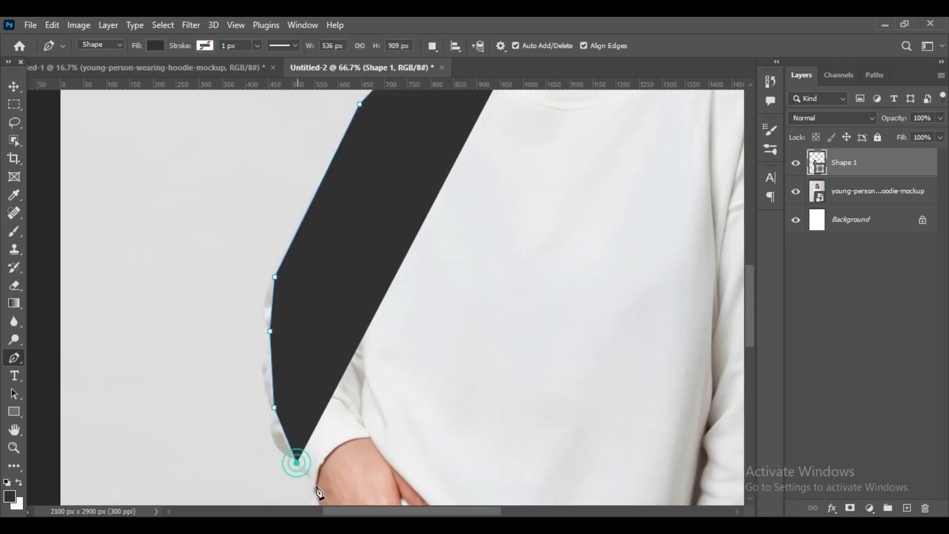
click(315, 492)
drag(425, 441, 389, 258)
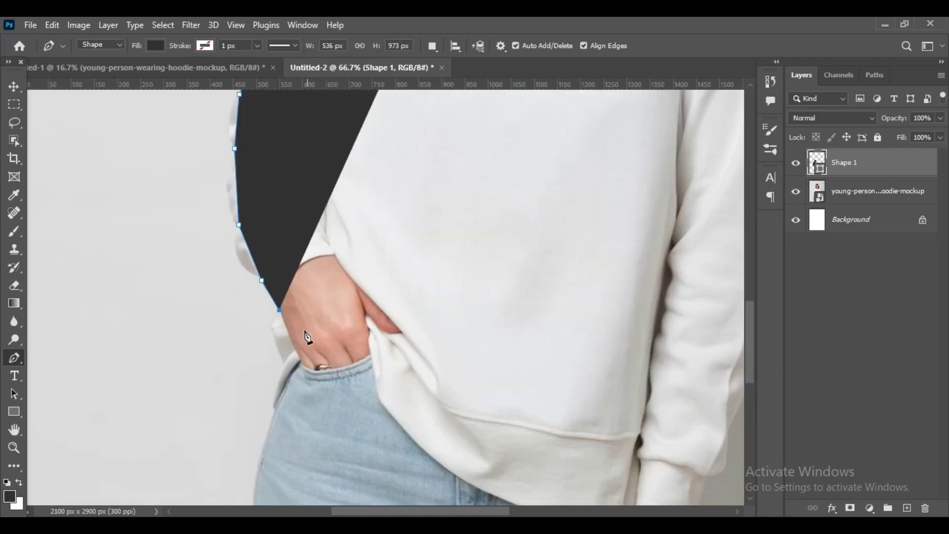
Continue the outline around the pocketed hand, along the sweater's hem and across the opposite cuff.
click(333, 252)
click(365, 315)
click(398, 329)
click(388, 410)
drag(481, 401, 382, 251)
click(518, 373)
click(530, 366)
click(532, 379)
click(587, 389)
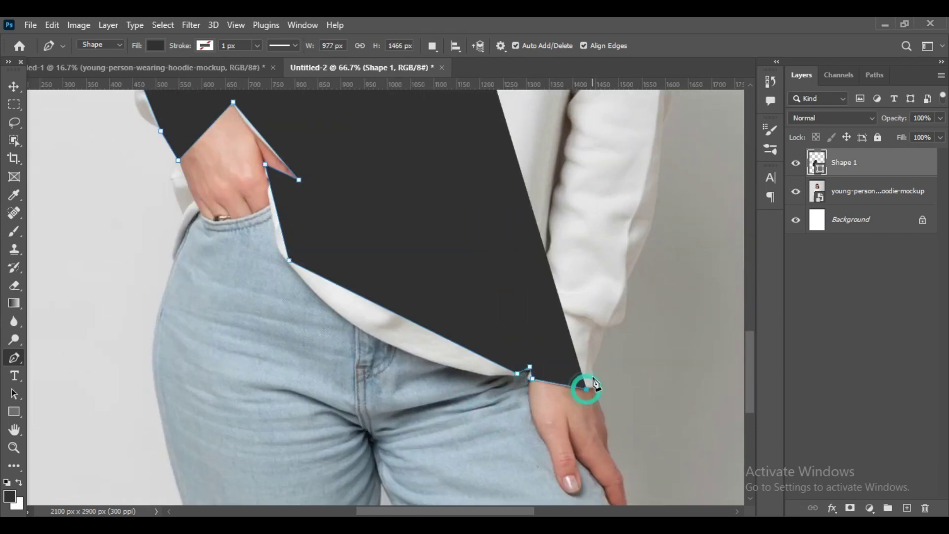
Continue the outline up the outer edge of the right-hand sleeve to the shoulder beside the hair.
click(592, 370)
click(606, 327)
click(627, 280)
drag(663, 173, 603, 350)
click(597, 295)
click(620, 187)
drag(524, 156, 498, 412)
click(583, 187)
click(506, 130)
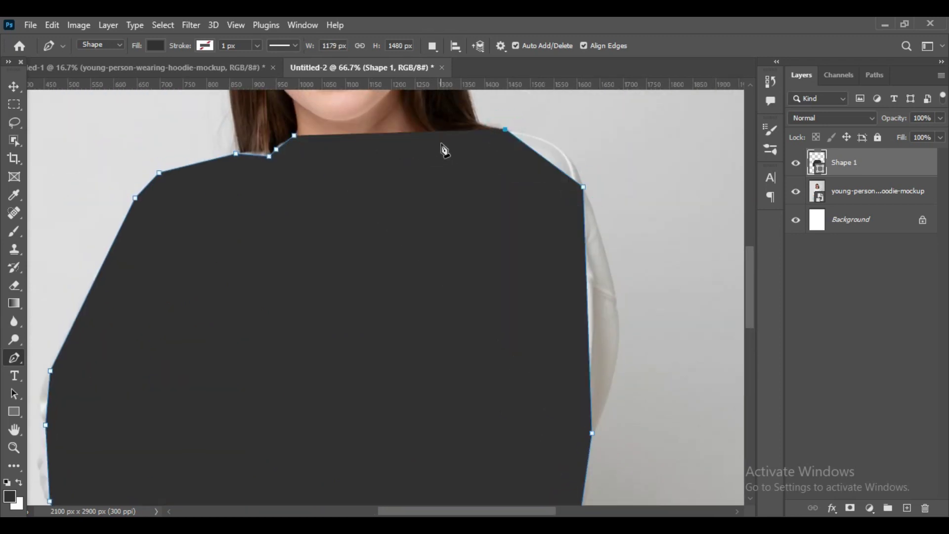
Set the shape layer's opacity to 0% and close the sweater outline across the neckline.
key(Return)
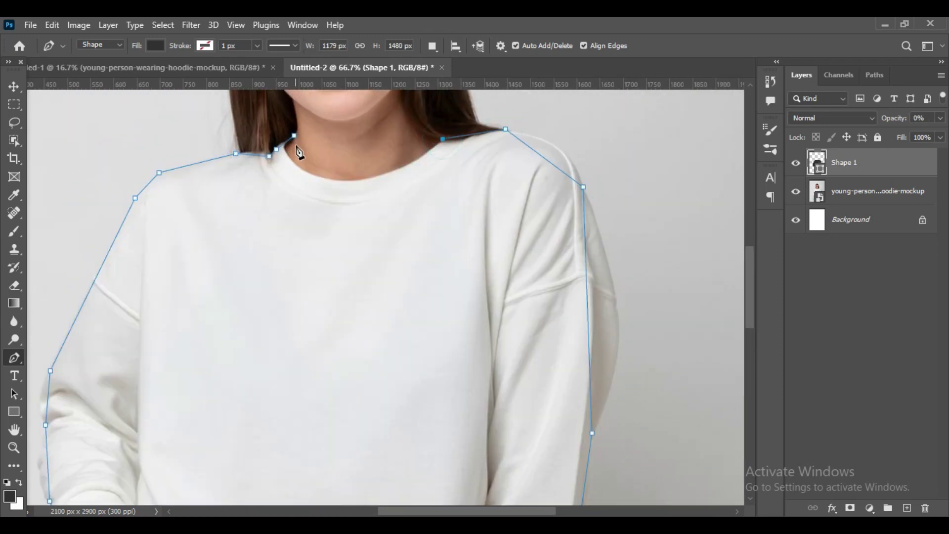
click(291, 158)
click(294, 135)
Add anchor points along the neckline with the Add Anchor Point tool and curve the path to the collar.
key(ctrl+plus)
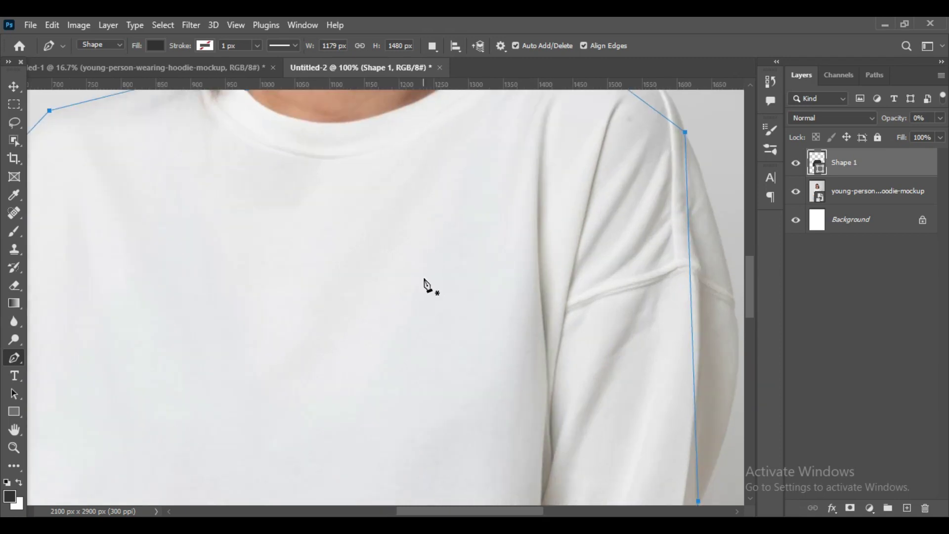
drag(291, 184, 429, 443)
right_click(16, 358)
click(79, 397)
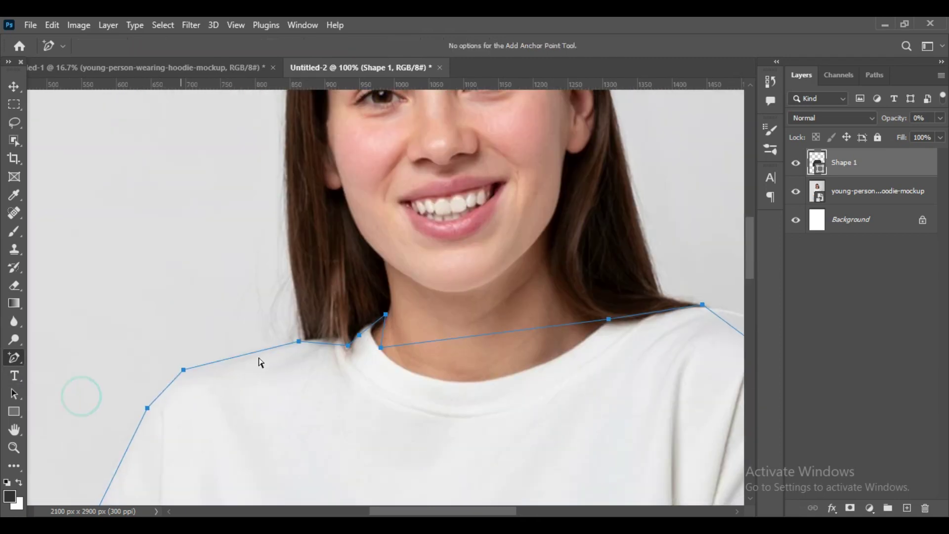
click(360, 333)
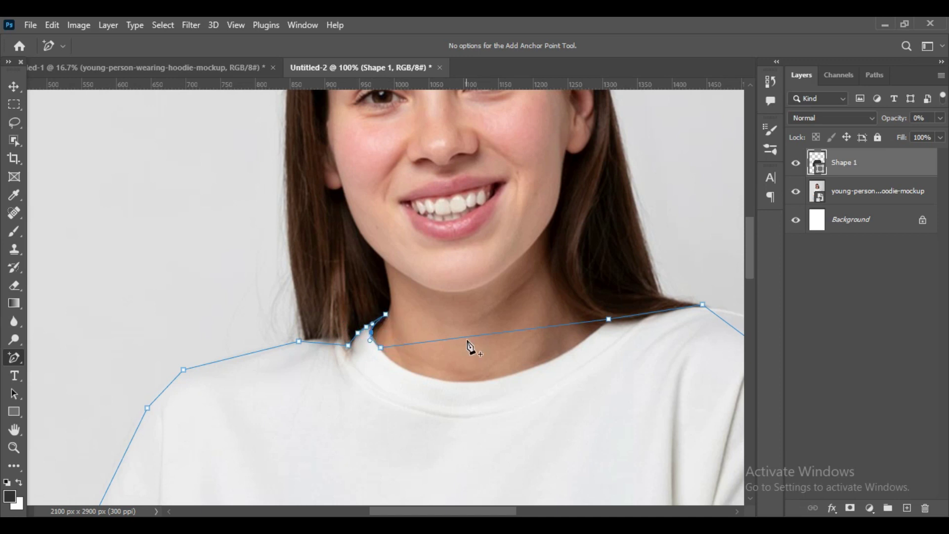
drag(474, 336, 480, 380)
click(409, 370)
click(561, 351)
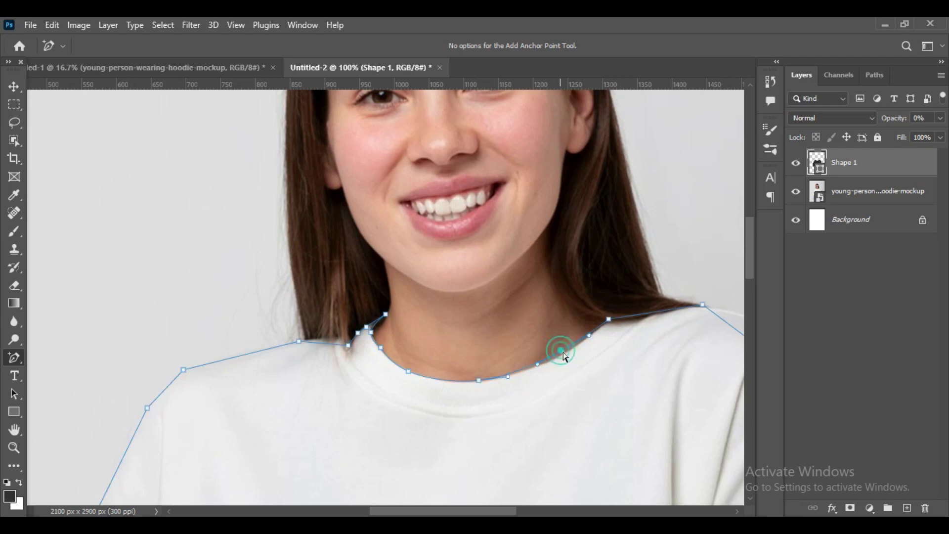
Add and adjust anchor points so the path follows the right-hand shoulder and upper sleeve.
click(640, 317)
click(681, 309)
drag(707, 379, 461, 370)
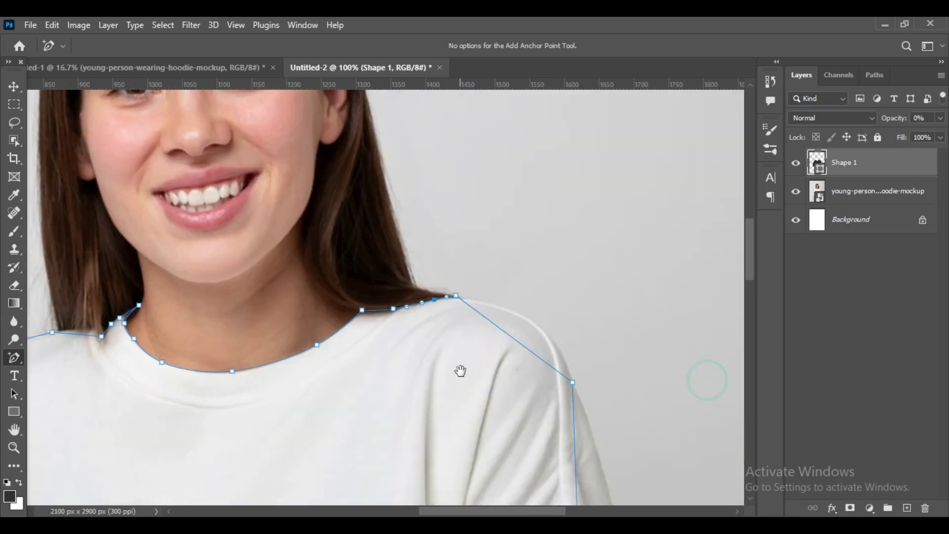
drag(515, 343, 536, 325)
drag(645, 425, 542, 202)
drag(479, 348, 523, 371)
click(513, 299)
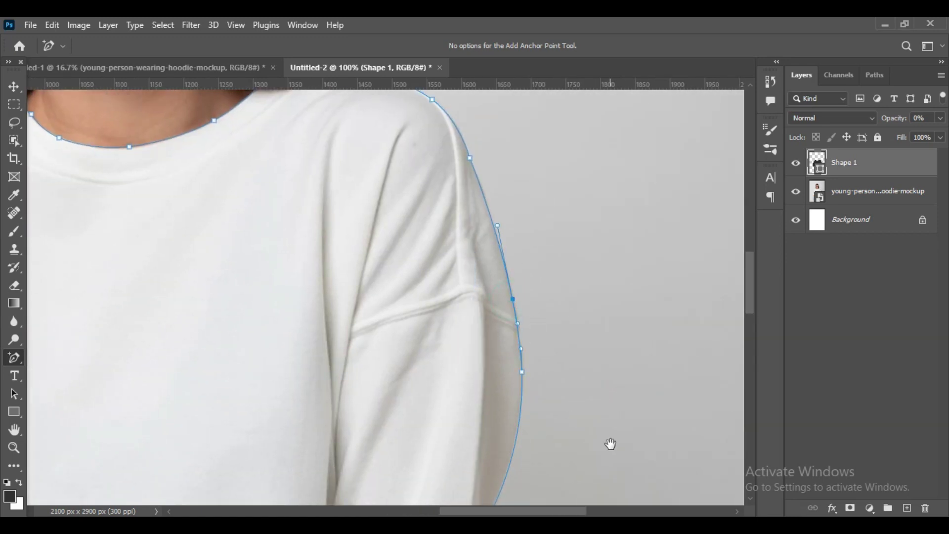
Reshape the path along the outer edge of the right-hand forearm with added anchor points.
drag(611, 402, 589, 226)
drag(446, 429, 455, 430)
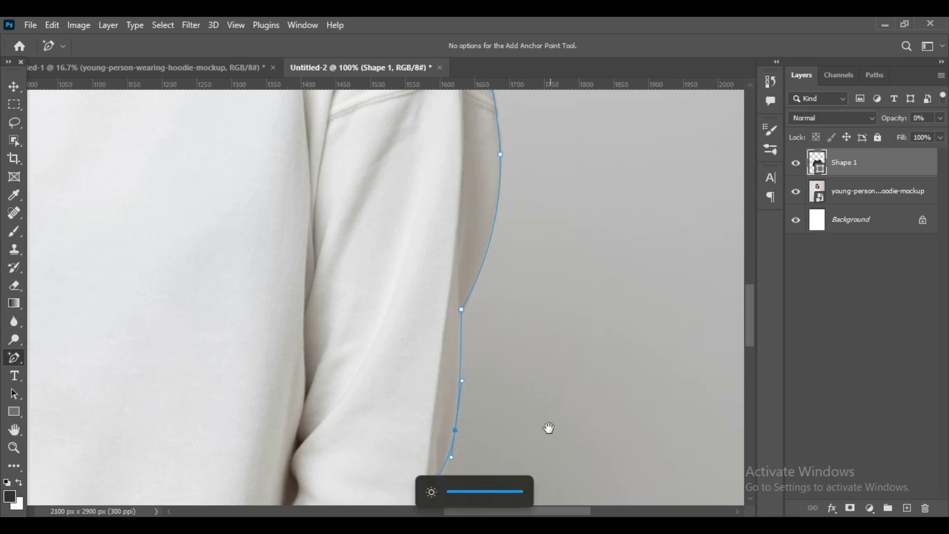
drag(549, 429, 548, 253)
drag(405, 444, 418, 453)
drag(508, 473, 515, 295)
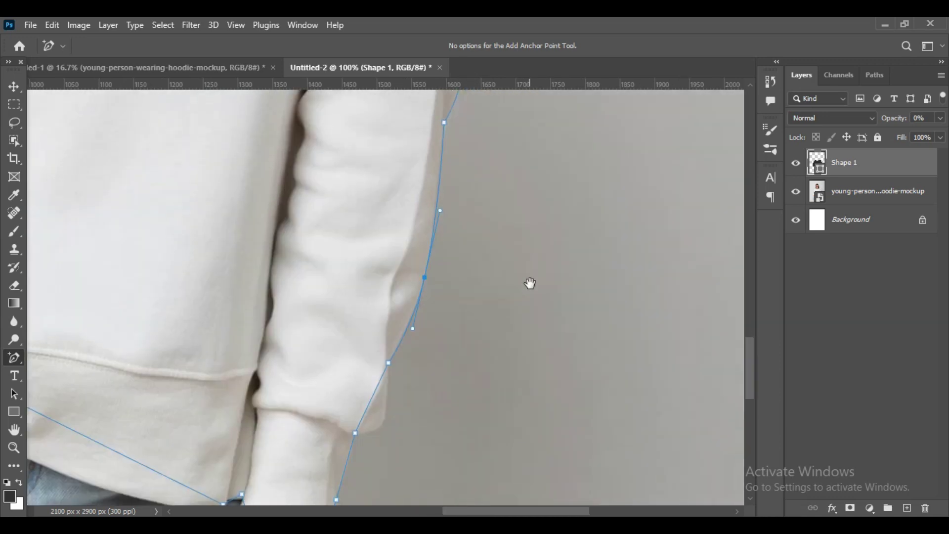
Fit the path to the right-hand sleeve's cuff, including its lower edge at the wrist.
click(366, 408)
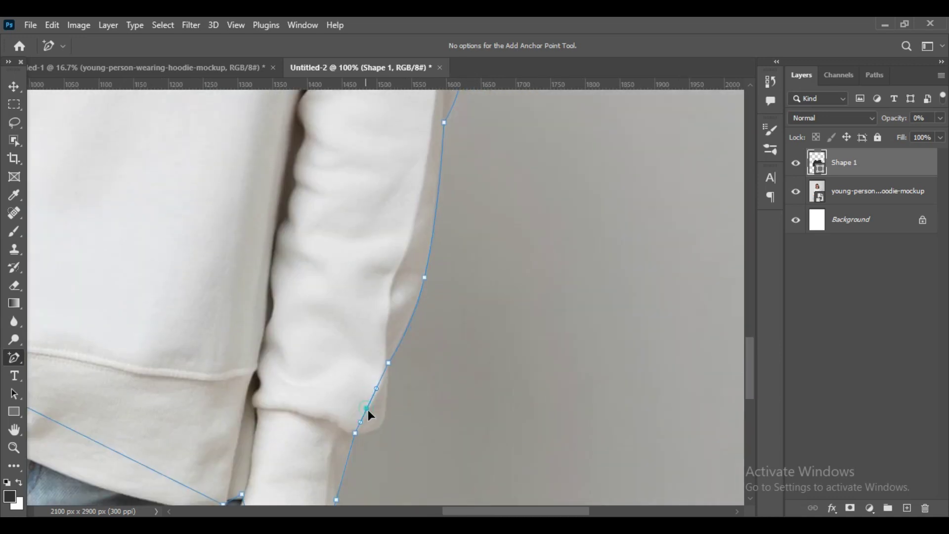
drag(394, 462, 495, 272)
drag(467, 330, 478, 334)
click(402, 326)
drag(382, 318, 380, 309)
Curve the hem section of the path to follow the sweater's lower edge over the jeans.
drag(310, 290, 233, 303)
click(321, 316)
drag(321, 321, 344, 327)
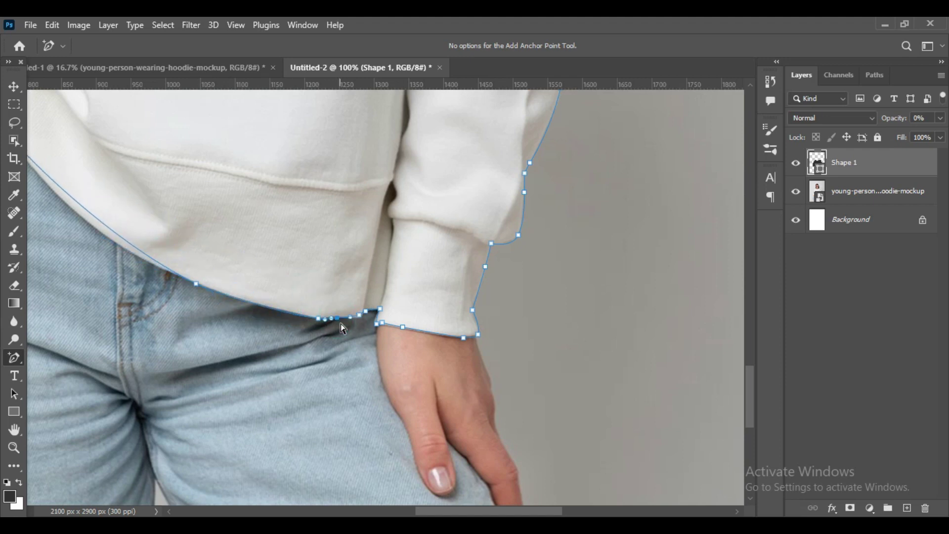
click(338, 318)
drag(178, 223, 598, 383)
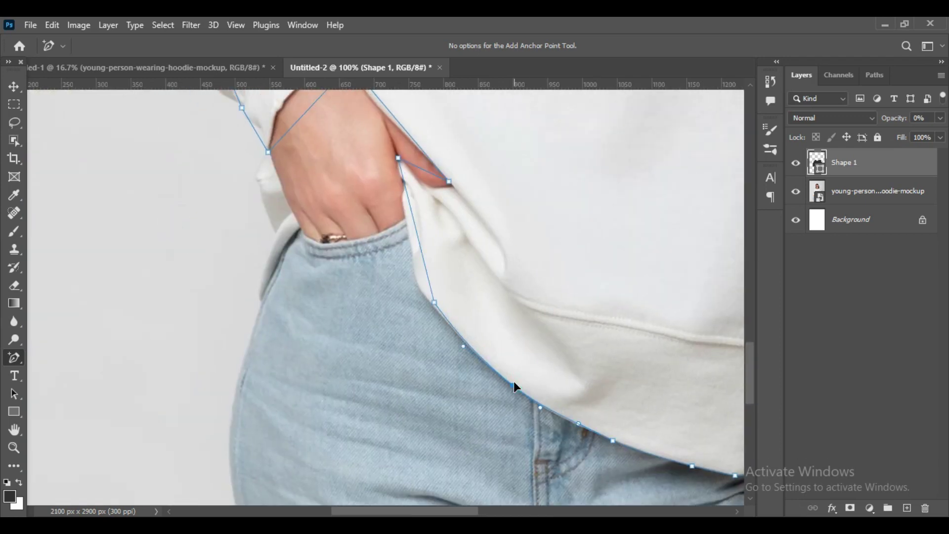
key(Left)
key(Left)
key(Left)
key(Left)
key(Left)
key(Left)
Fit the path to the hem fold beside the pocket and around the thumb of the pocketed hand.
drag(425, 280, 417, 281)
drag(405, 203, 402, 202)
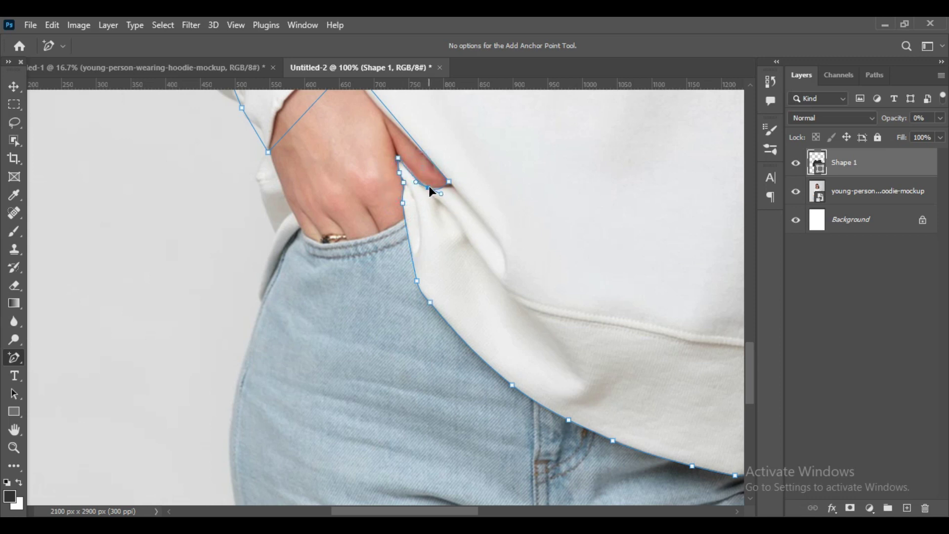
click(450, 183)
scroll(352, 158, up, 3)
click(381, 197)
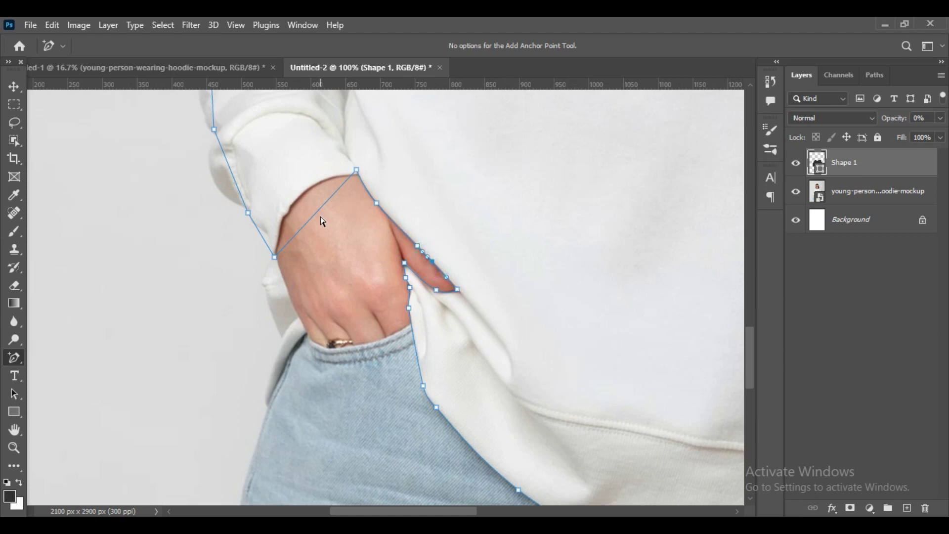
Add anchor points to shape the path along the cuff opening above the pocketed hand.
click(327, 179)
click(283, 221)
click(287, 213)
click(278, 240)
click(264, 241)
click(268, 233)
click(254, 225)
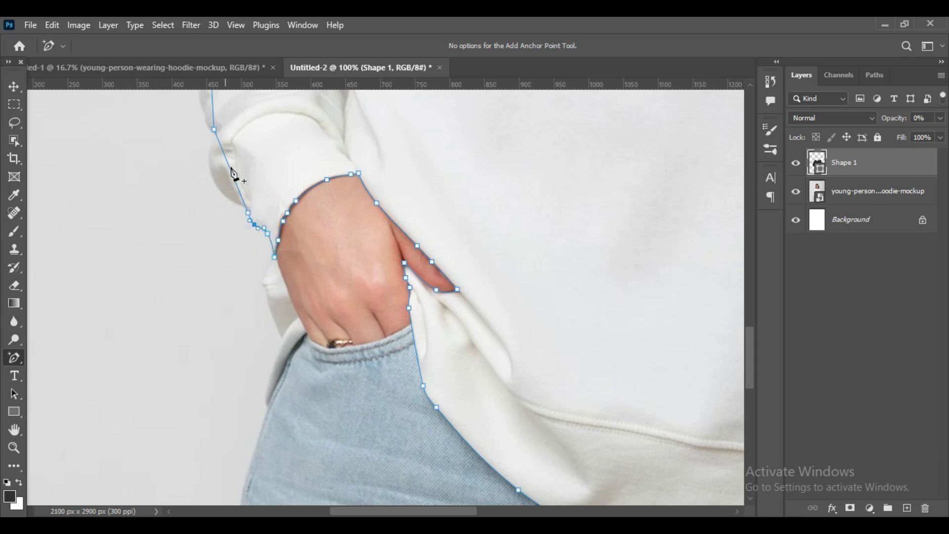
Add and adjust anchor points to match the folds on the outer edge of the left-hand lower sleeve.
drag(230, 164, 213, 175)
click(239, 205)
click(223, 191)
drag(283, 142, 386, 343)
click(311, 322)
click(300, 277)
click(303, 257)
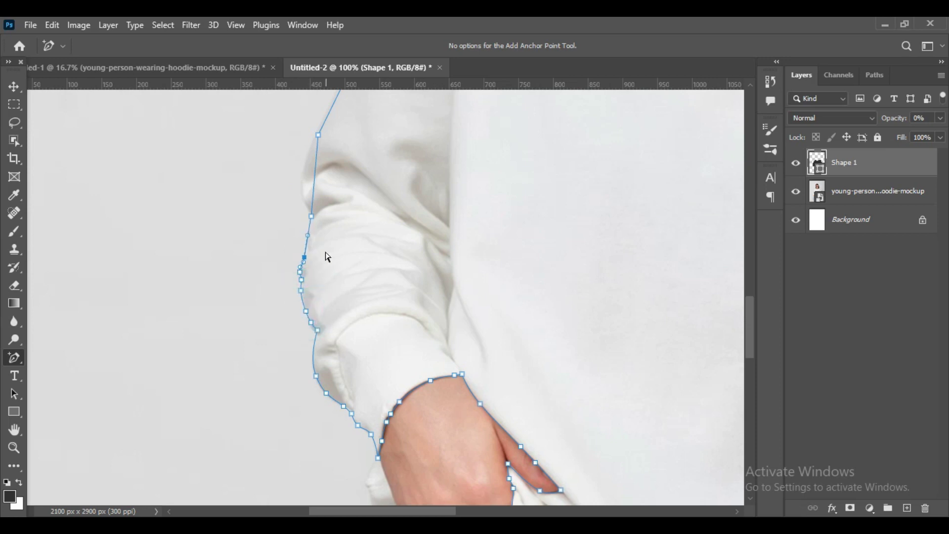
click(310, 225)
click(304, 181)
Refine the path along the left-hand upper sleeve and around the shoulder corner.
drag(397, 159, 409, 306)
drag(311, 247, 343, 310)
click(378, 180)
drag(446, 154, 462, 330)
click(441, 219)
click(479, 152)
click(543, 123)
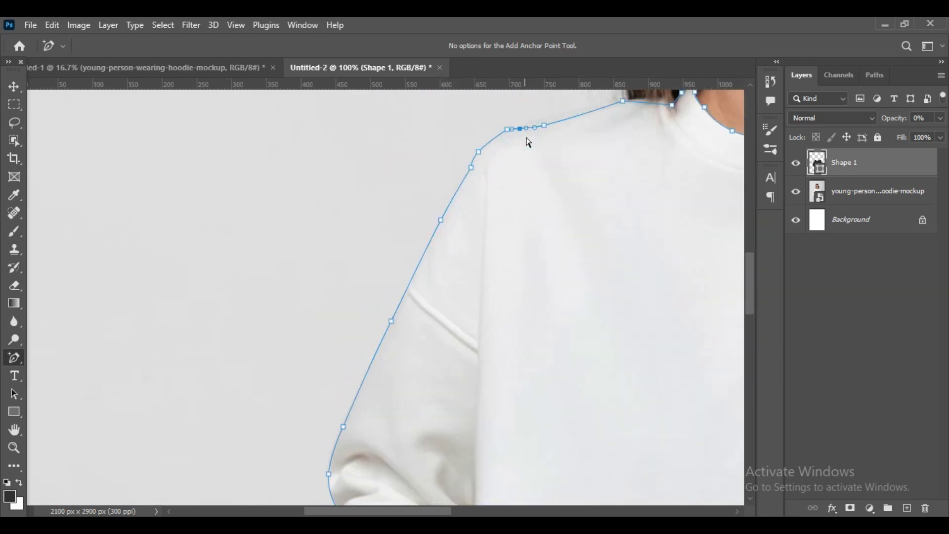
Add anchor points along the top of the left-hand shoulder up to the hair, completing the sweater's path.
click(544, 123)
click(585, 107)
drag(627, 219, 610, 355)
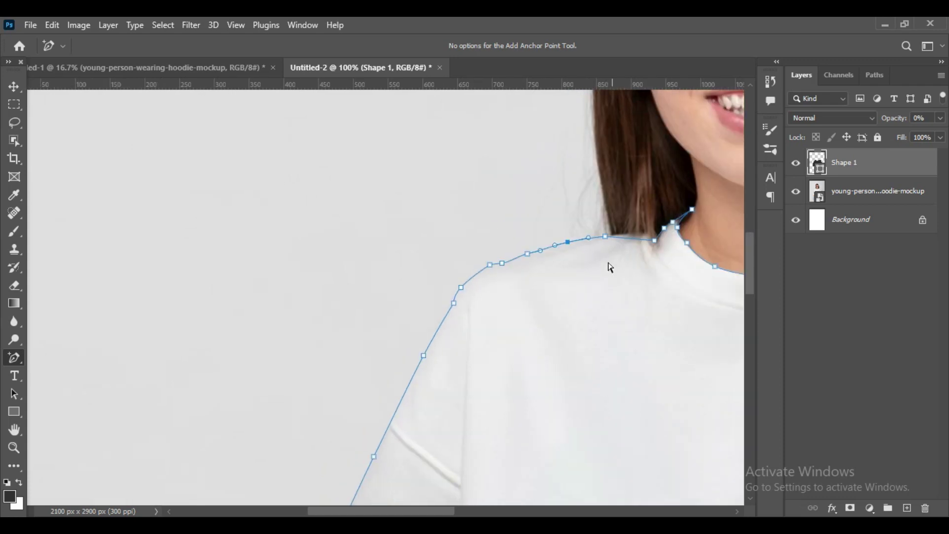
click(624, 233)
click(634, 236)
drag(630, 414, 514, 114)
drag(565, 302, 445, 183)
key(ctrl+0)
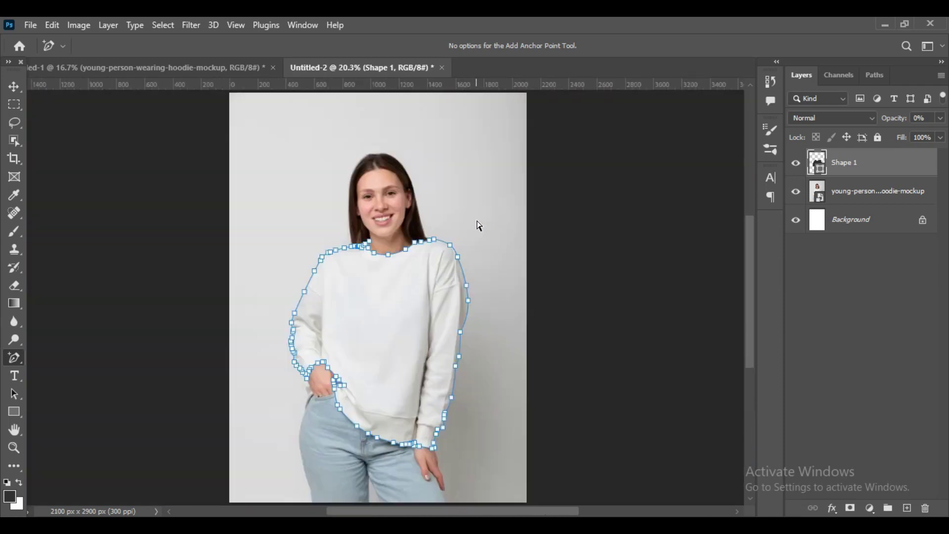
Raise the opacity of the sweater shape (Shape 1) to 87%.
click(859, 191)
key(ctrl+plus)
key(ctrl+plus)
key(ctrl+plus)
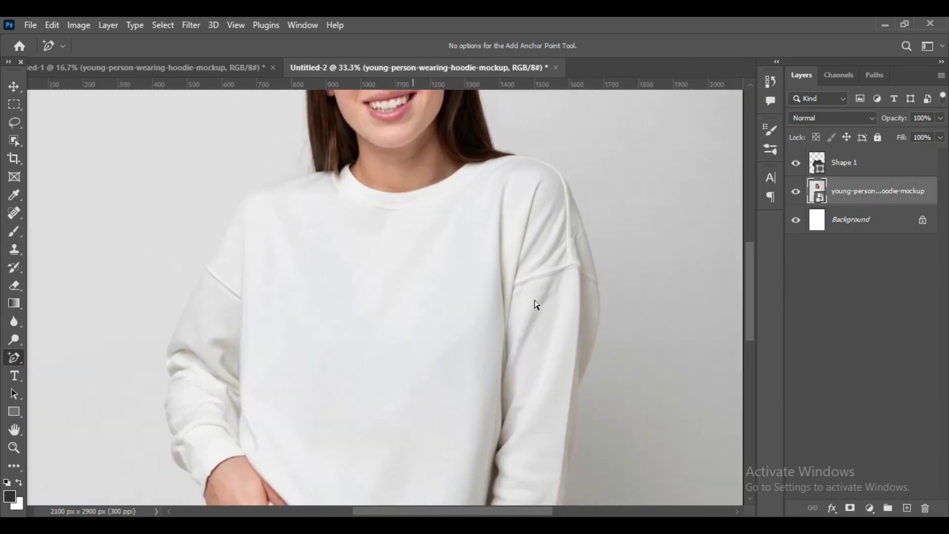
drag(534, 301, 450, 348)
click(850, 164)
drag(888, 117, 930, 118)
Start a new Pen tool shape at the cuff and trace the outer edge of the sweater fabric behind the pocketed hand.
drag(502, 426, 636, 209)
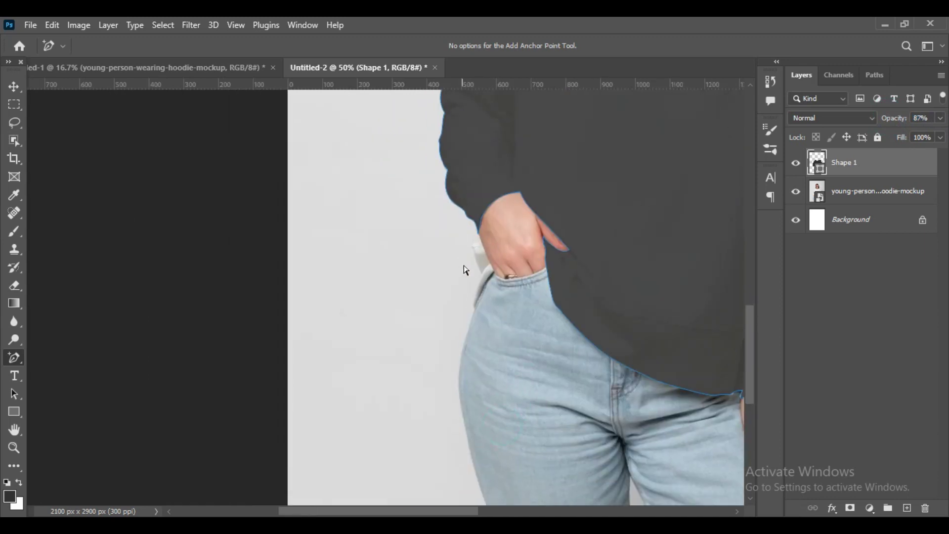
right_click(16, 365)
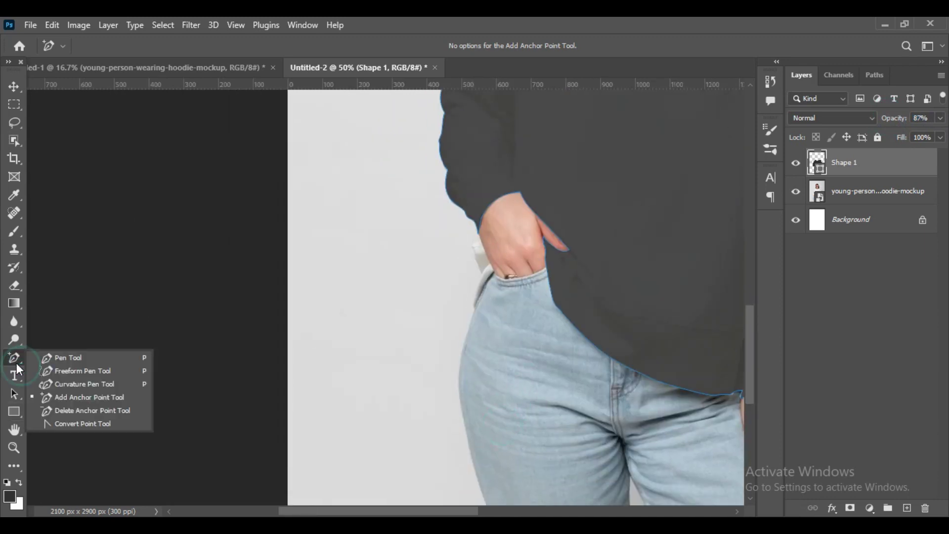
click(54, 358)
key(ctrl+plus)
key(ctrl+plus)
key(ctrl+plus)
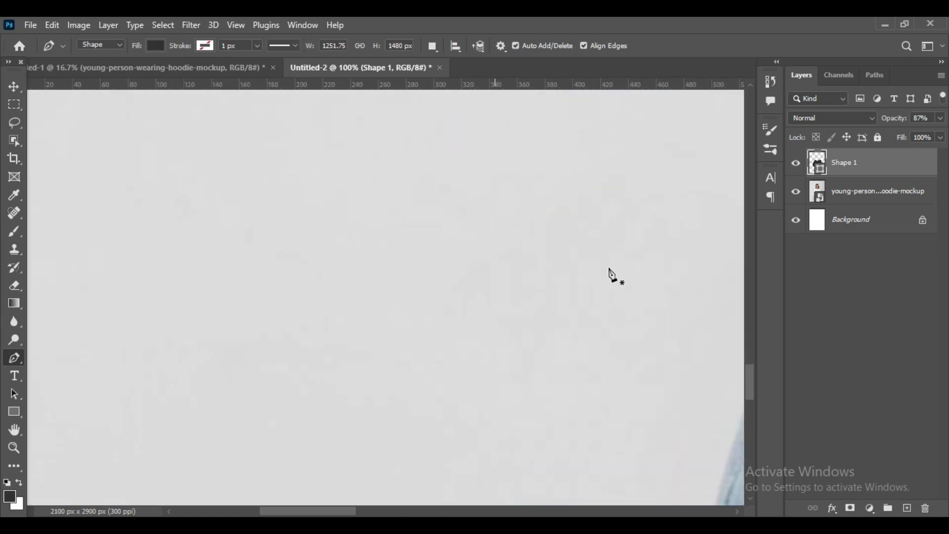
drag(651, 156, 233, 346)
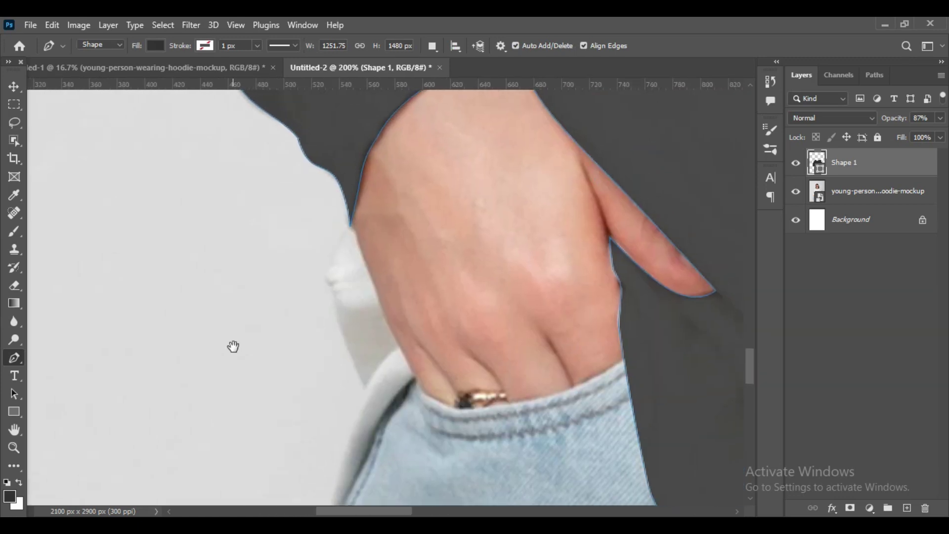
click(347, 228)
click(330, 263)
click(331, 286)
click(362, 381)
Extend the new shape around the fabric beside the jeans pocket, close it at the cuff and set its opacity to 0%.
scroll(395, 397, down, 3)
scroll(396, 397, left, 1)
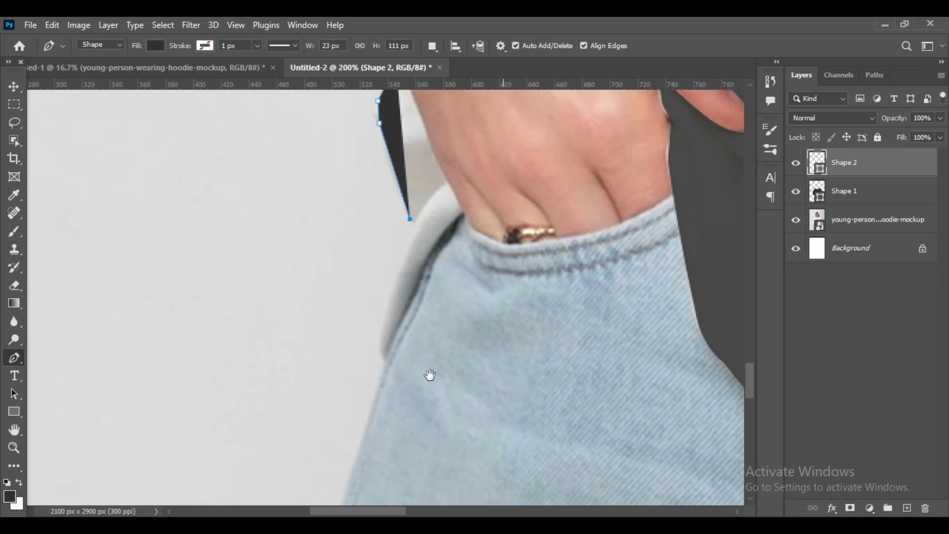
click(384, 362)
click(460, 212)
scroll(440, 242, up, 4)
scroll(440, 242, left, 1)
click(426, 253)
key(0)
key(0)
Add and adjust anchor points along the outer edge of the small fabric shape beside the pocketed hand.
right_click(13, 357)
click(60, 398)
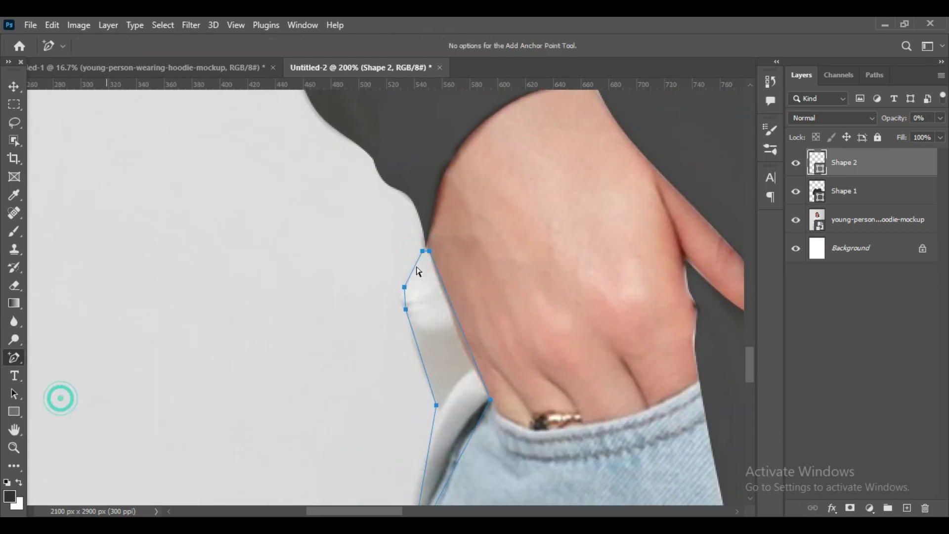
drag(413, 270, 401, 301)
drag(422, 360, 419, 361)
click(426, 379)
click(419, 466)
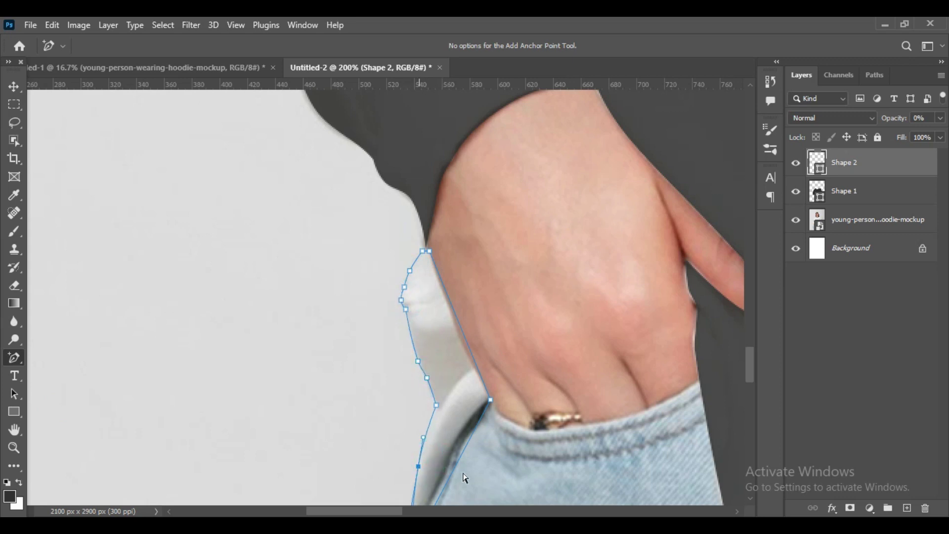
Fit the small shape's lower tip and inner edge to the fabric along the jeans and hand, and finish the path.
drag(513, 476, 522, 321)
drag(421, 379, 414, 379)
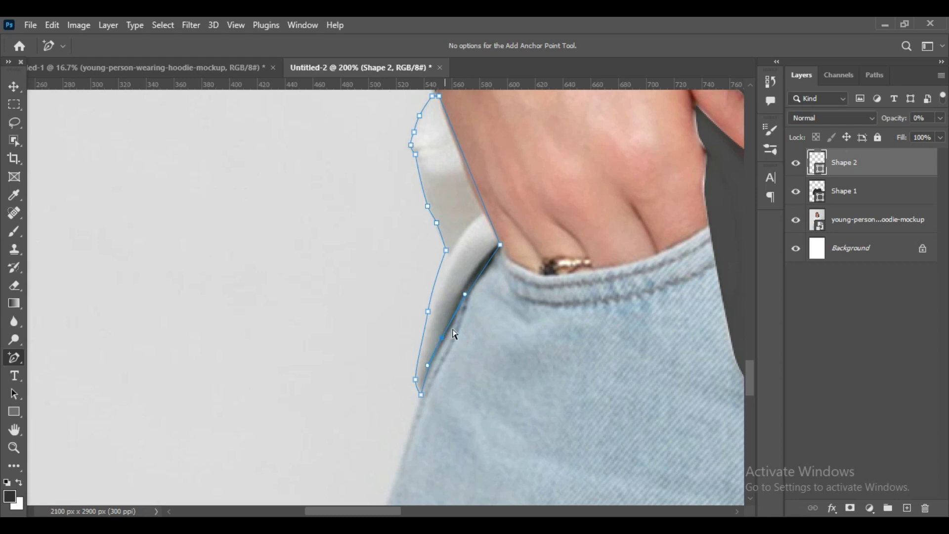
click(480, 275)
drag(482, 197, 490, 224)
key(Return)
key(v)
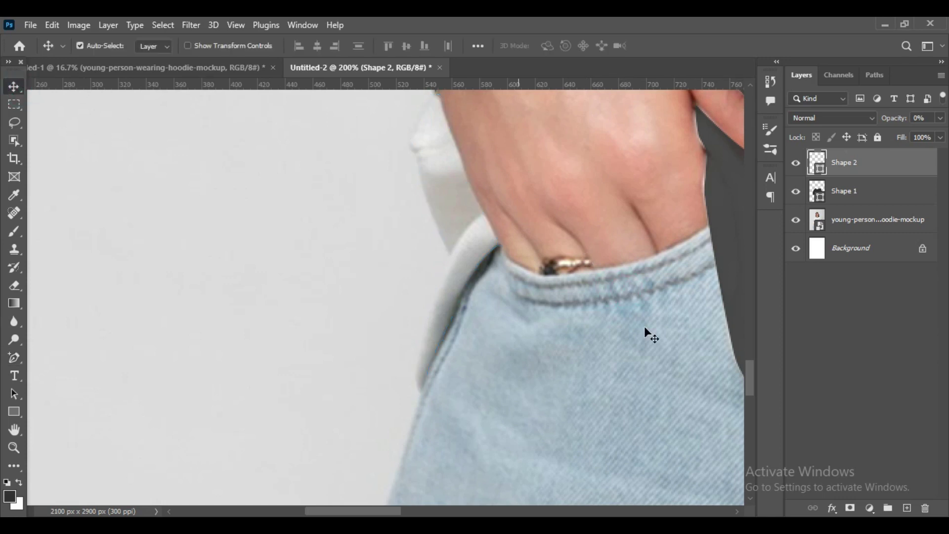
Raise the opacity of Shape 2 to 94%.
click(665, 331)
key(ctrl+0)
click(821, 357)
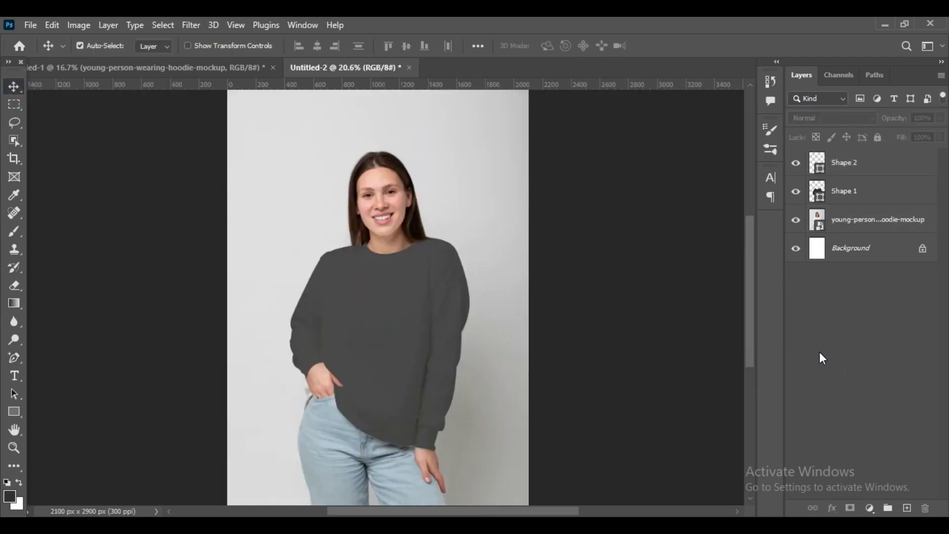
click(853, 170)
drag(894, 118, 934, 128)
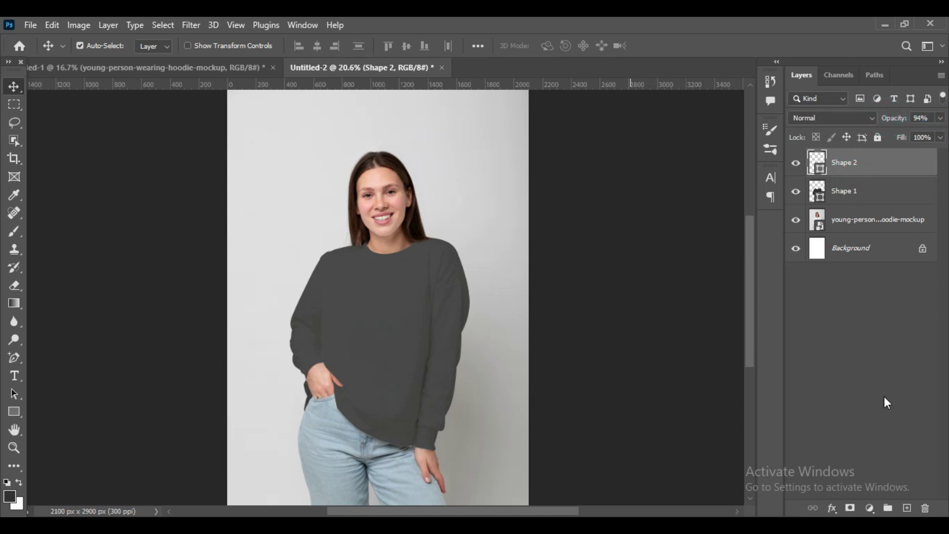
Group Shape 1 and Shape 2 and name the group "Object ID".
click(877, 316)
click(840, 160)
ctrl+click(863, 190)
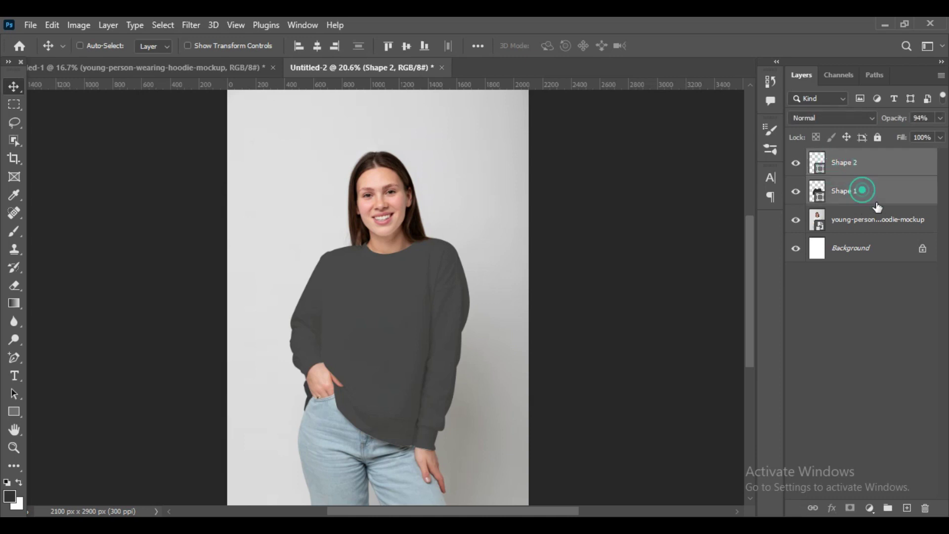
drag(893, 224, 888, 507)
double_click(849, 158)
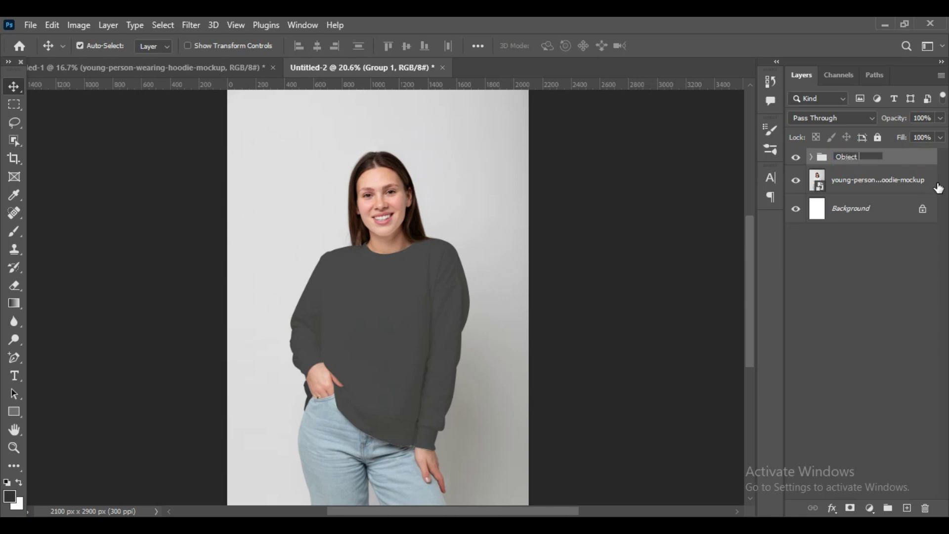
key(Return)
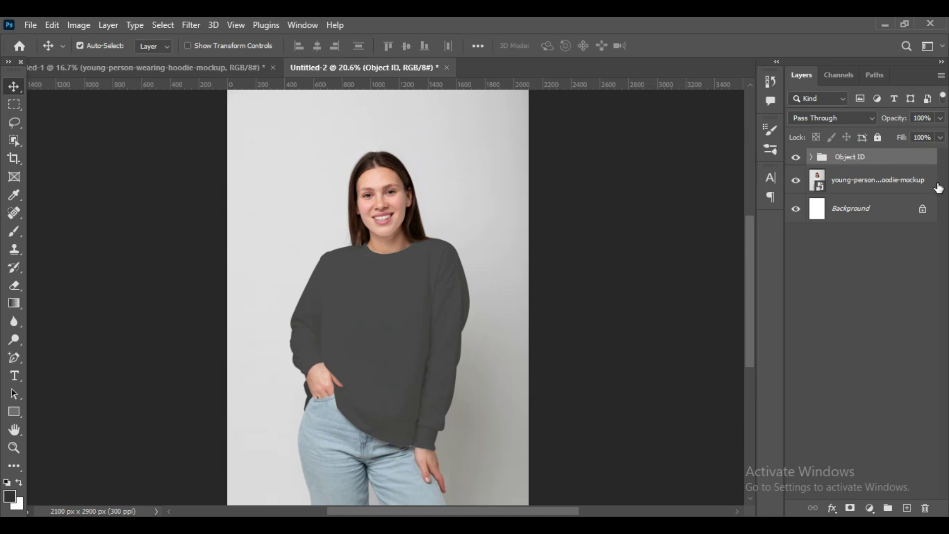
Hide the Object ID group and rasterize the woman's photo layer.
click(793, 159)
click(843, 262)
click(854, 184)
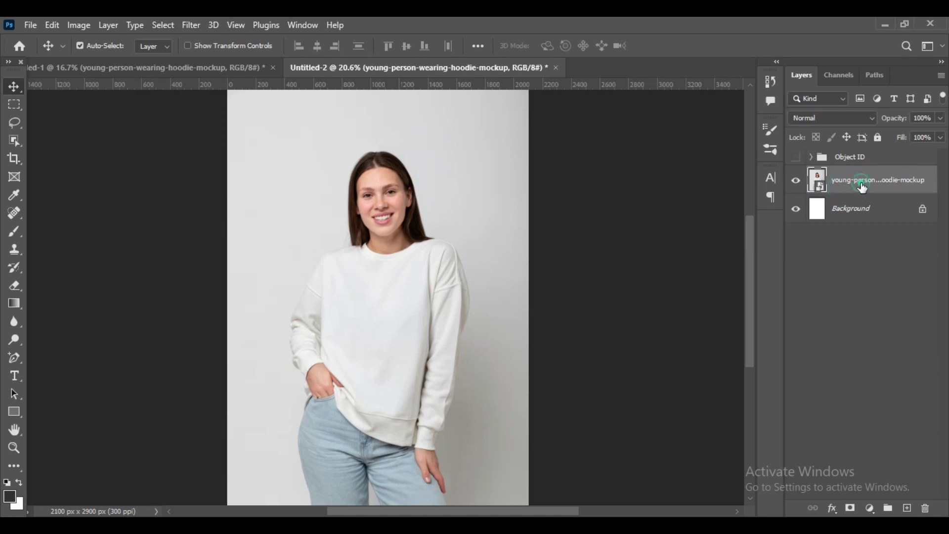
right_click(861, 183)
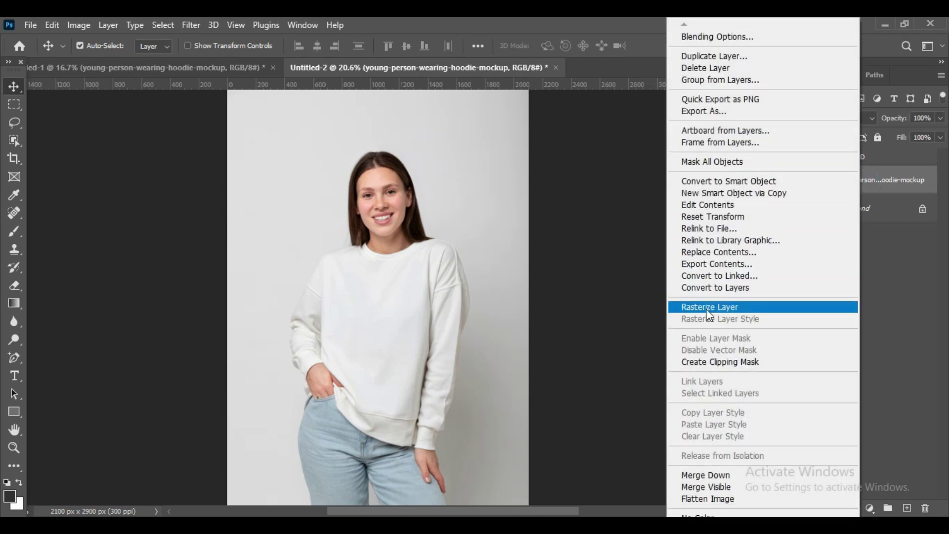
click(734, 306)
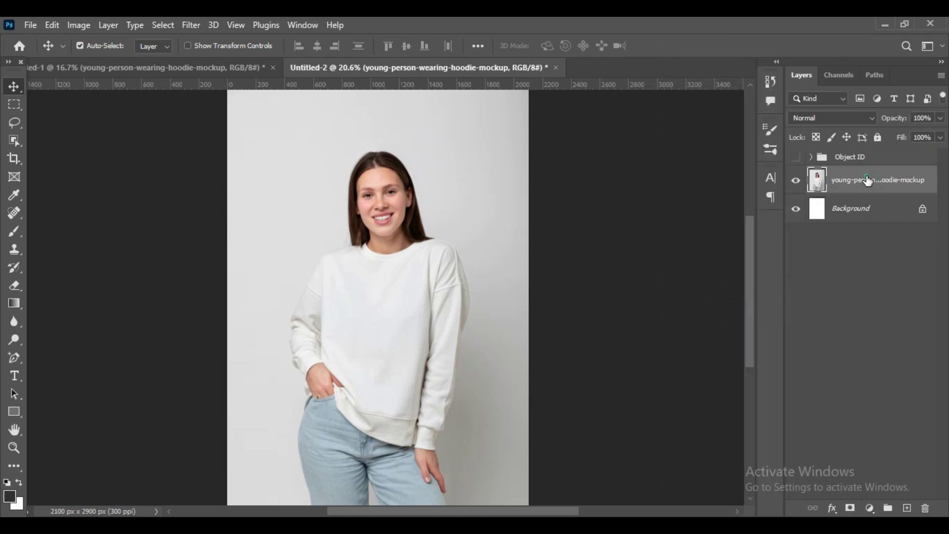
Select the woman with Select Subject and add the outlines of Shape 1 and Shape 2 to the selection.
click(15, 142)
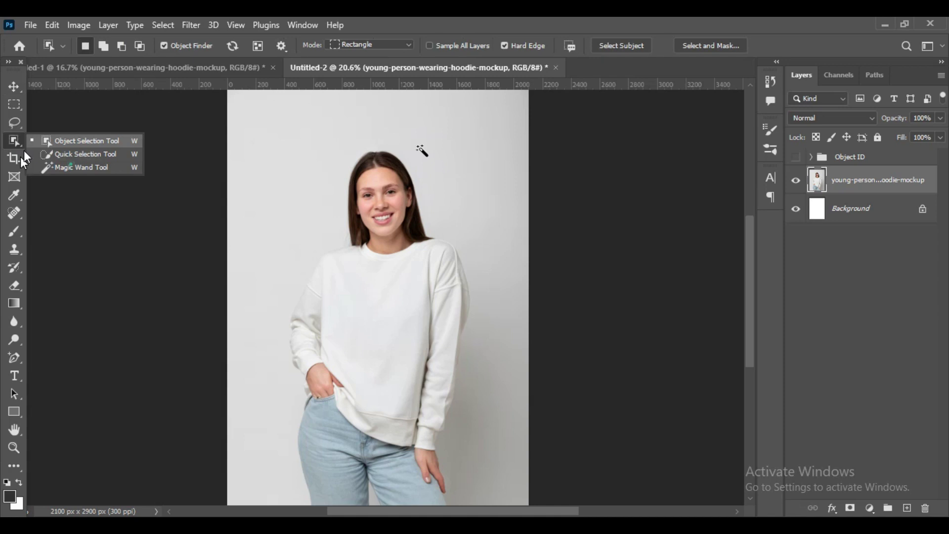
click(79, 167)
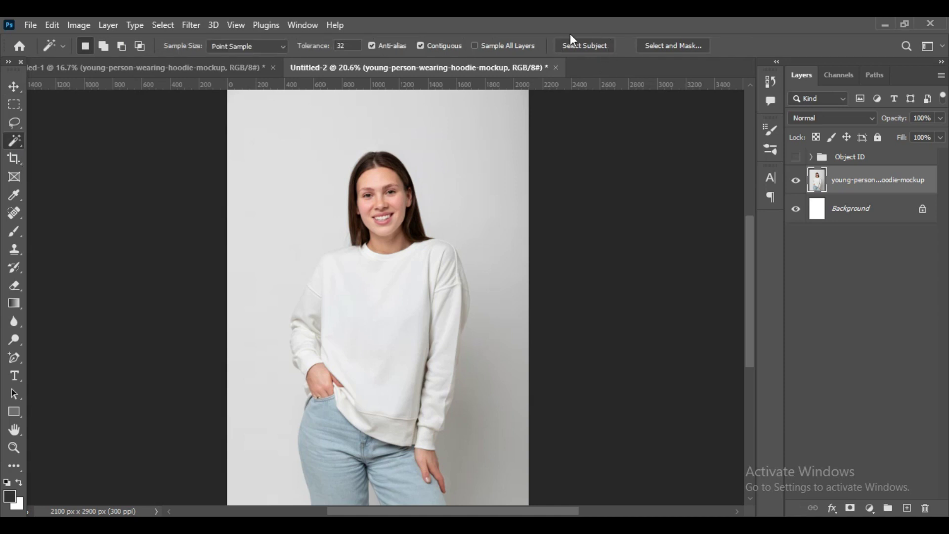
click(593, 46)
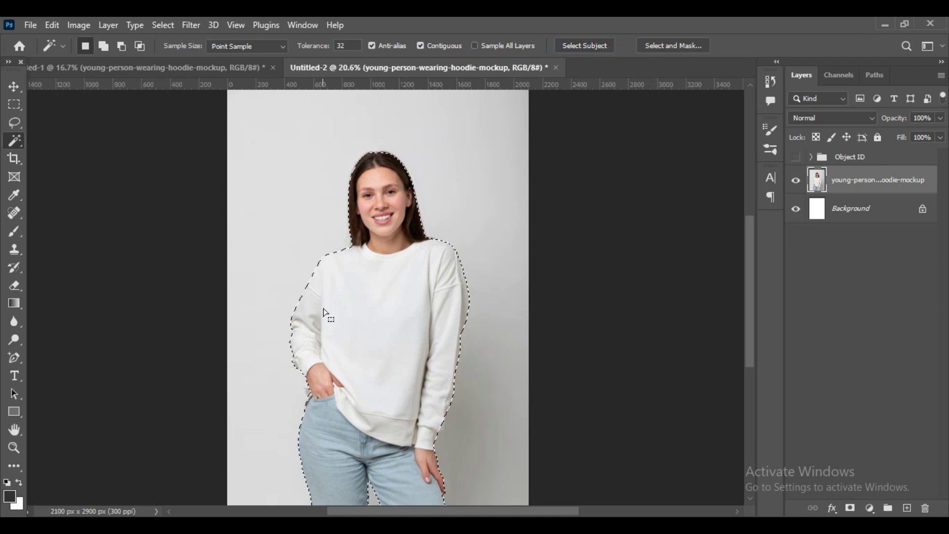
click(811, 157)
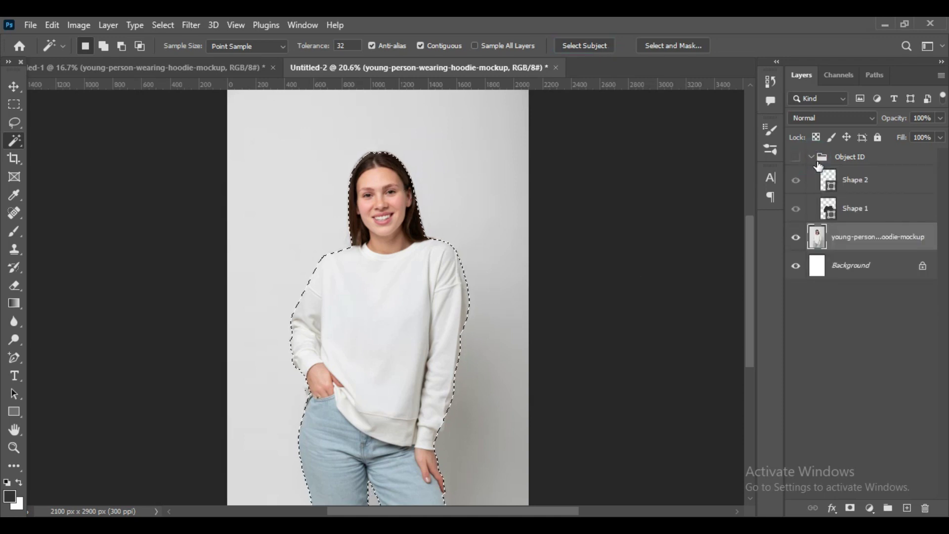
ctrl+click(830, 214)
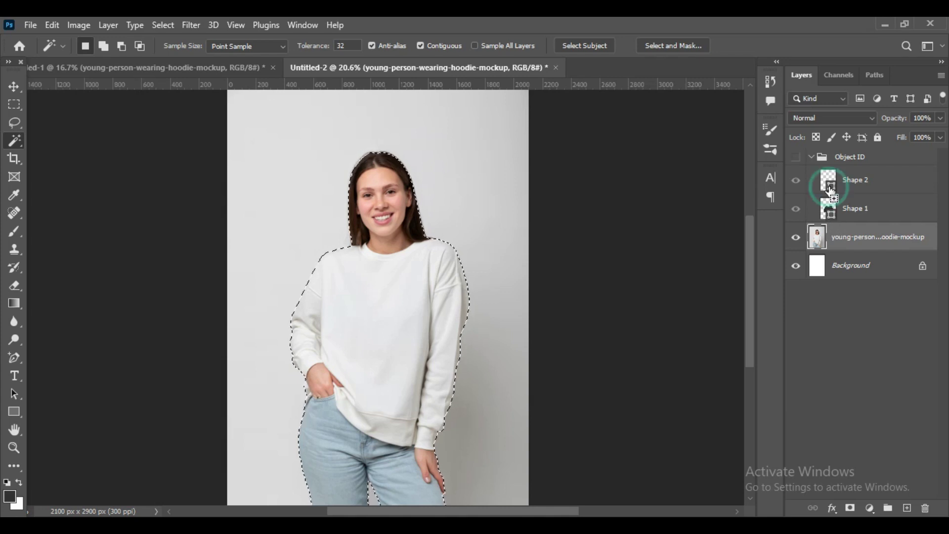
click(836, 242)
Examine the selection edge around the woman's head, sleeves, hands and jeans for inaccuracies.
key(ctrl+plus)
key(ctrl+plus)
key(ctrl+plus)
key(ctrl+plus)
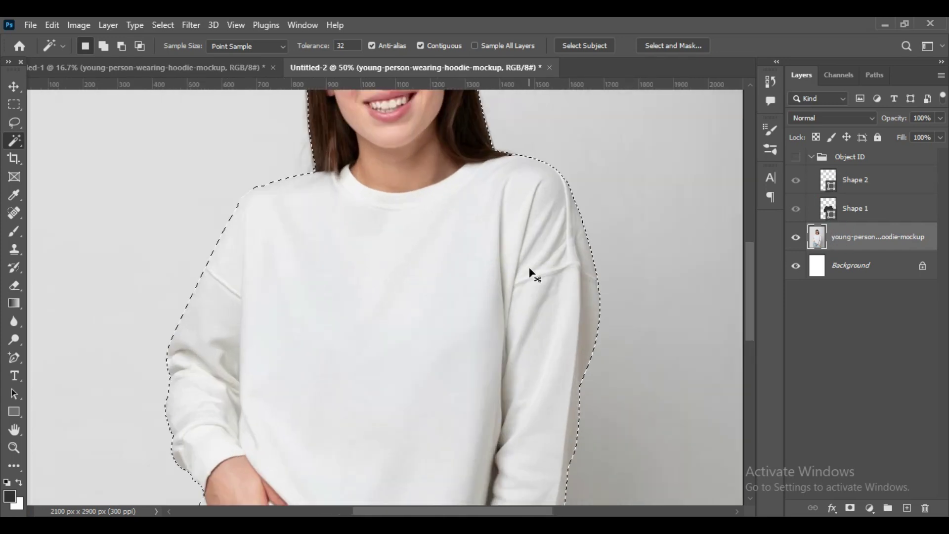
drag(417, 180, 473, 373)
drag(481, 270, 471, 406)
drag(417, 275, 428, 313)
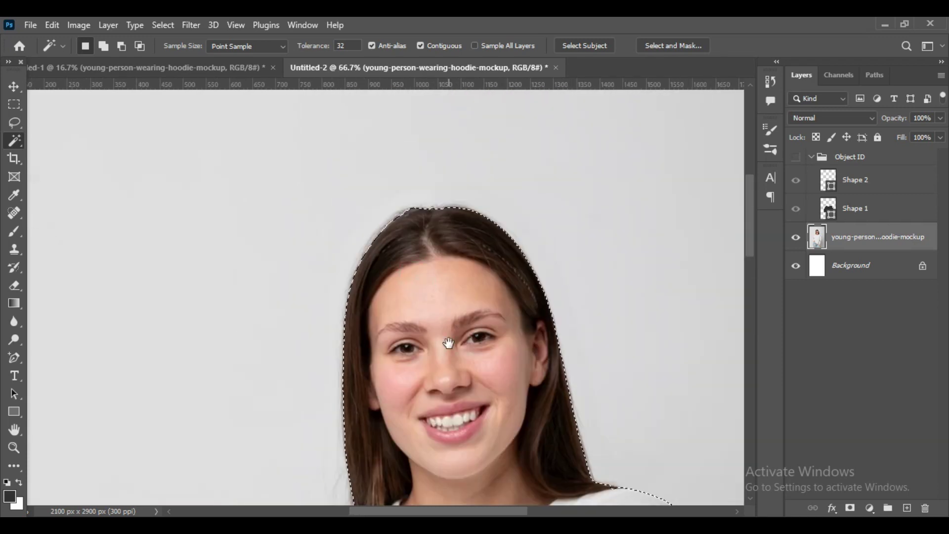
drag(465, 415, 356, 129)
drag(398, 411, 510, 199)
drag(426, 361, 455, 224)
drag(241, 232, 383, 265)
Subtract a small area beside the lowered hand's fingertip from the selection with the Polygonal Lasso.
drag(14, 122, 47, 137)
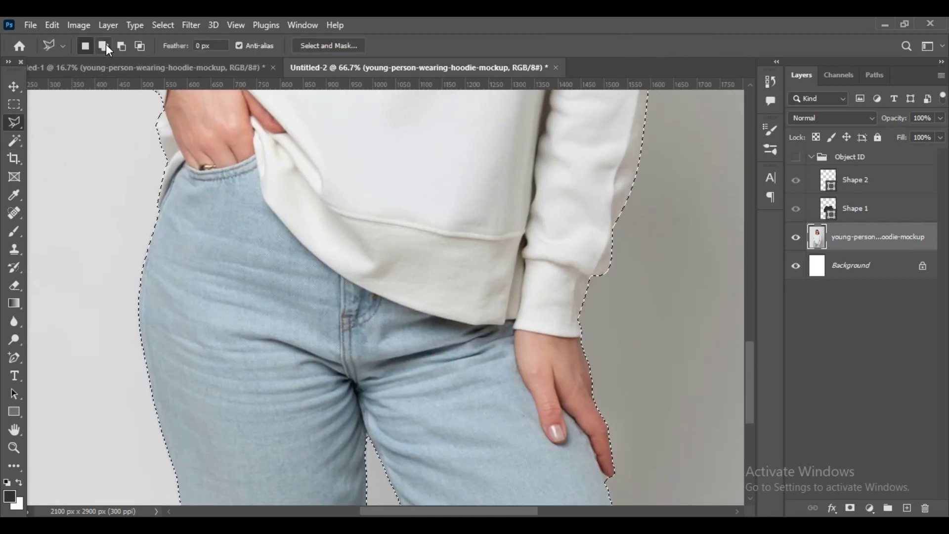
click(106, 43)
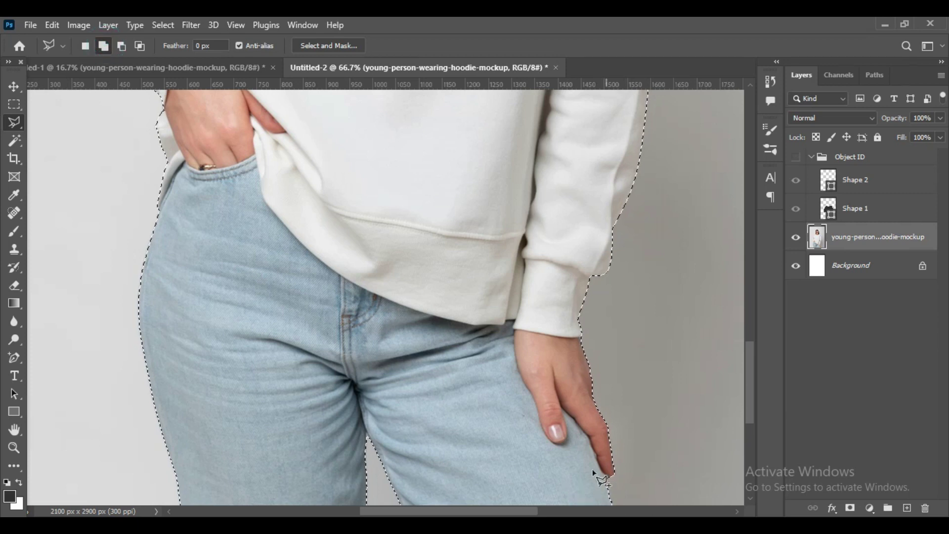
click(121, 46)
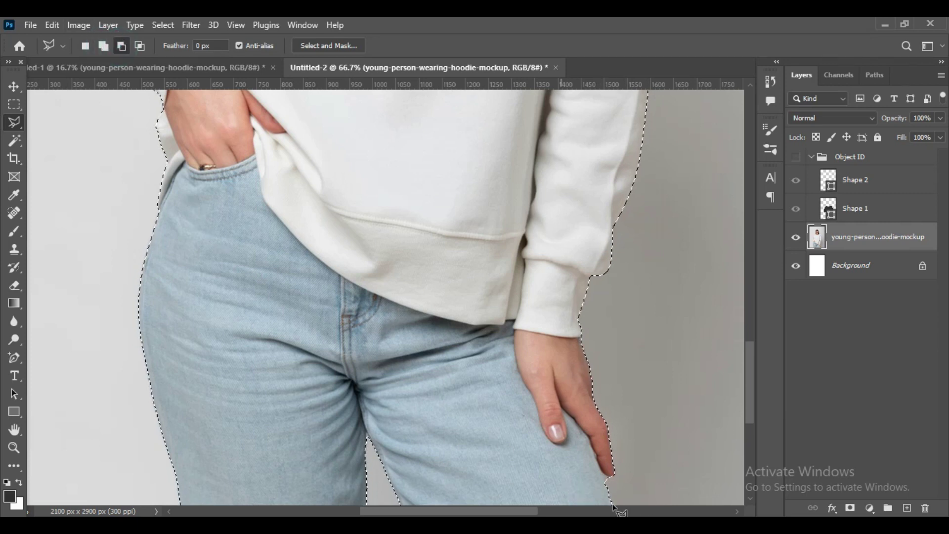
click(610, 478)
click(602, 473)
click(597, 455)
click(612, 480)
key(ctrl+0)
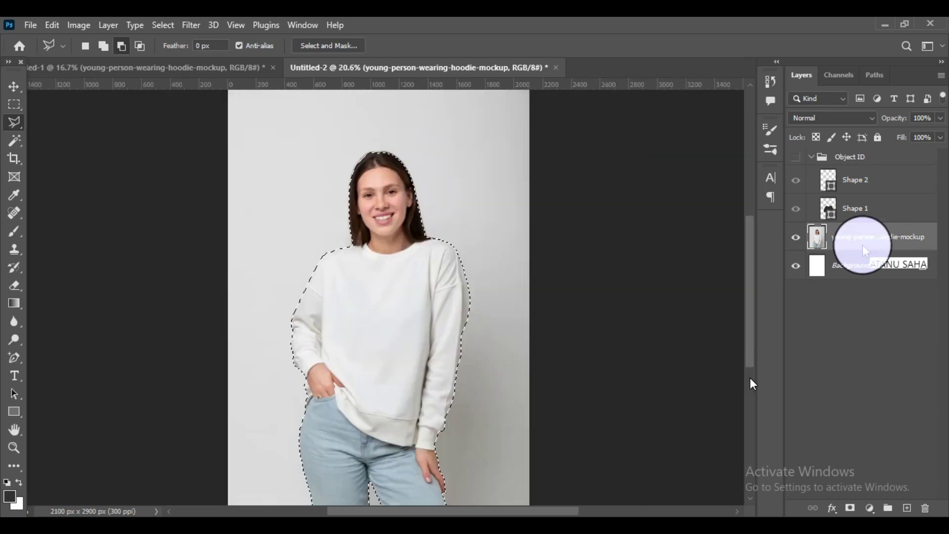
Copy the selected woman to a new layer, collapse the Object ID group and select the original photo layer.
key(ctrl+j)
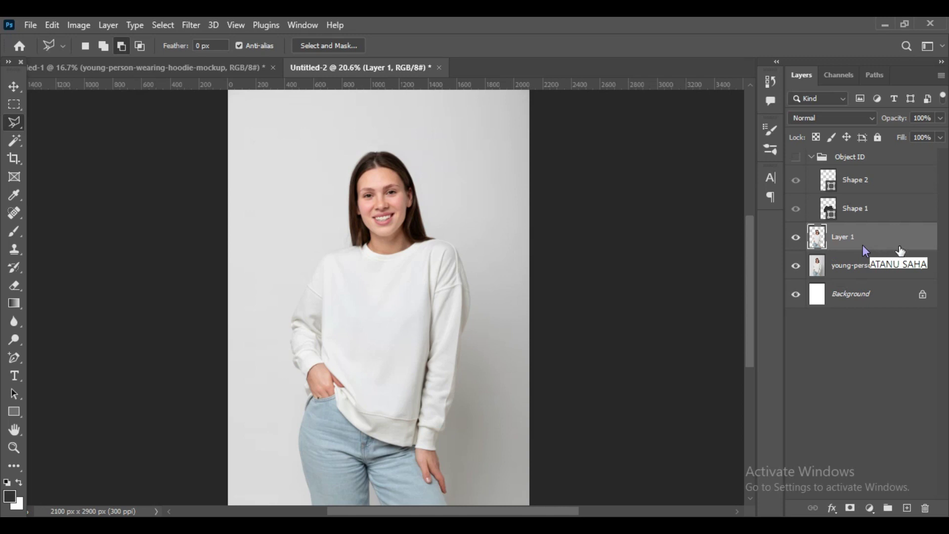
click(865, 265)
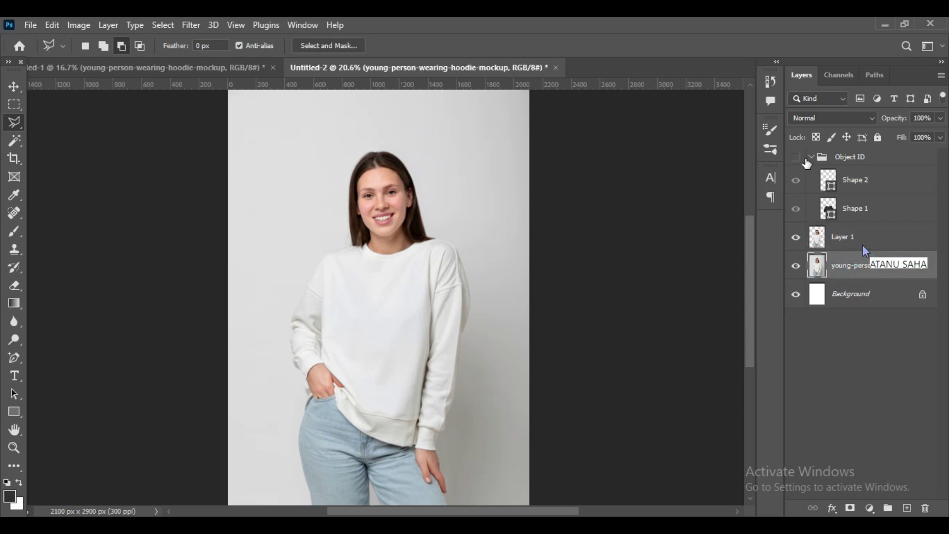
click(811, 157)
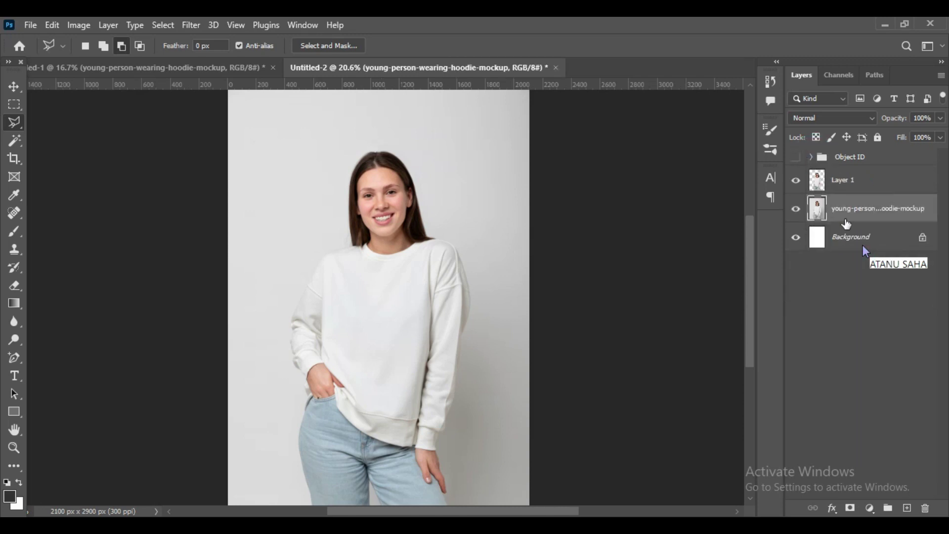
click(850, 208)
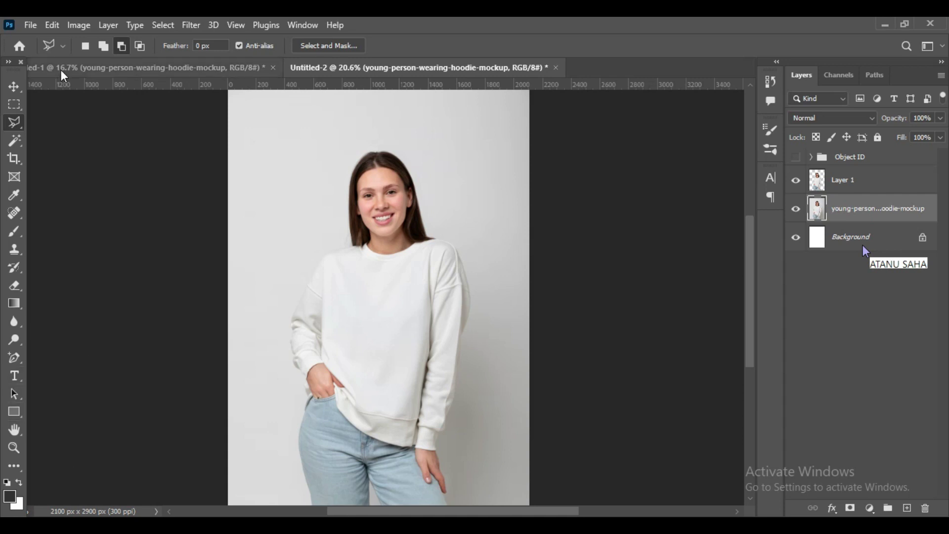
Copy the newspaper wall image from the Untitled-1 document into Untitled-2, between the cut-out woman and the photo layer.
click(14, 86)
click(82, 67)
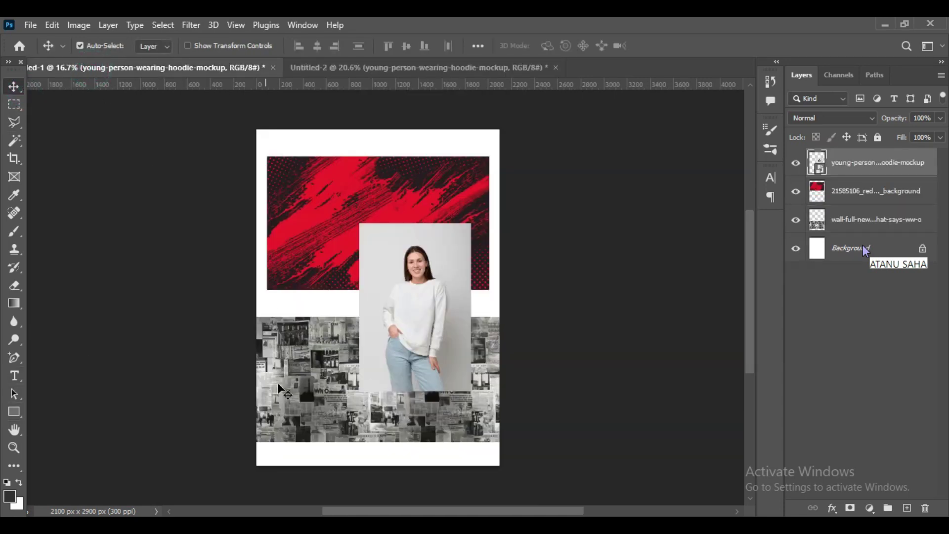
click(304, 351)
drag(844, 220, 329, 324)
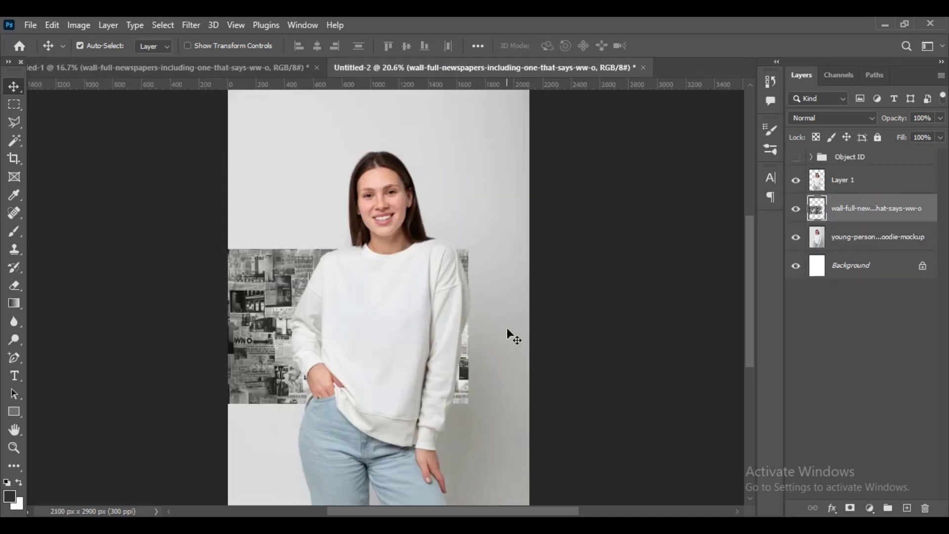
Scale the newspaper layer to about 134% and centre it across the upper half of the canvas.
key(ctrl+t)
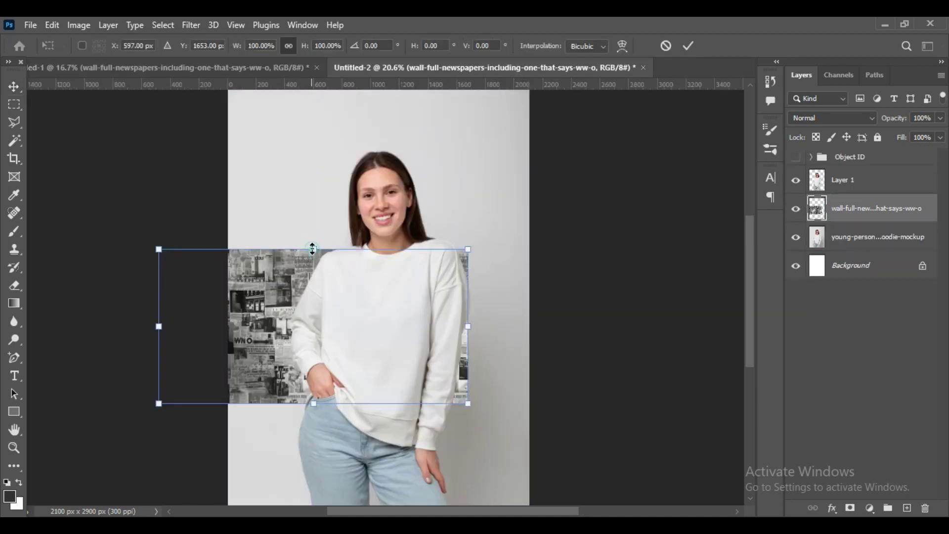
drag(314, 245, 325, 116)
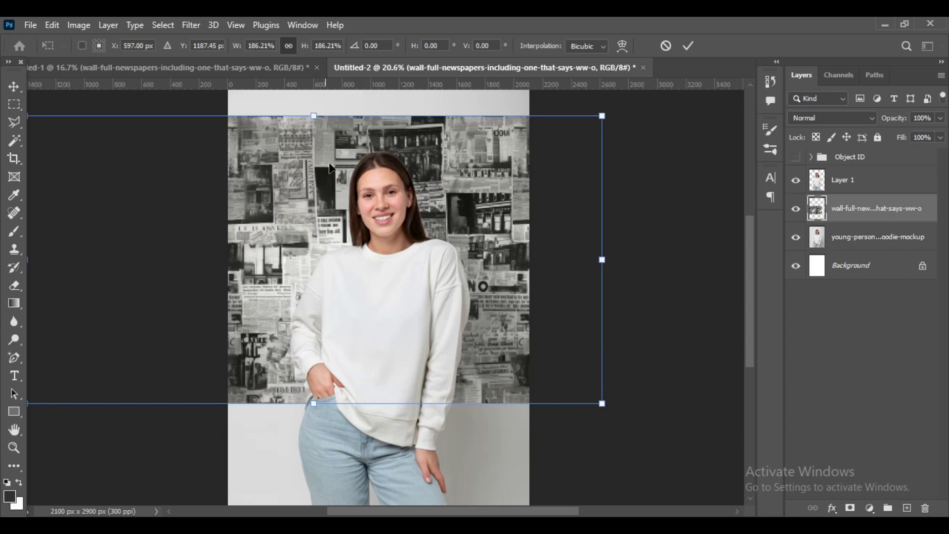
drag(289, 214, 352, 192)
drag(378, 377, 362, 301)
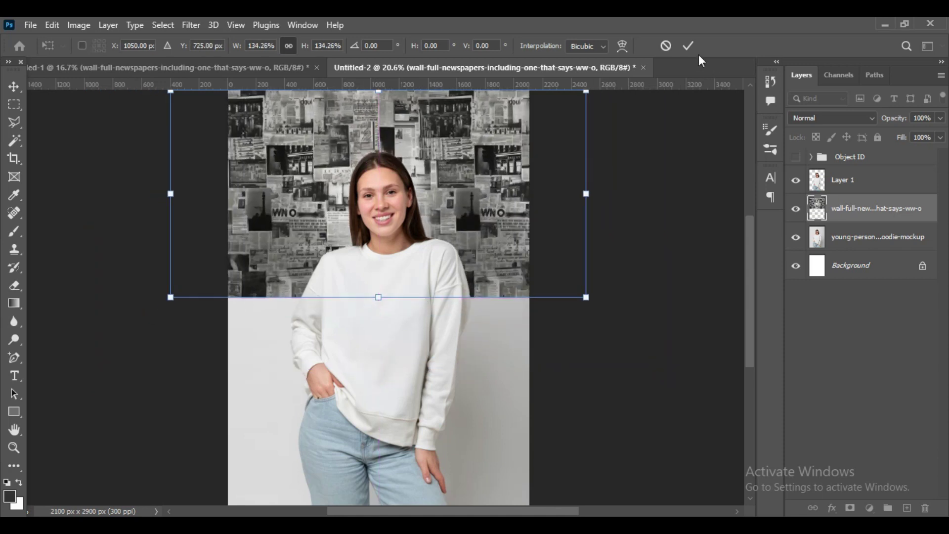
click(687, 46)
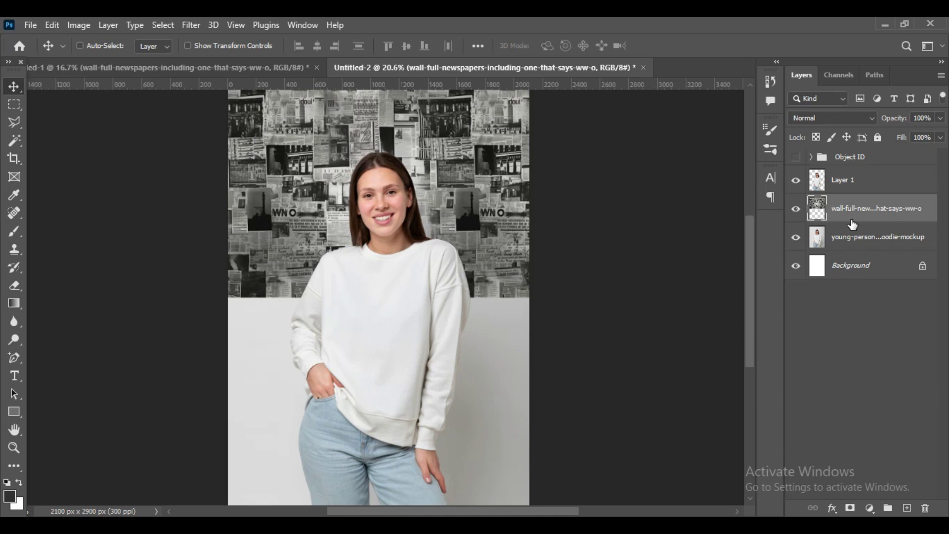
Duplicate the newspaper layer to cover the lower half of the canvas and merge the two newspaper layers.
key(ctrl+j)
drag(474, 154, 501, 365)
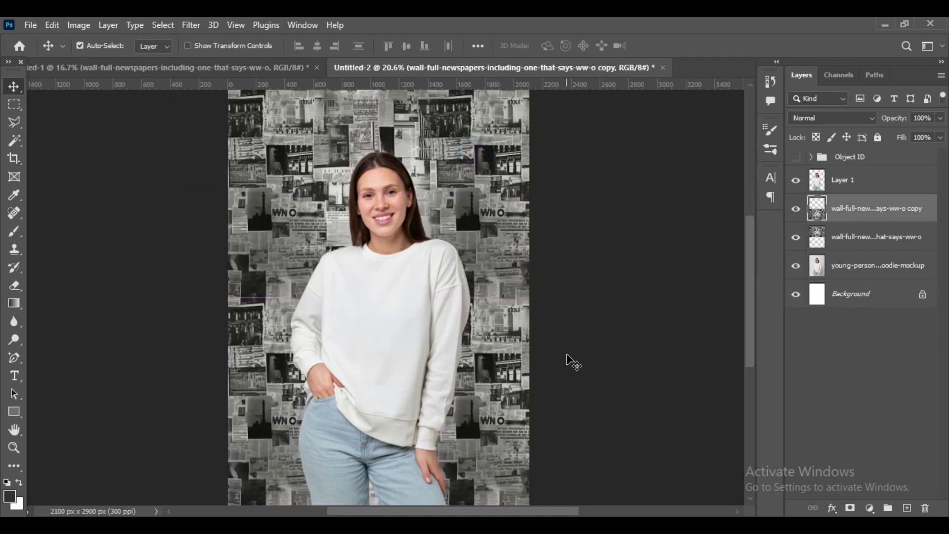
scroll(570, 359, down, 1)
ctrl+click(859, 239)
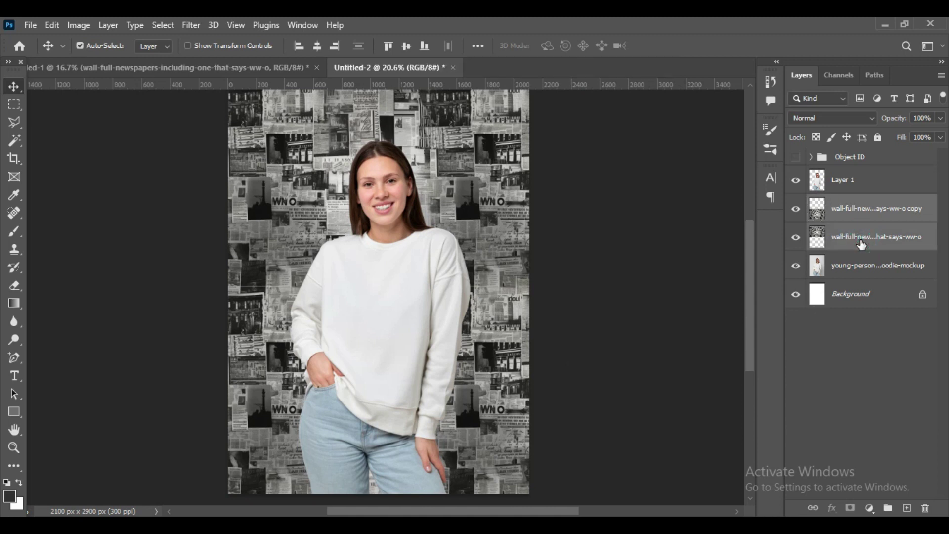
right_click(860, 240)
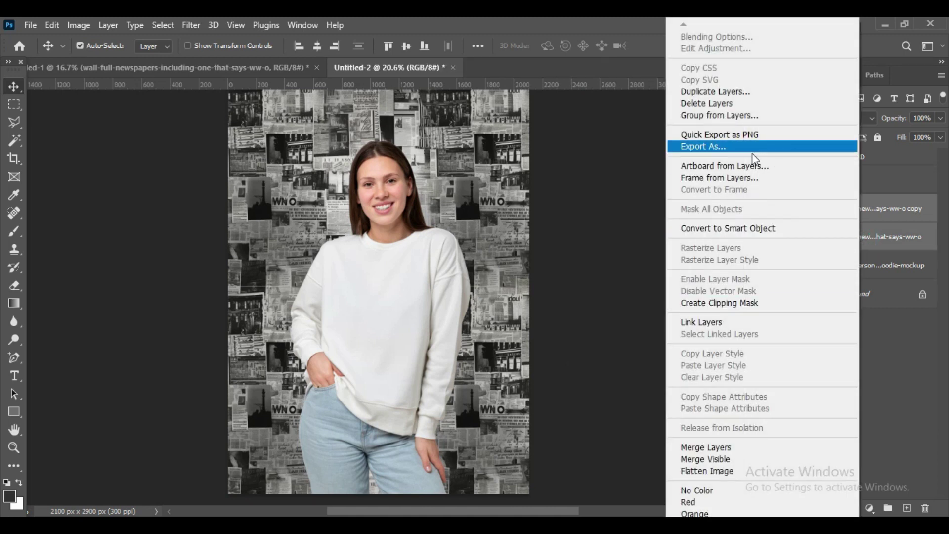
click(722, 448)
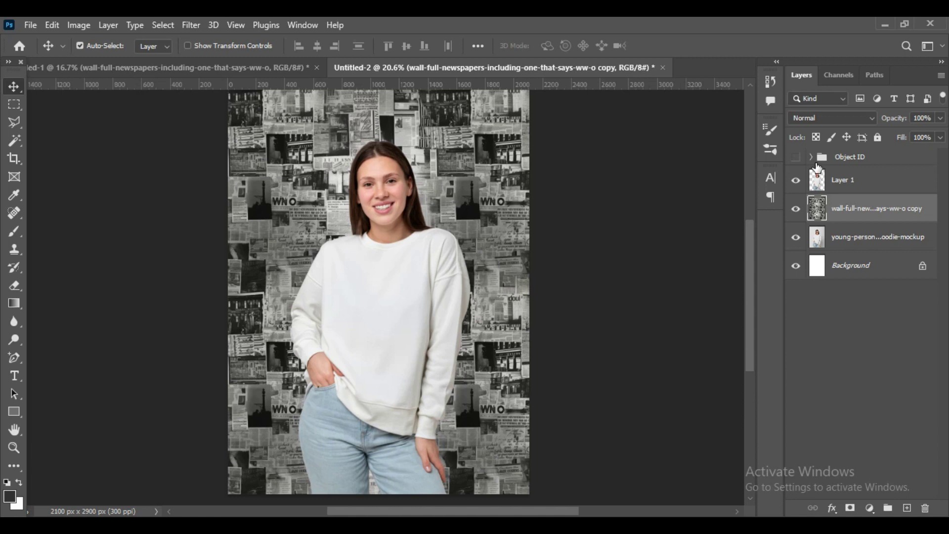
Load the Shape 1 outline as a selection and copy the sweater from Layer 1 to a new layer.
click(811, 157)
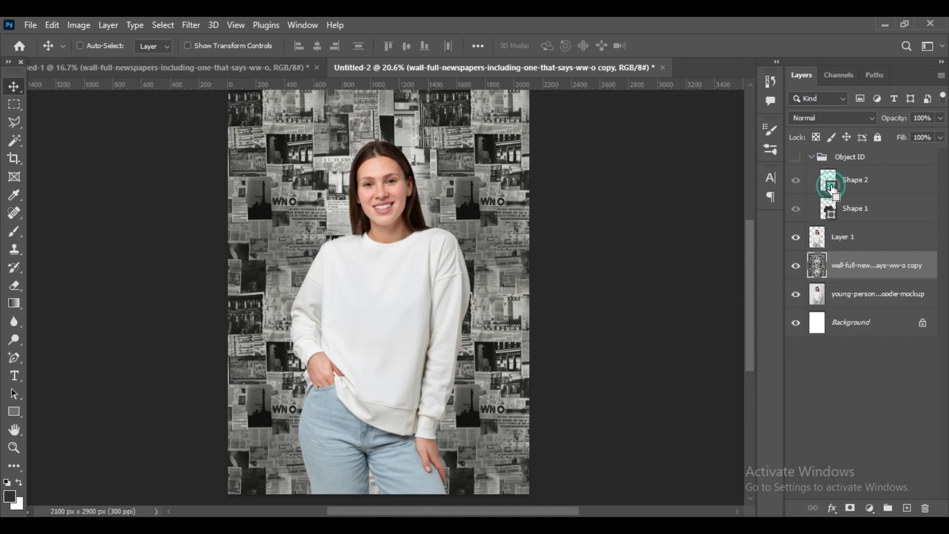
ctrl+click(829, 208)
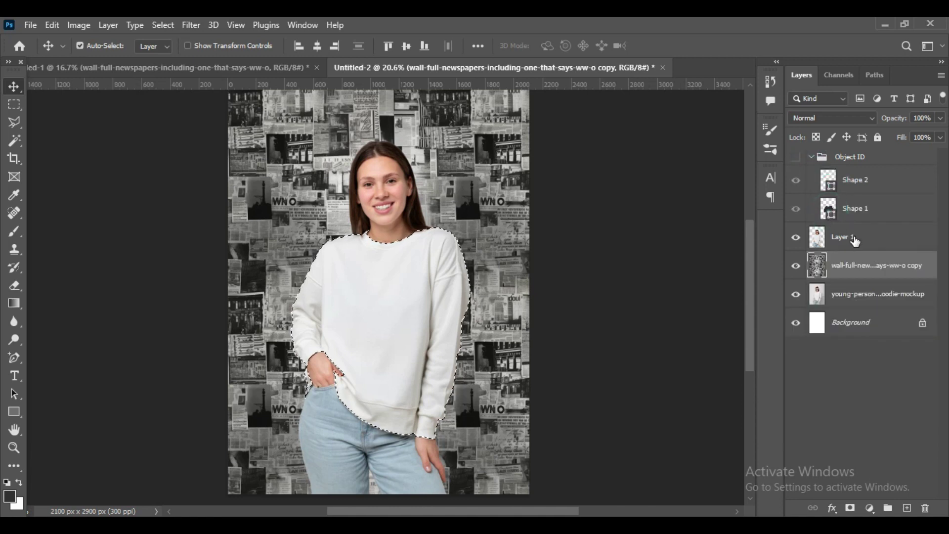
click(855, 241)
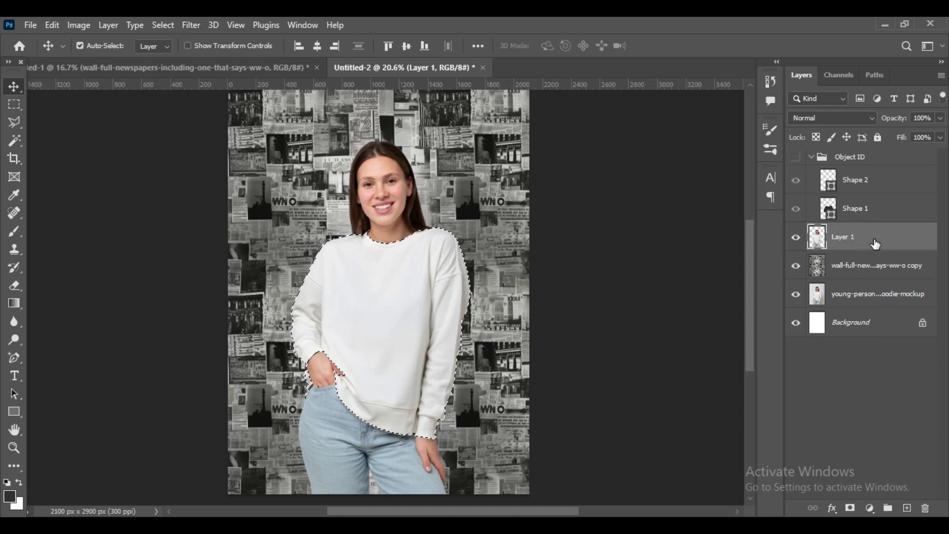
key(ctrl+j)
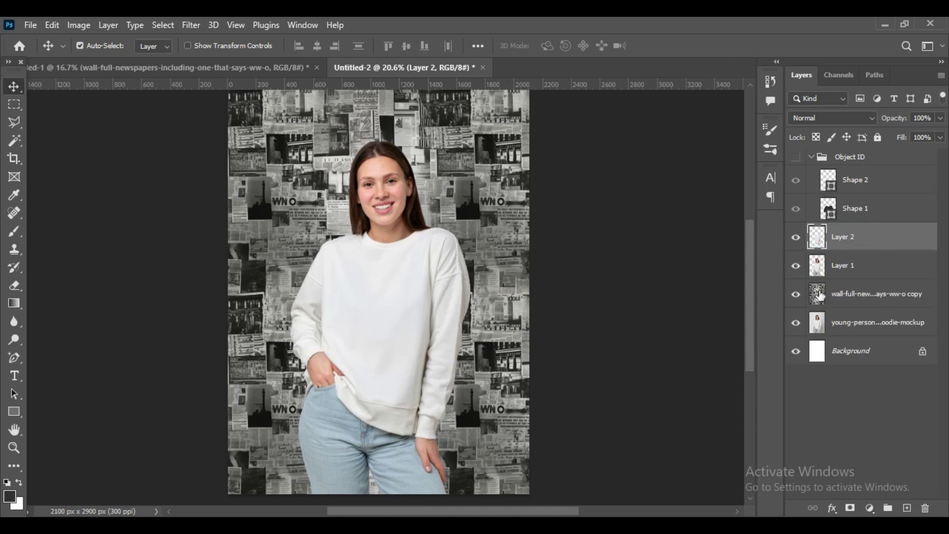
Try deleting the hidden full-figure cut-out, Layer 1, and undo the deletion.
click(796, 267)
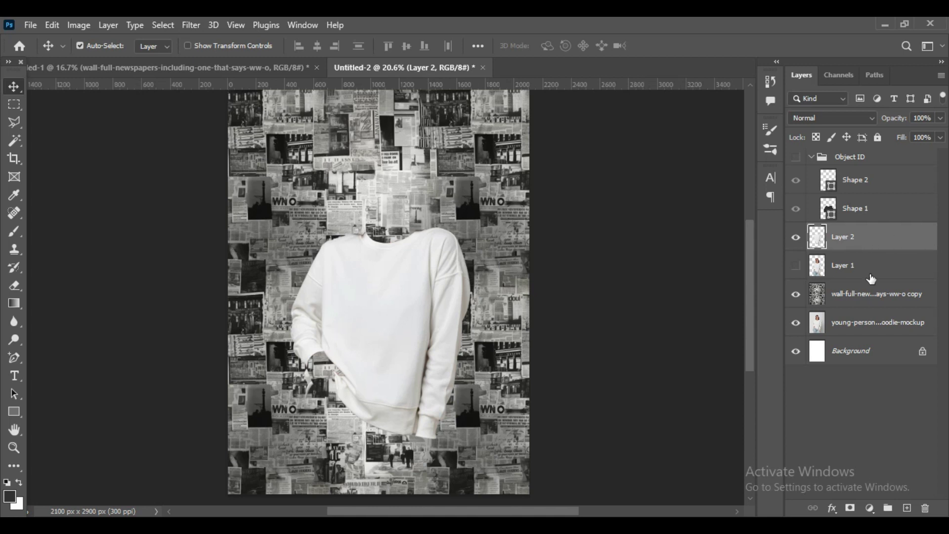
click(869, 270)
key(Delete)
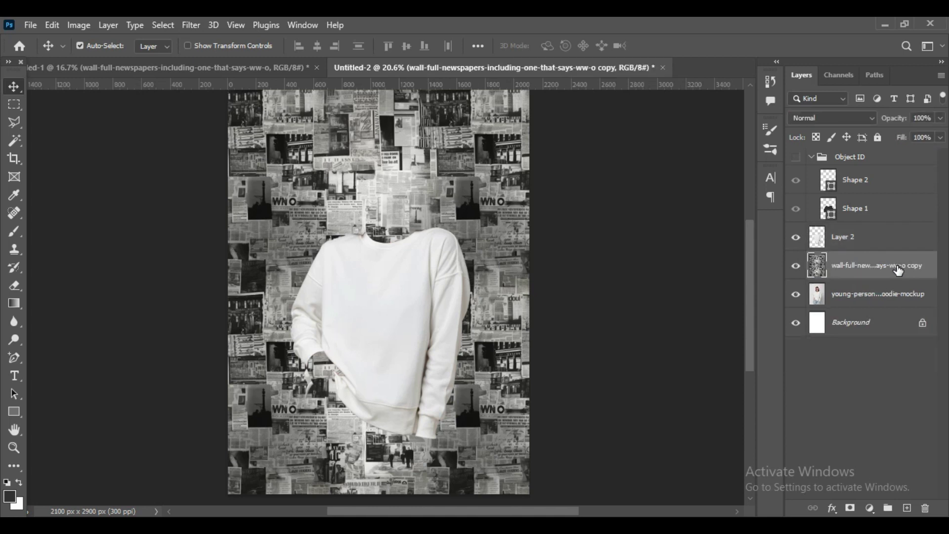
click(811, 157)
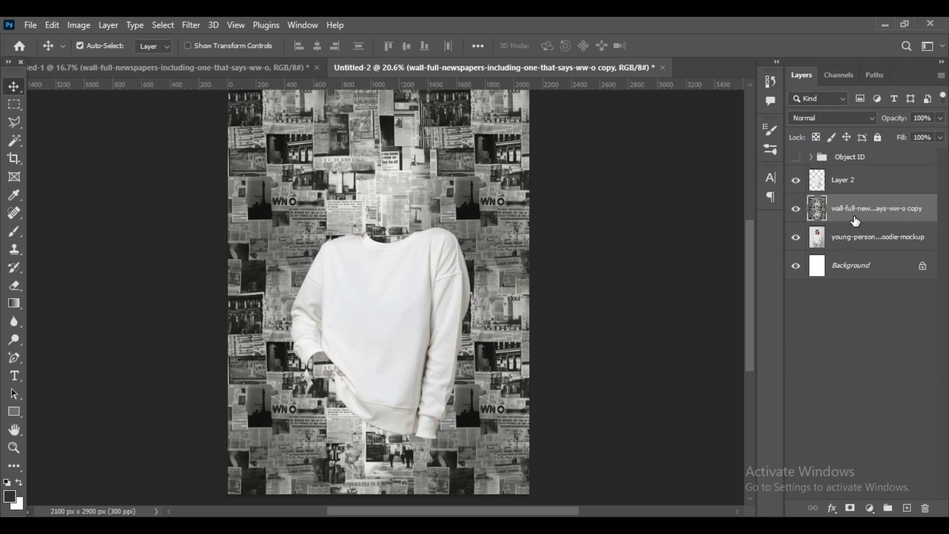
click(867, 181)
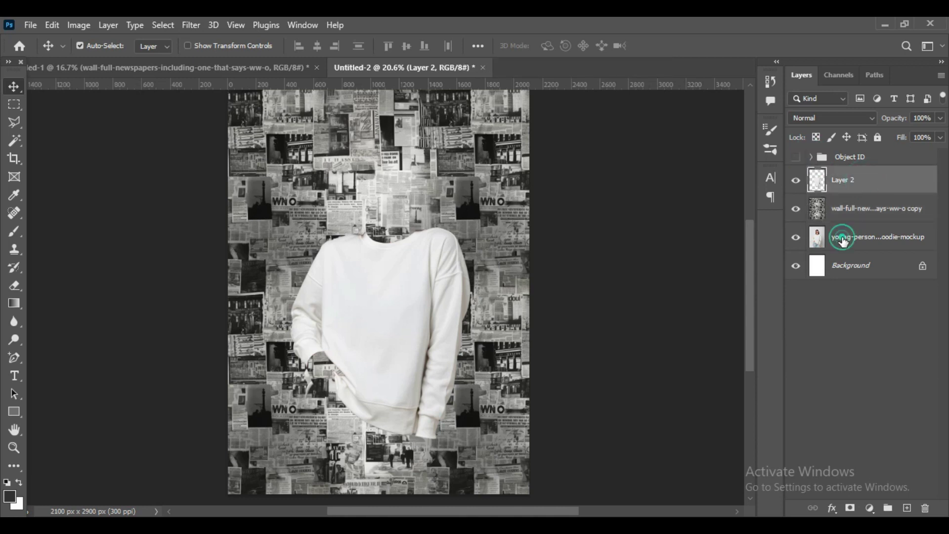
click(843, 241)
ctrl+click(817, 237)
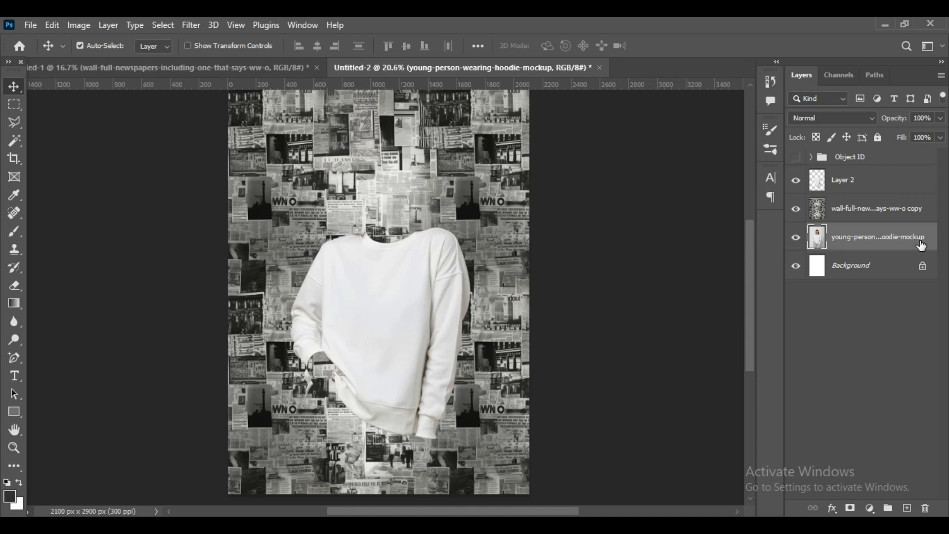
key(ctrl+z)
Move Layer 1 directly beneath the merged newspaper layer and make it visible.
click(898, 211)
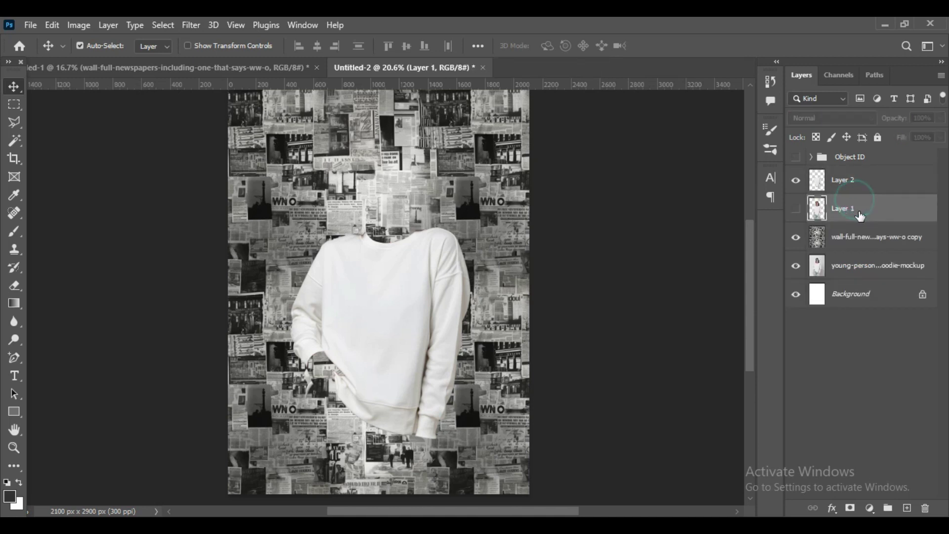
drag(849, 219, 869, 257)
click(870, 242)
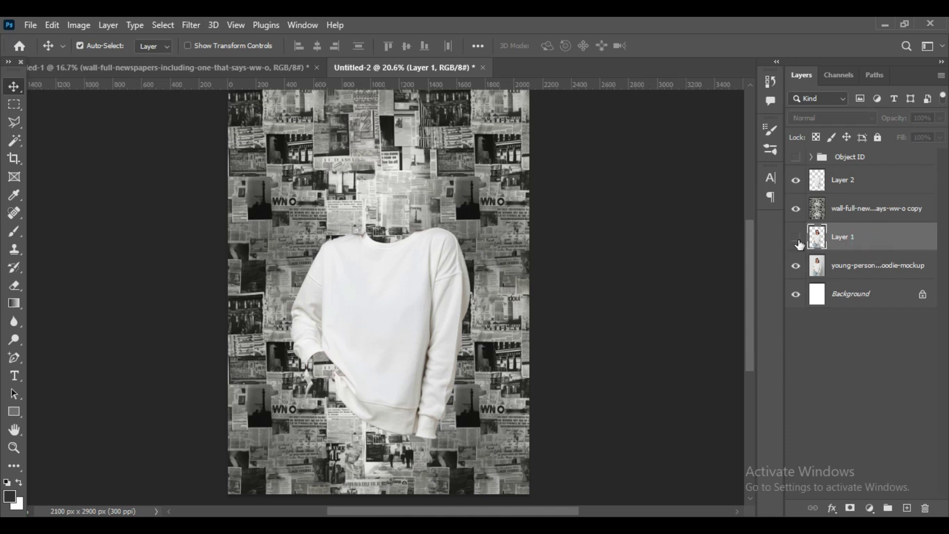
click(796, 237)
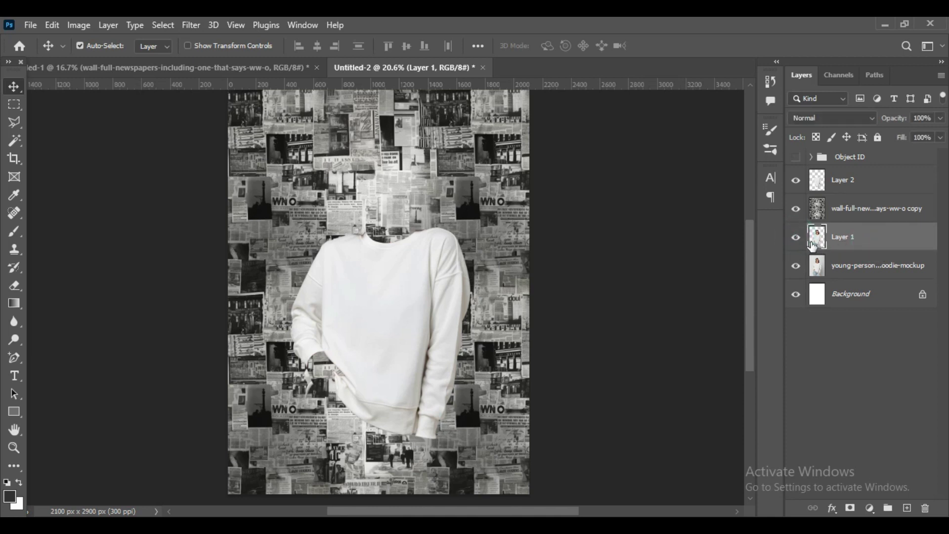
Load Layer 1's outline as a selection, hide that layer, and mask the newspaper layer with the inverted selection.
ctrl+click(817, 240)
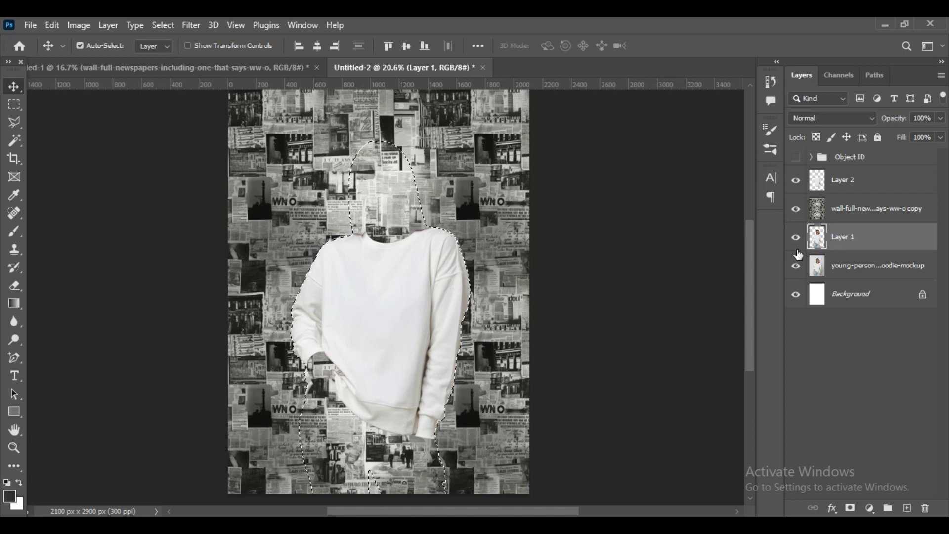
click(796, 236)
click(854, 212)
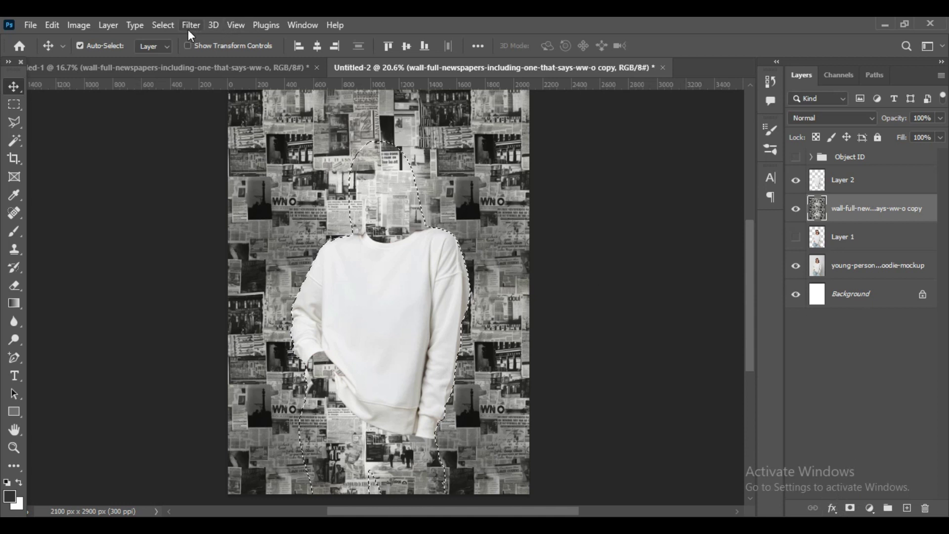
click(163, 25)
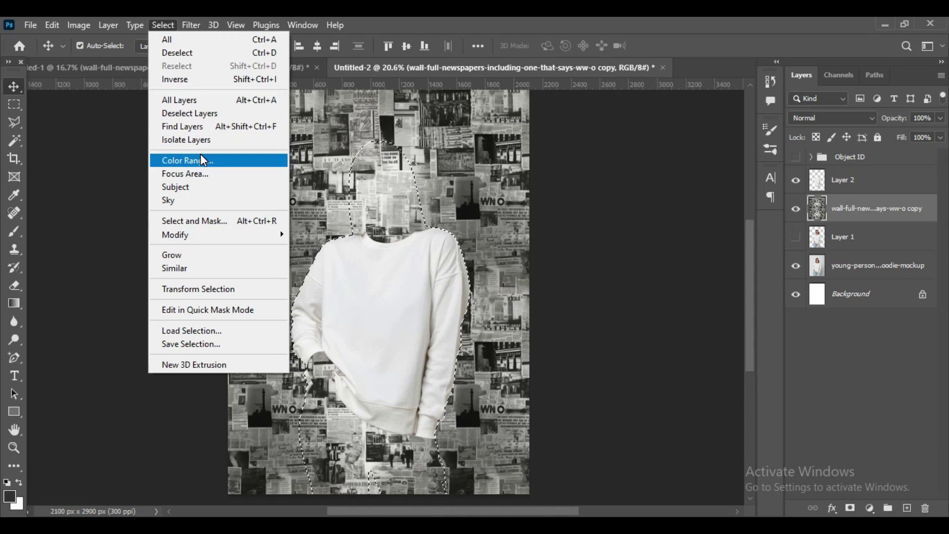
click(212, 87)
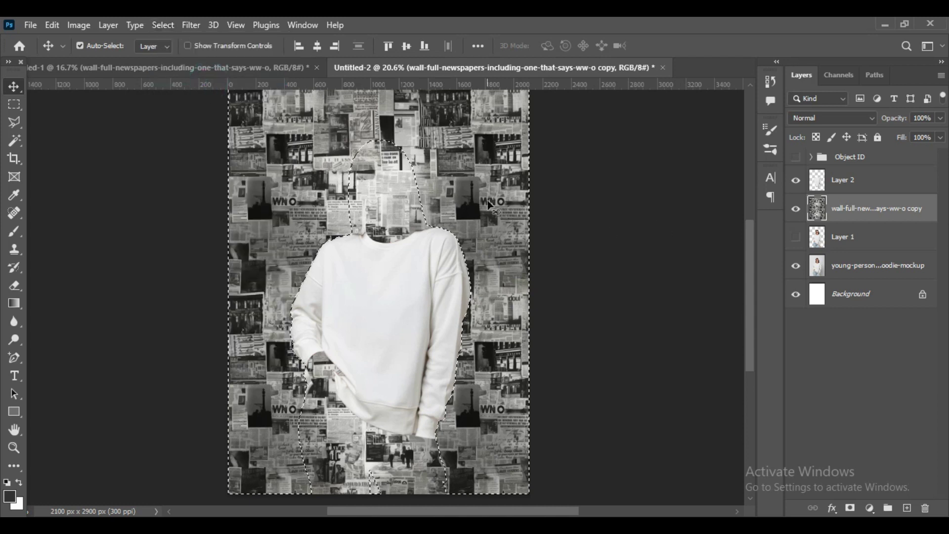
click(895, 208)
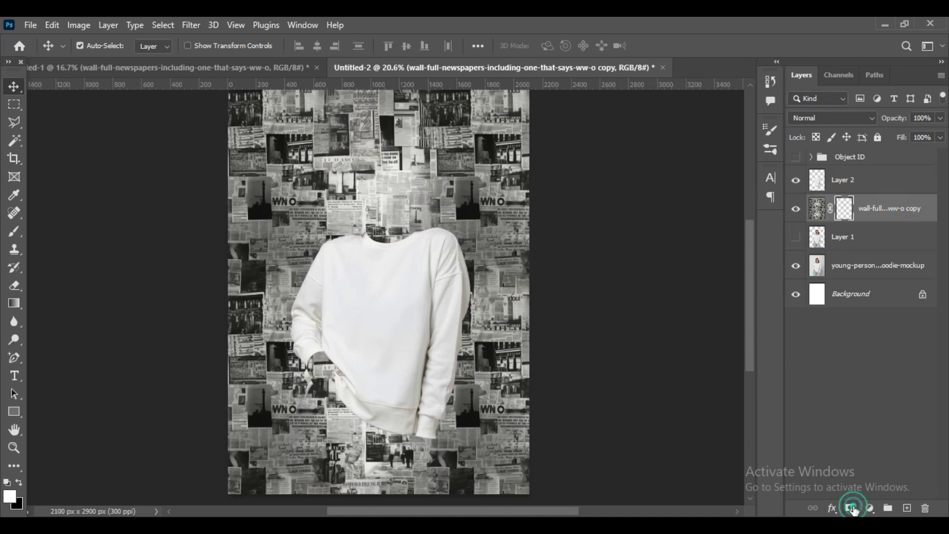
click(850, 508)
click(886, 212)
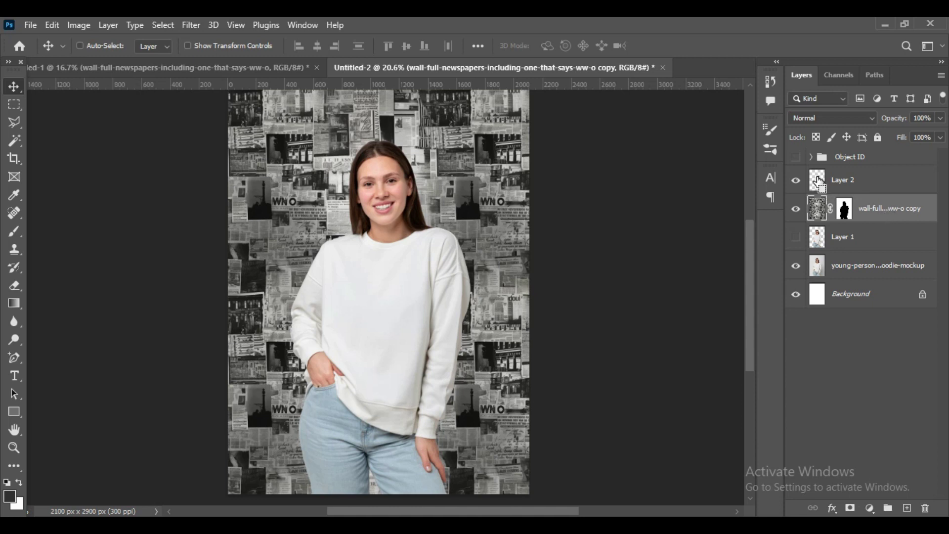
Load the sweater outline from Layer 2, target the newspaper layer's mask, and hide Layer 2 and the original photo layer.
ctrl+click(816, 184)
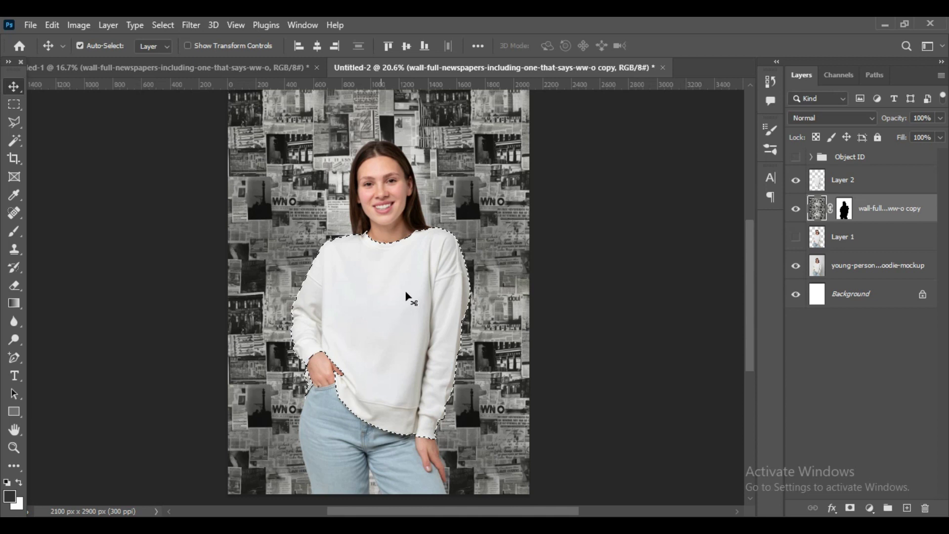
click(845, 209)
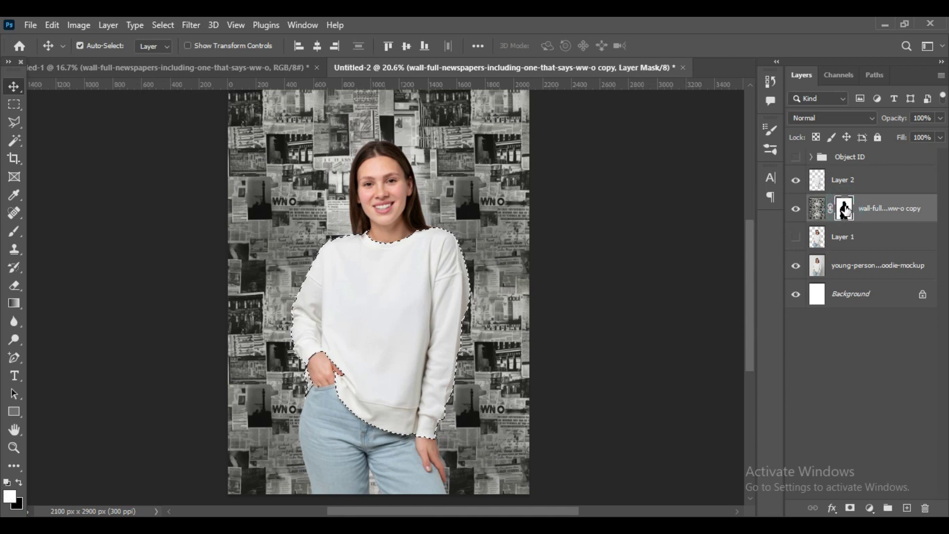
click(796, 180)
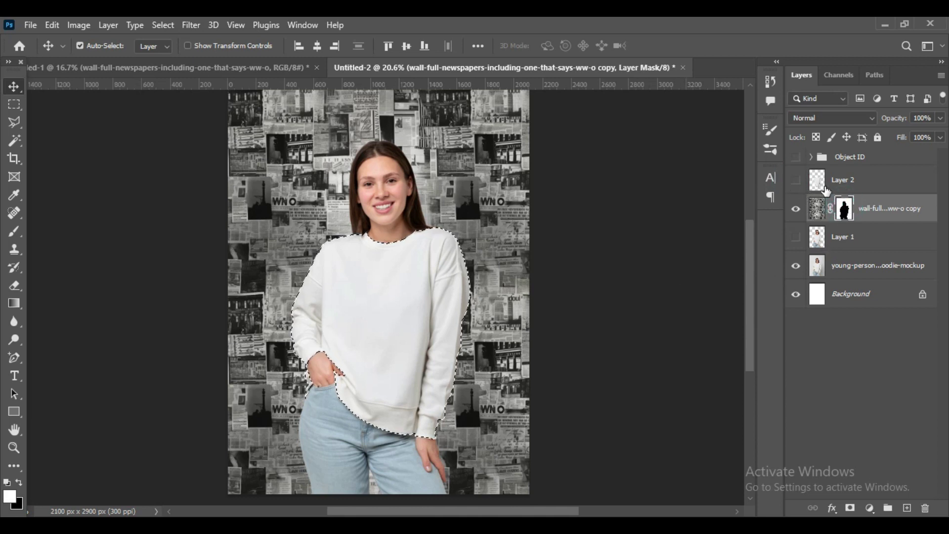
click(796, 266)
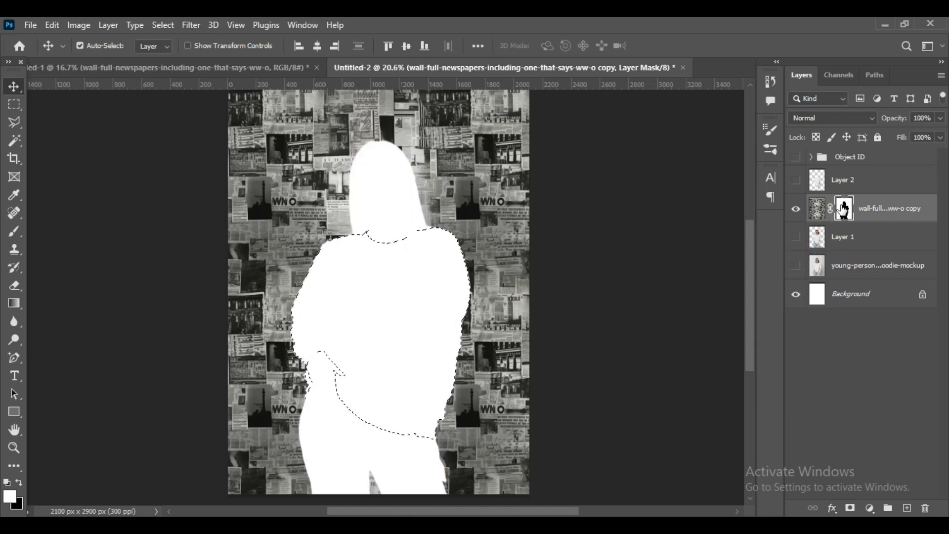
Paint the newspaper mask white inside the sweater selection with the Brush at 100% opacity, deselect, and show Layer 1.
click(14, 231)
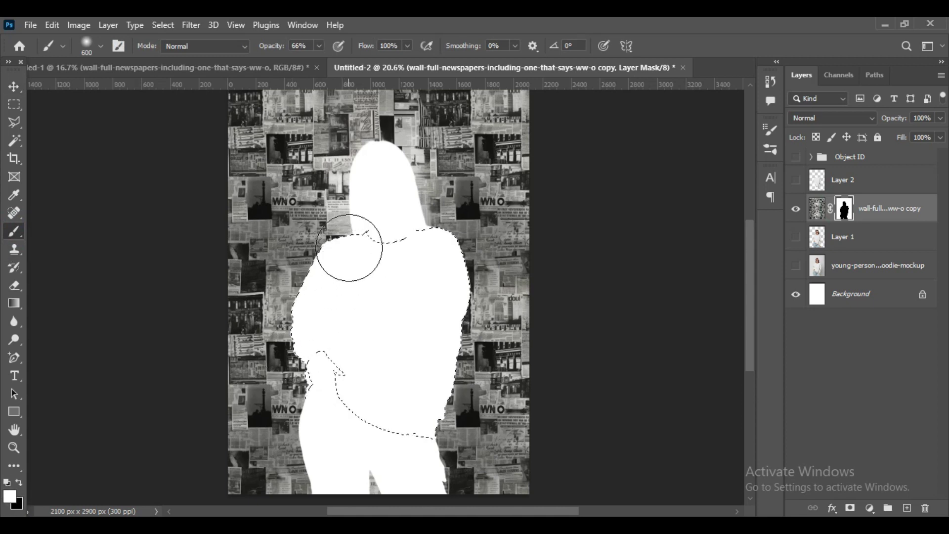
click(269, 46)
drag(270, 46, 401, 62)
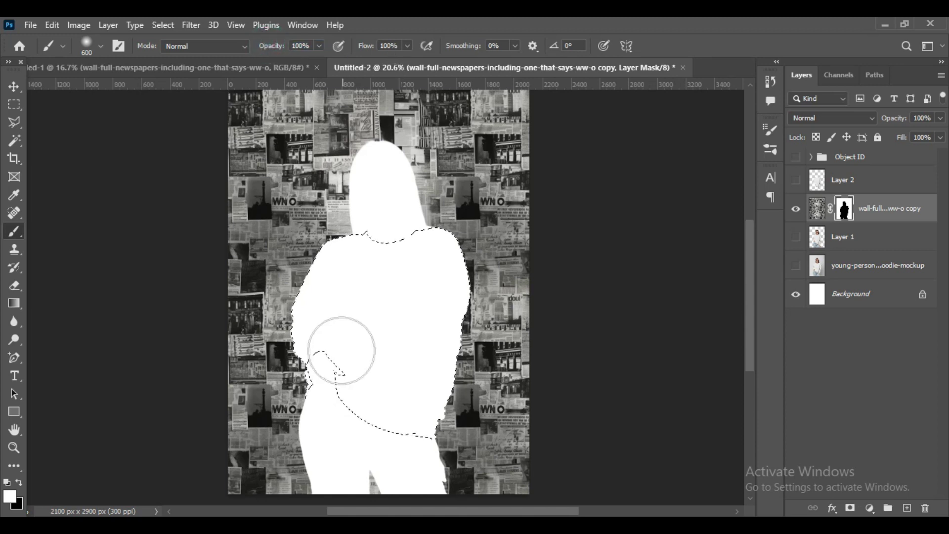
mouse_move(303, 377)
mouse_down()
mouse_move(314, 350)
mouse_move(329, 418)
mouse_up()
drag(440, 235, 397, 331)
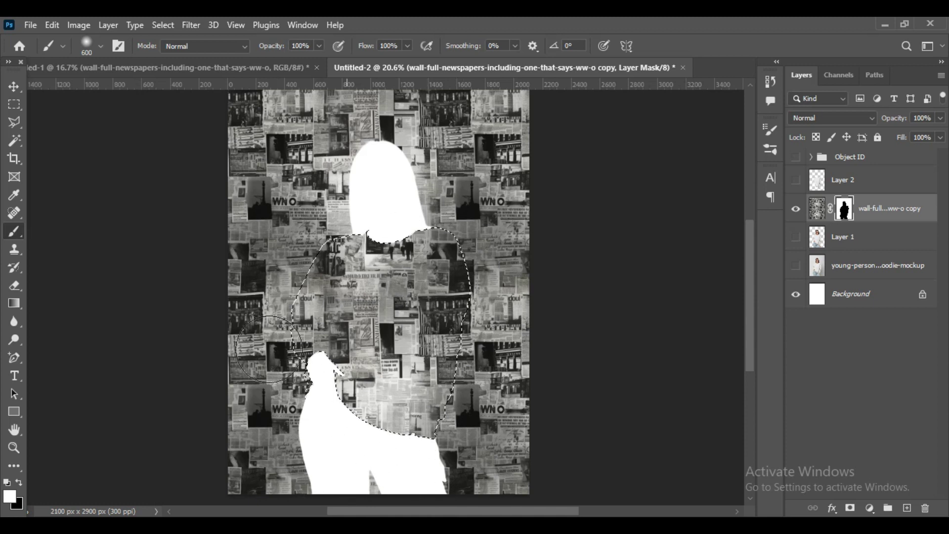
key(ctrl+d)
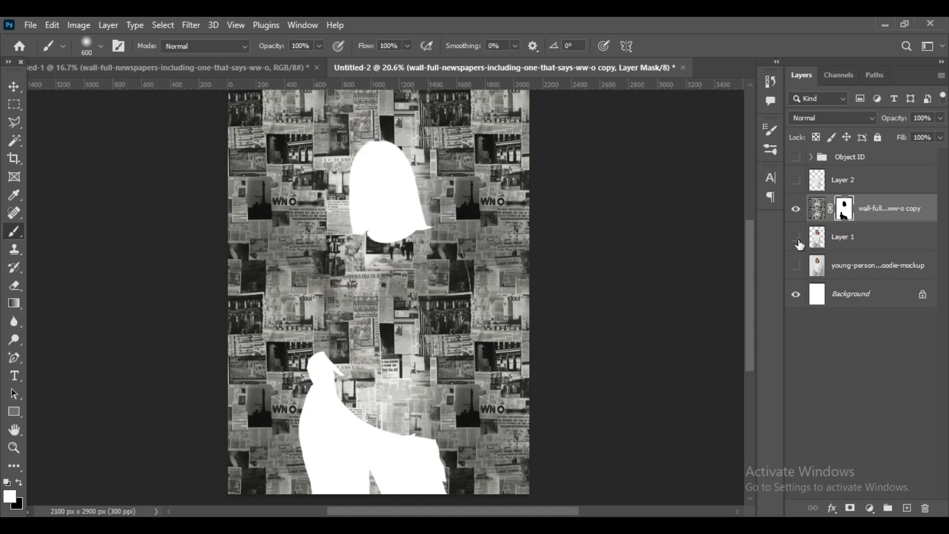
click(796, 238)
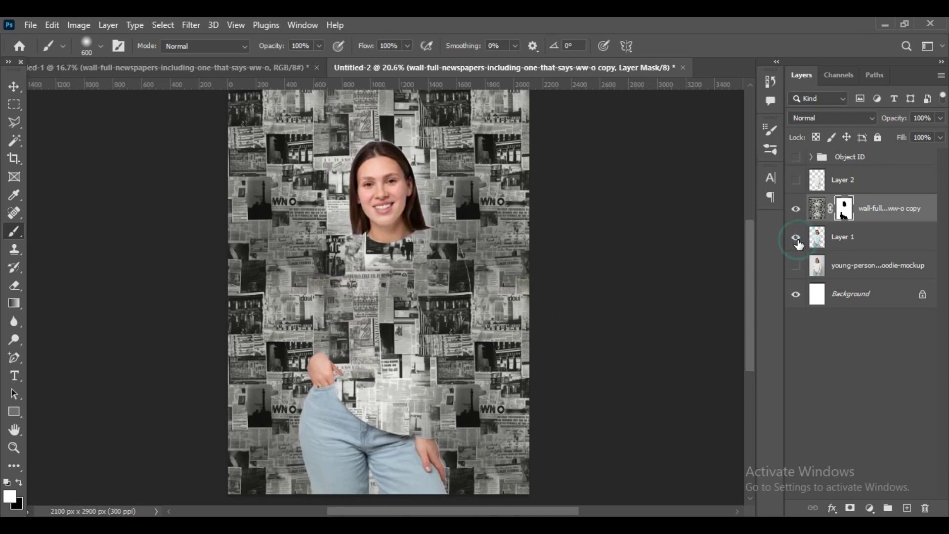
Make Layer 2, the white sweater cut-out, visible and rename it Shadow.
click(865, 182)
click(796, 180)
click(796, 180)
click(797, 181)
double_click(865, 182)
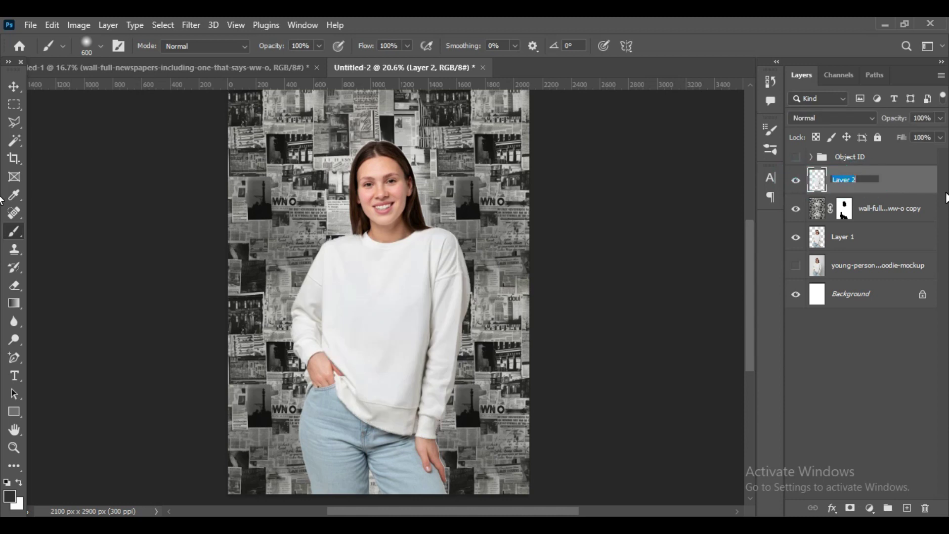
text(Shadow)
key(Return)
Duplicate the Shadow layer and rename the copy Midtone.
key(ctrl+j)
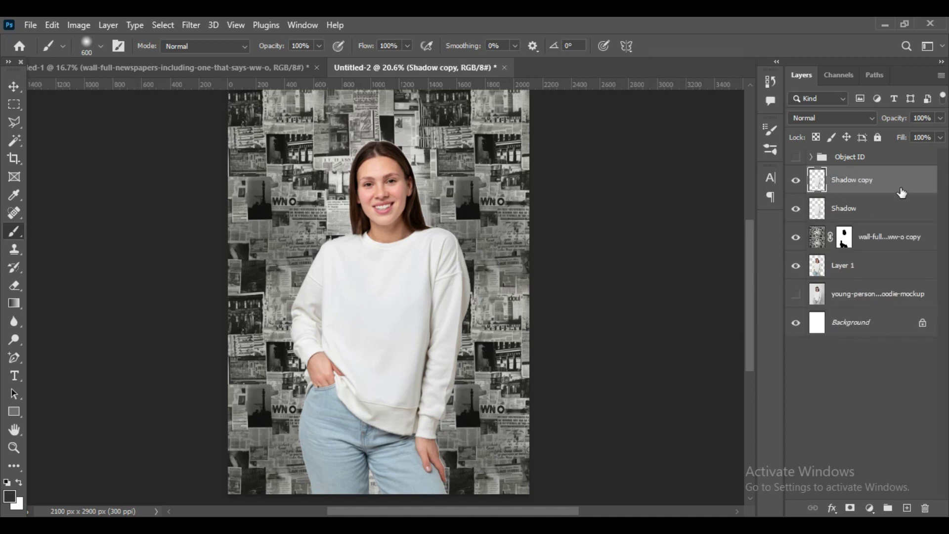
double_click(845, 181)
text(Midtone)
key(Return)
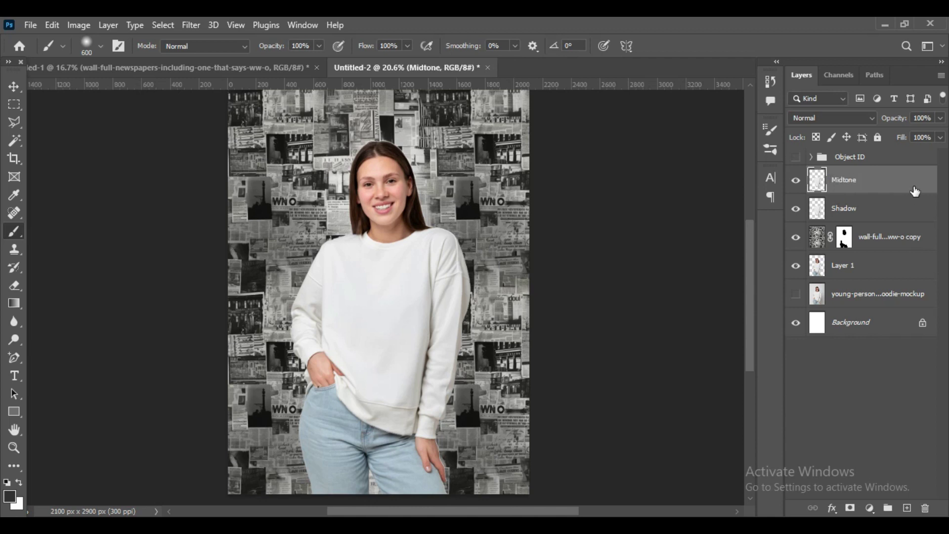
Duplicate the Midtone layer and rename the copy Light.
click(907, 184)
key(ctrl+j)
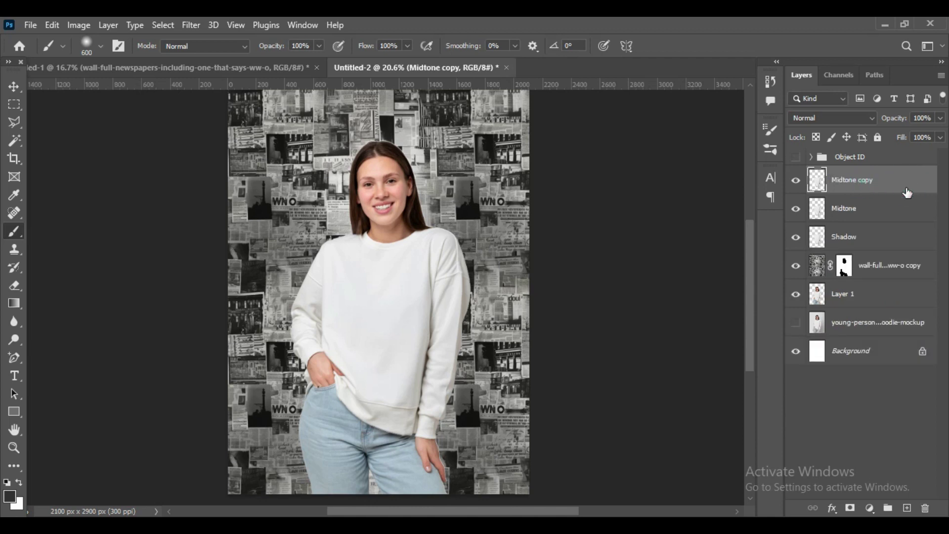
double_click(861, 180)
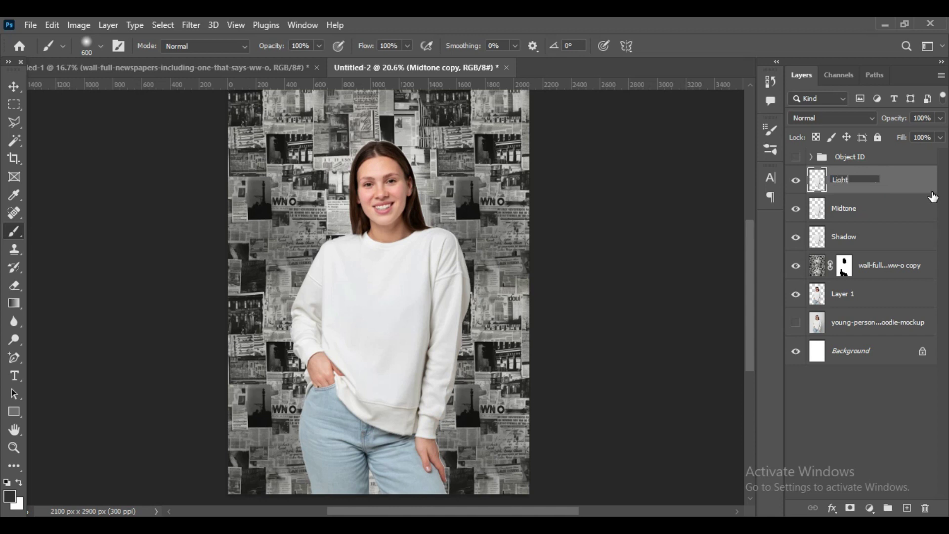
Hide the Light and Midtone layers and set the Shadow layer's blend mode to Linear Burn.
click(796, 180)
click(796, 208)
click(855, 238)
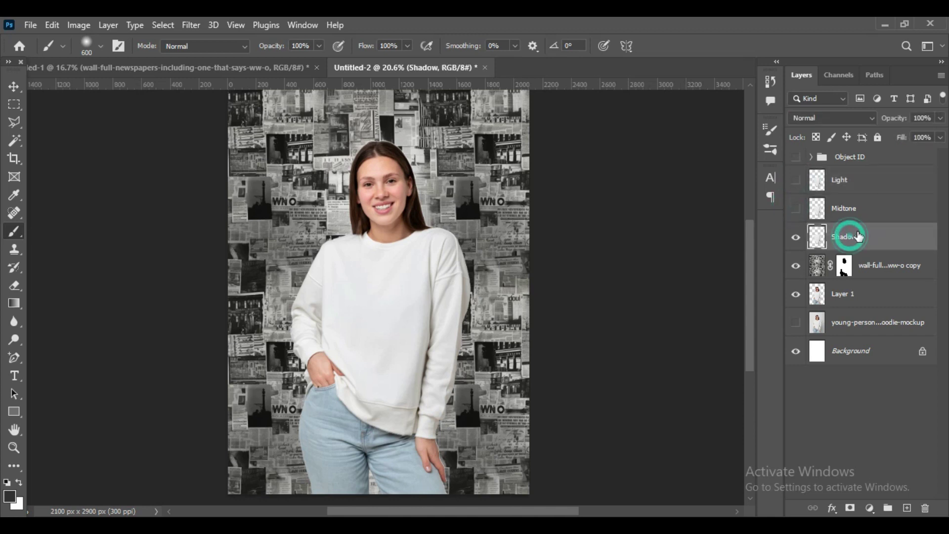
click(837, 119)
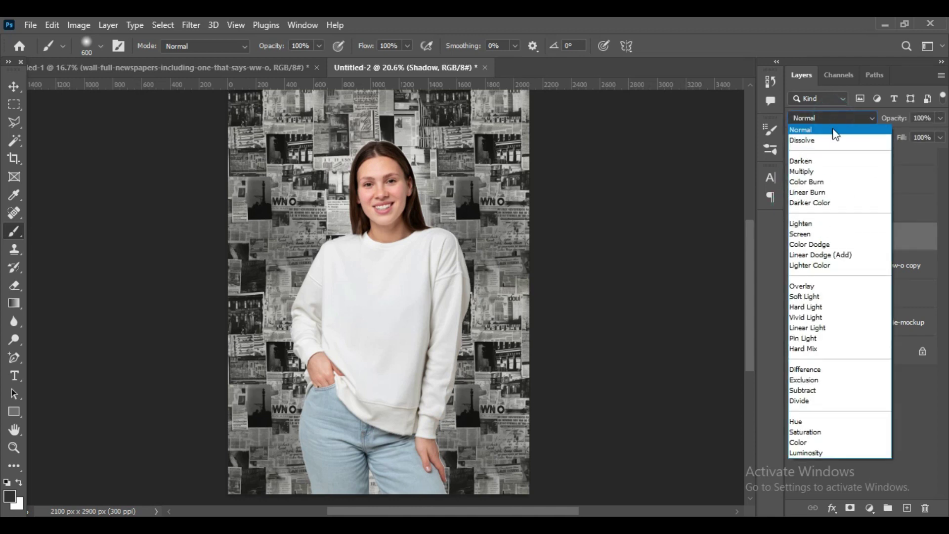
click(816, 193)
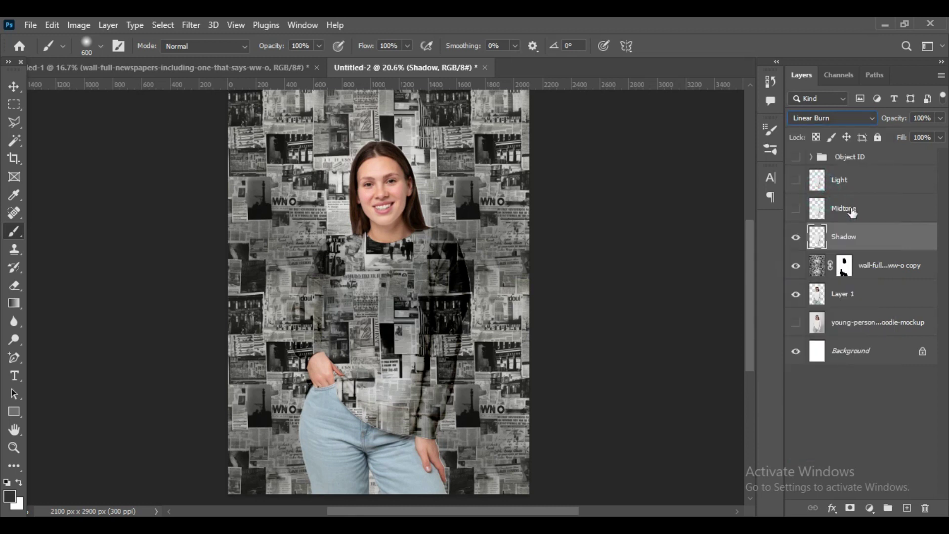
Show the Midtone layer and set its blend mode to Linear Dodge (Add).
click(850, 208)
click(796, 210)
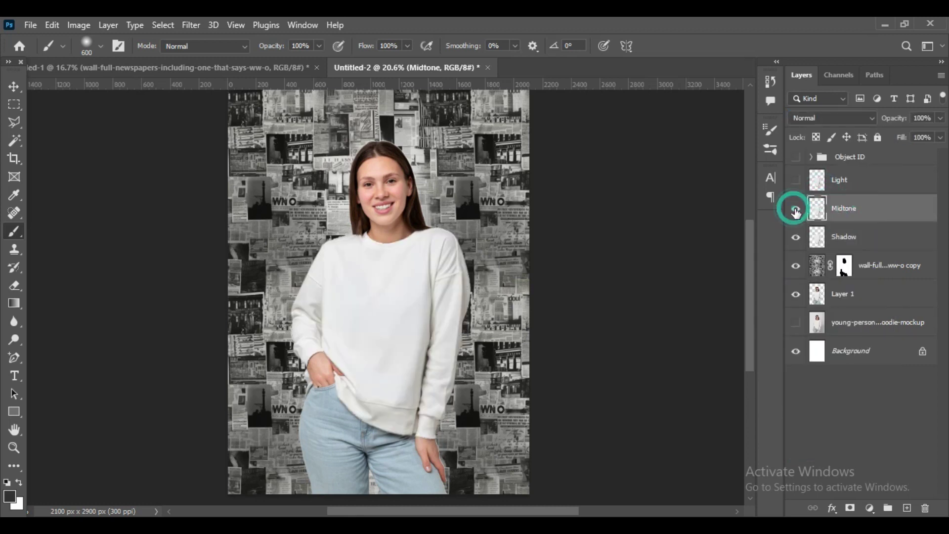
click(835, 117)
click(849, 255)
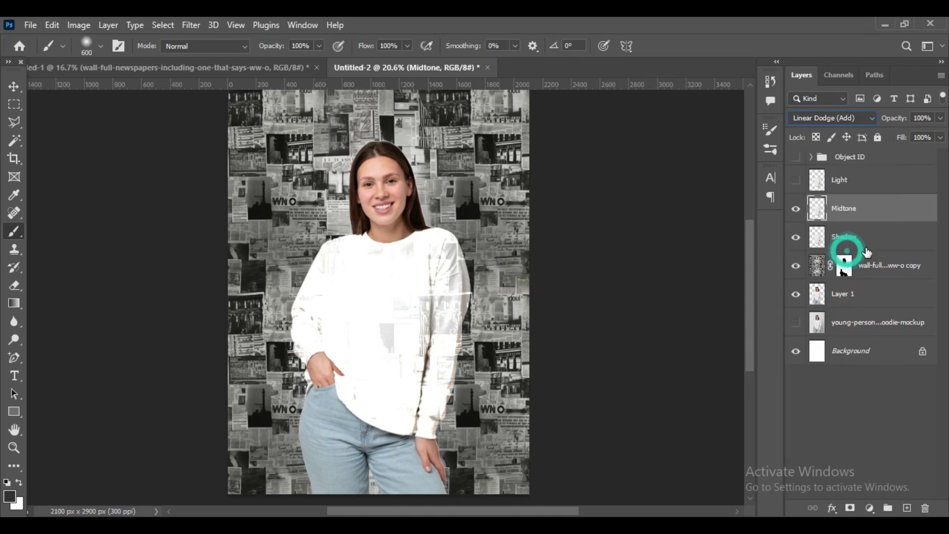
Apply Levels to the Midtone layer, raising the black input and lowering the white output, and compare the sweater with and without it.
click(79, 24)
mouse_move(99, 61)
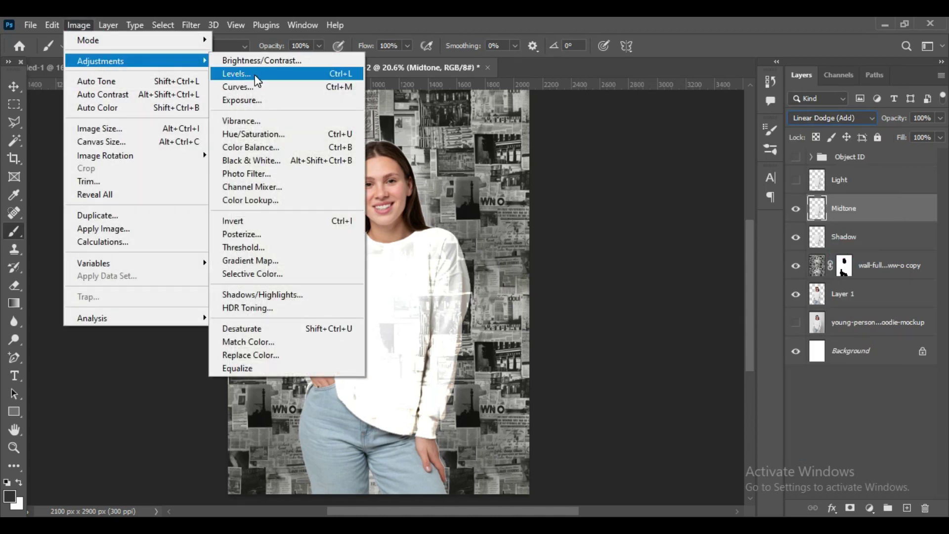
click(240, 74)
drag(625, 255, 760, 257)
drag(799, 314, 670, 322)
click(851, 124)
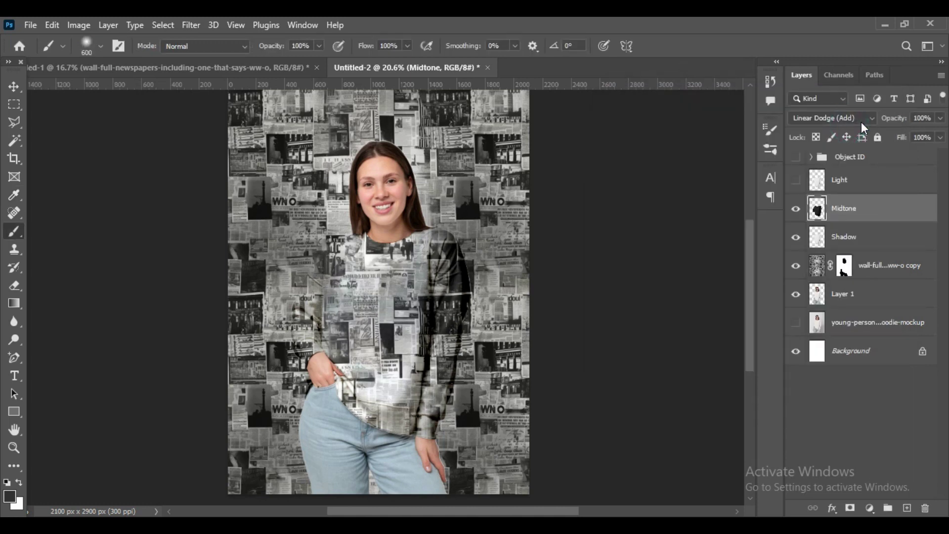
click(796, 208)
click(796, 208)
Show the Light layer and set its blend mode to Screen.
click(796, 178)
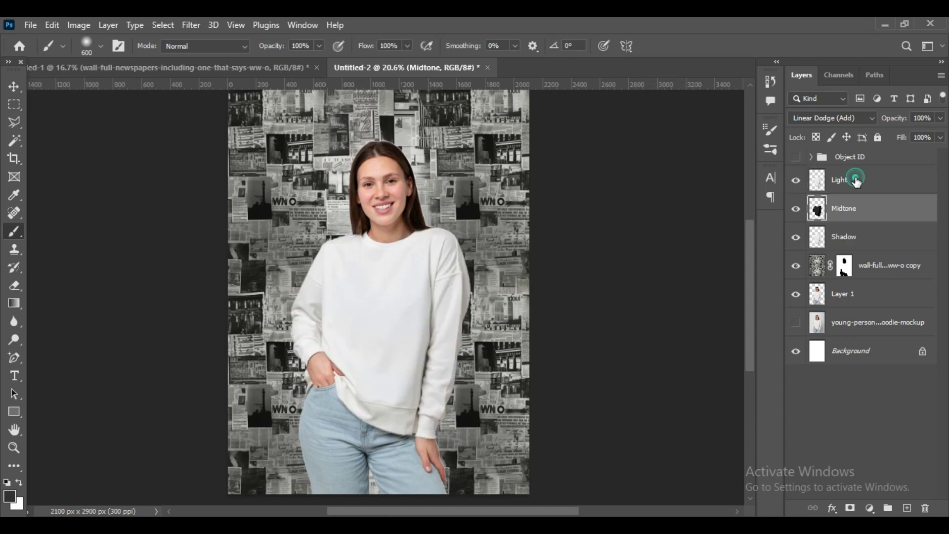
click(857, 180)
click(842, 118)
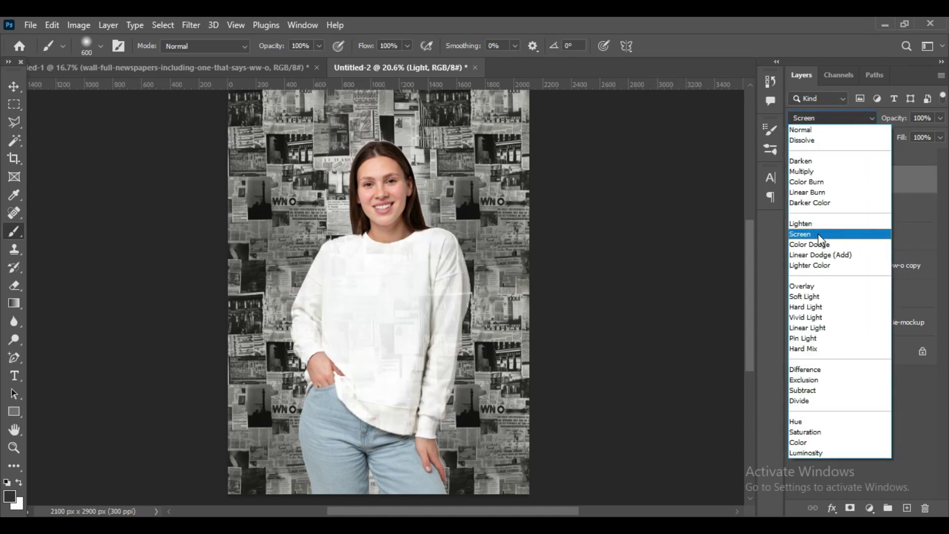
click(820, 232)
Apply Levels to the Light layer with the black input level at 224.
click(14, 86)
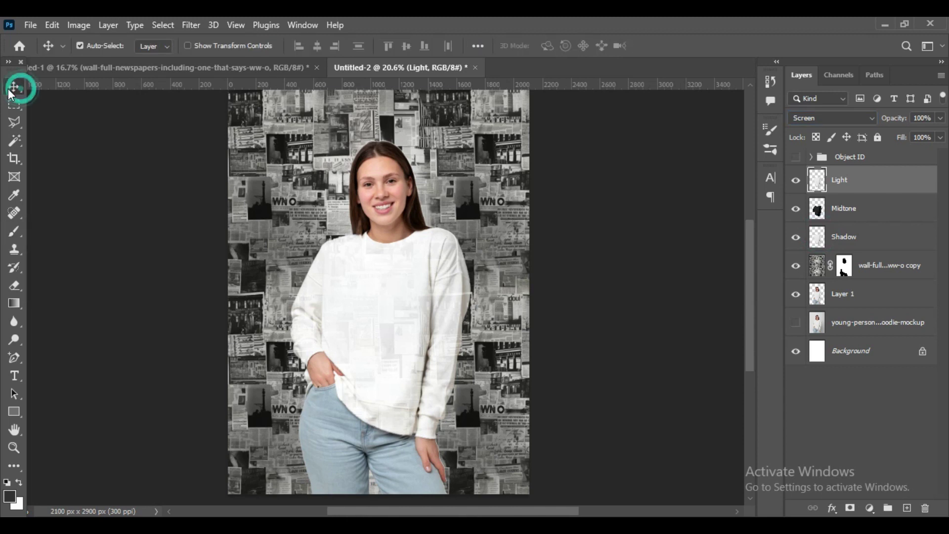
click(78, 25)
mouse_move(106, 64)
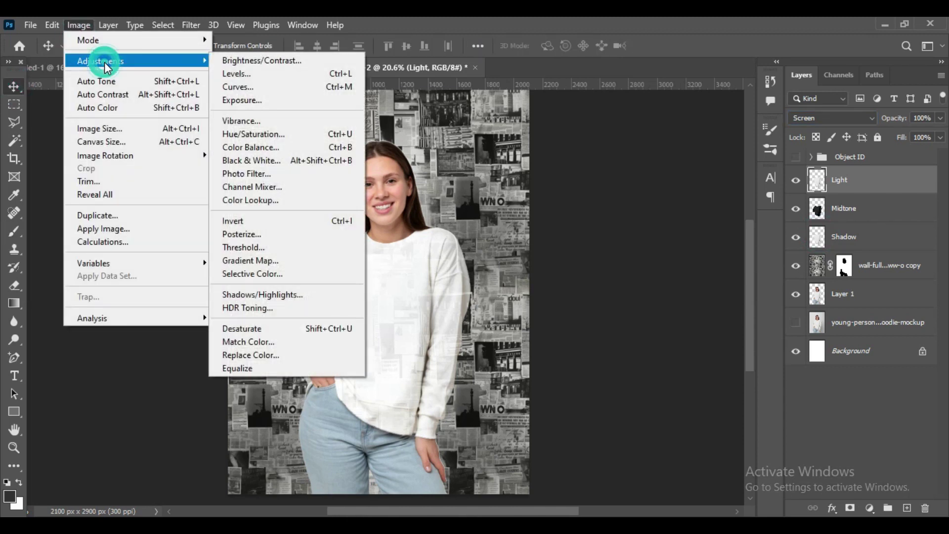
click(248, 72)
drag(651, 255, 779, 259)
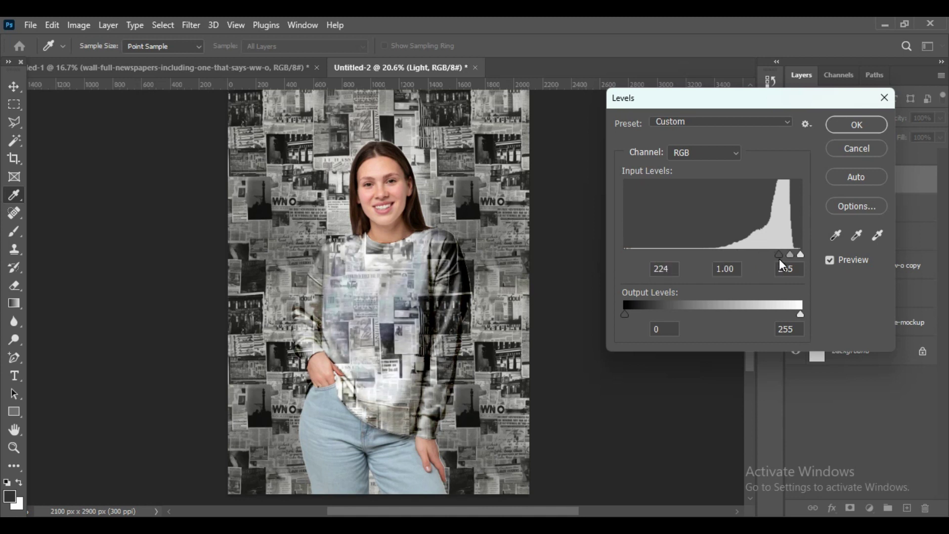
click(780, 259)
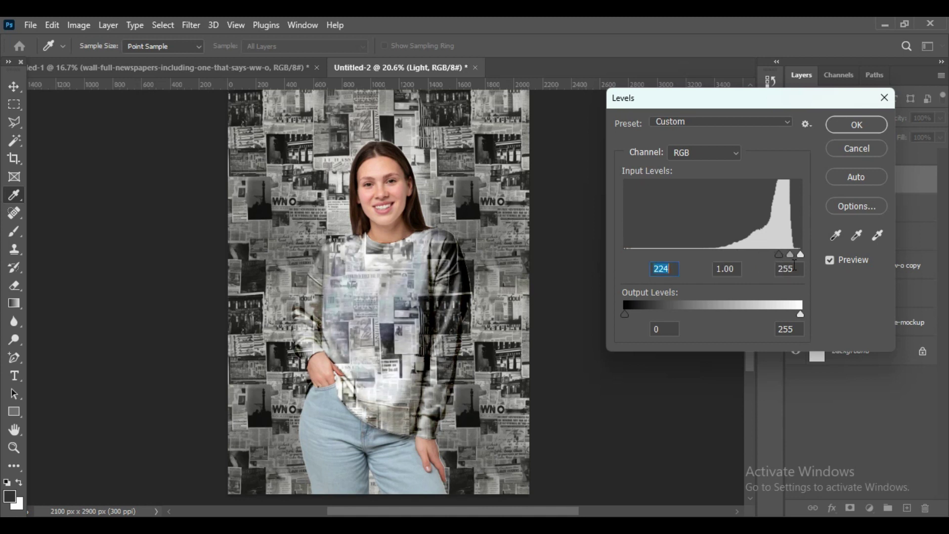
click(843, 128)
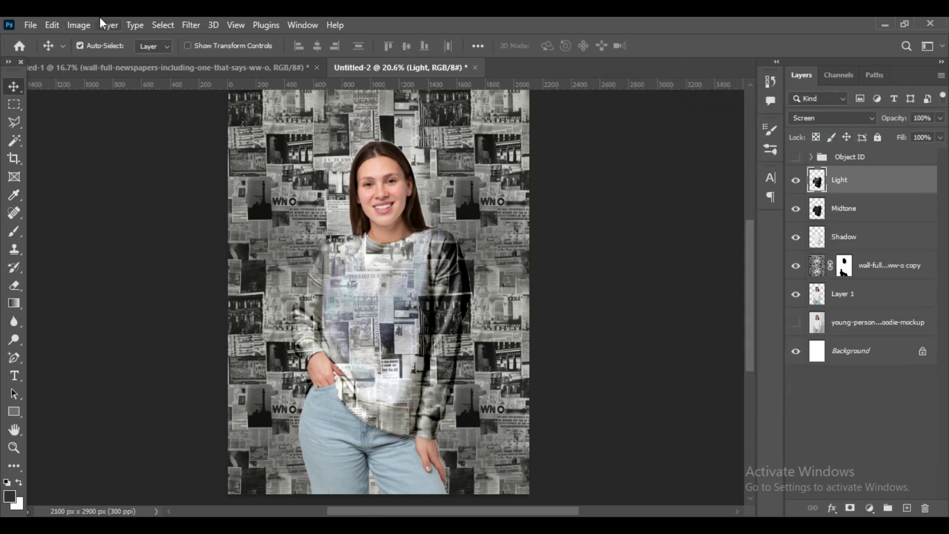
Apply Hue/Saturation to the Light layer with Saturation at -100.
click(79, 25)
mouse_move(118, 61)
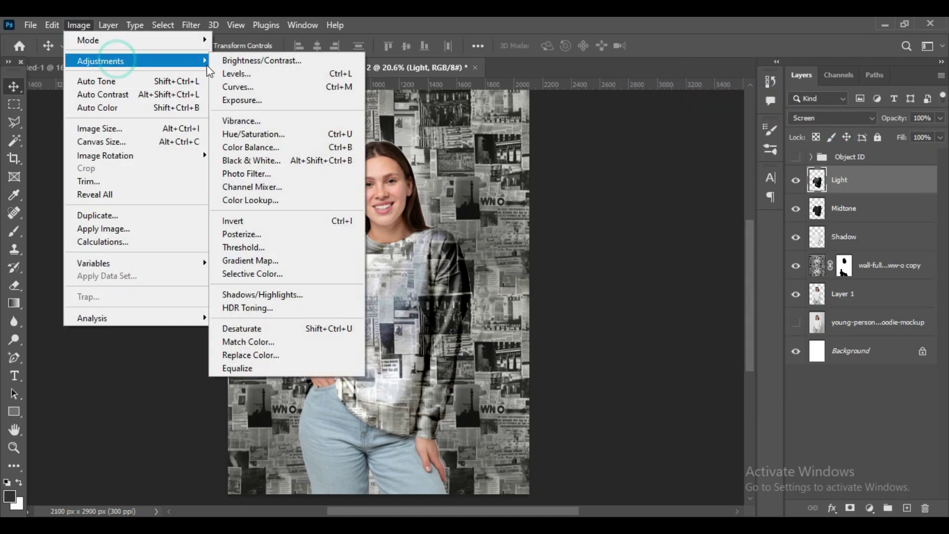
click(286, 142)
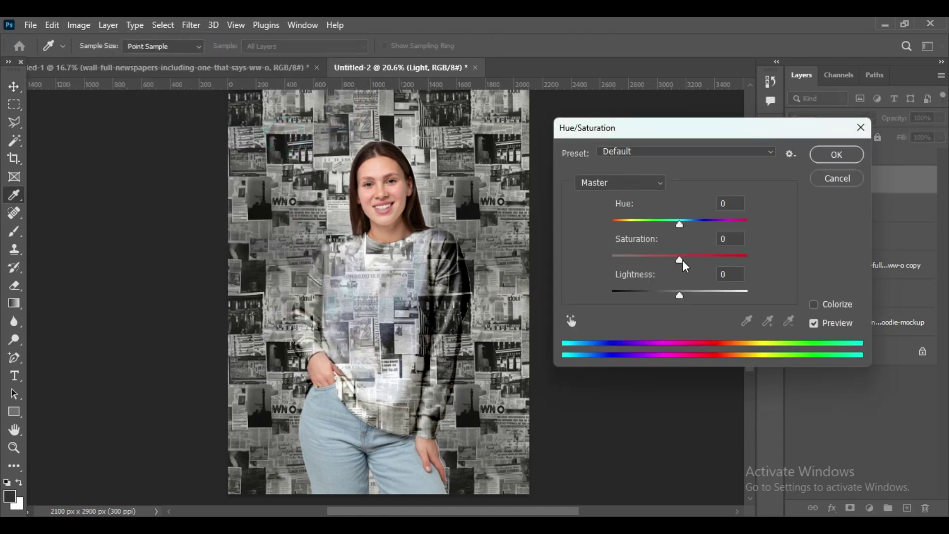
drag(682, 259, 593, 268)
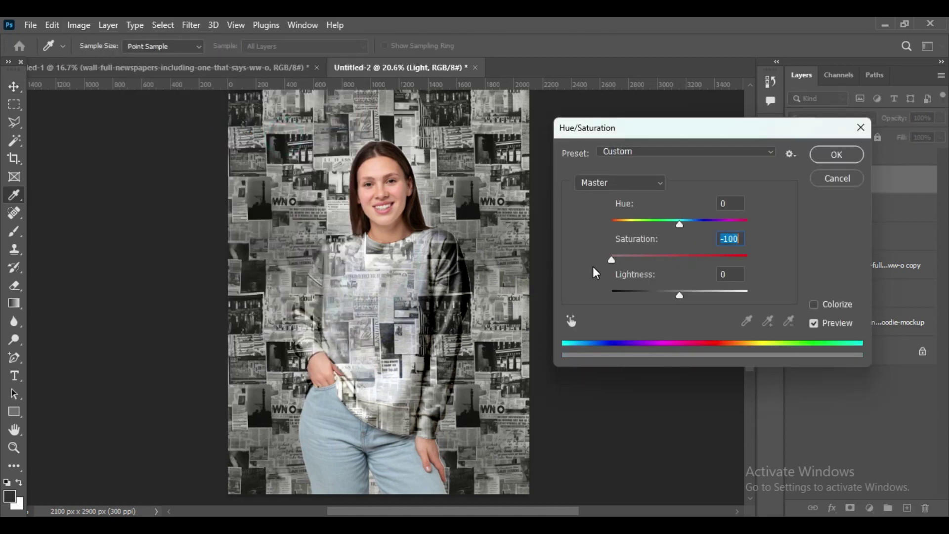
click(833, 155)
Fully desaturate the Midtone layer with Hue/Saturation.
click(852, 207)
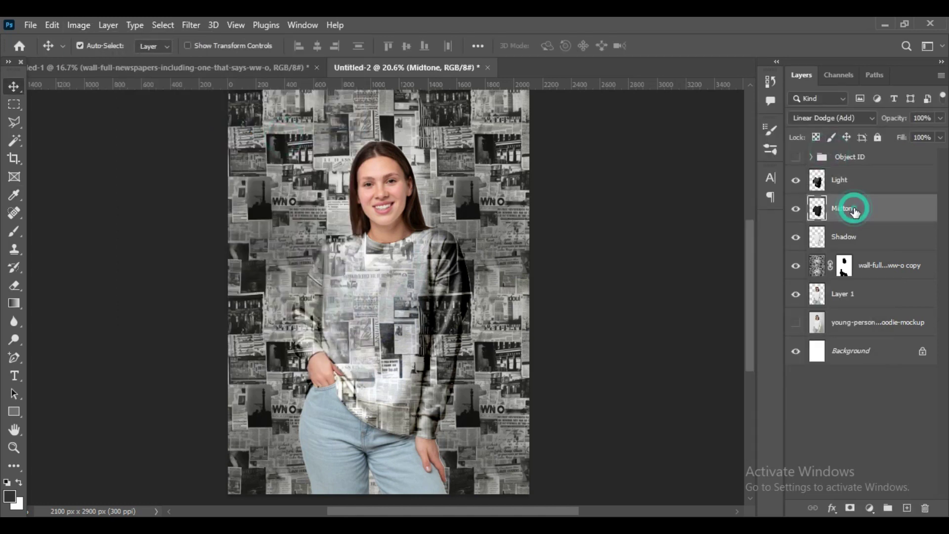
click(75, 25)
mouse_move(131, 62)
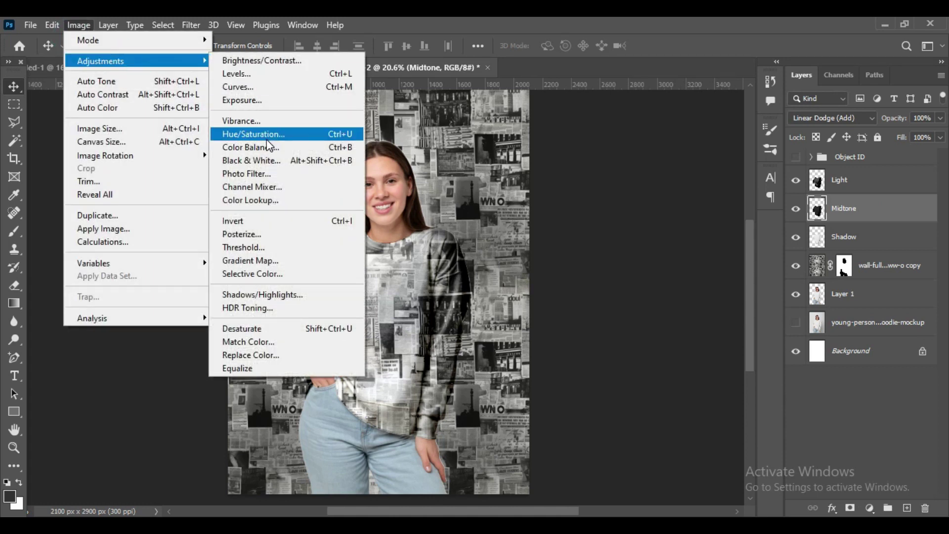
click(264, 135)
drag(631, 250, 574, 261)
click(826, 157)
Apply Hue/Saturation to the Shadow layer with Saturation at -100.
click(860, 237)
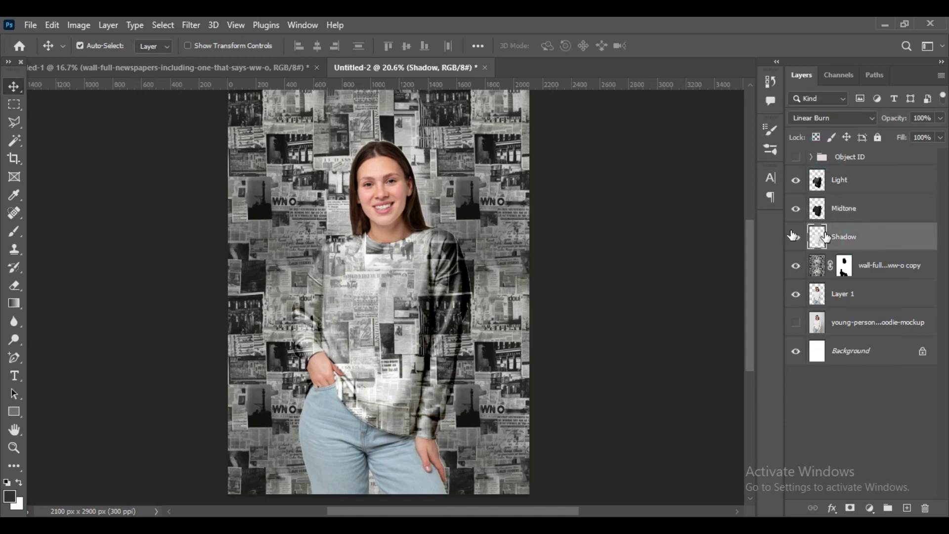
click(87, 23)
mouse_move(106, 60)
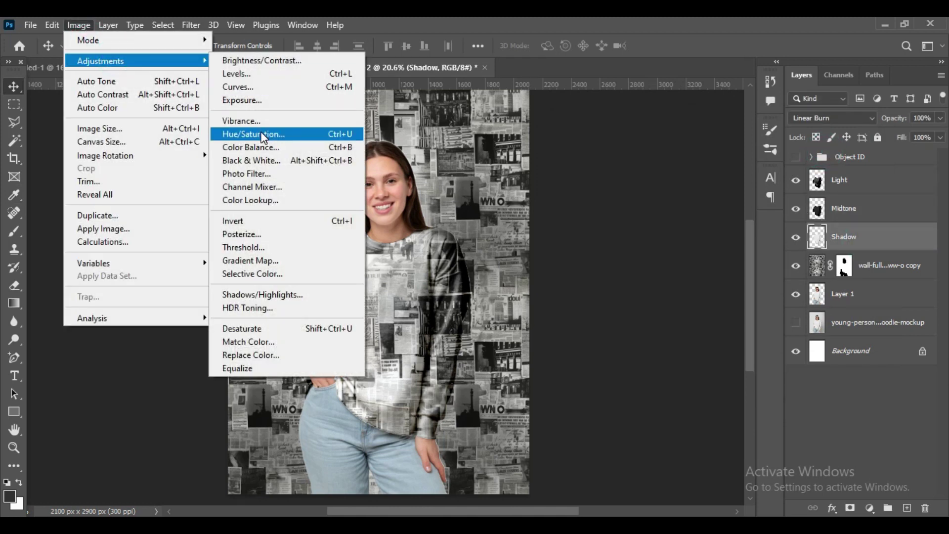
click(307, 133)
drag(613, 255, 613, 259)
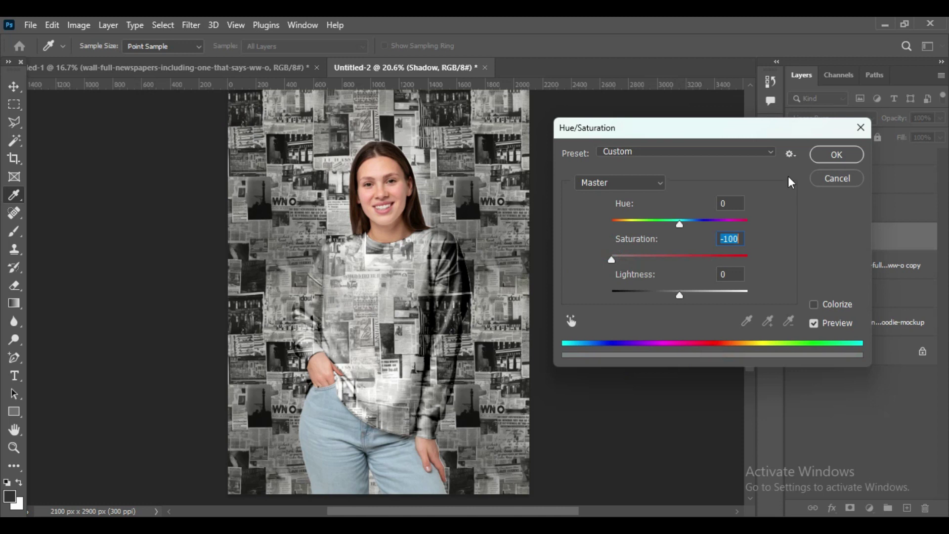
click(815, 159)
Group the Shadow, Midtone and Light layers, name the group FX, and compare the sweater with the group hidden and shown.
click(867, 396)
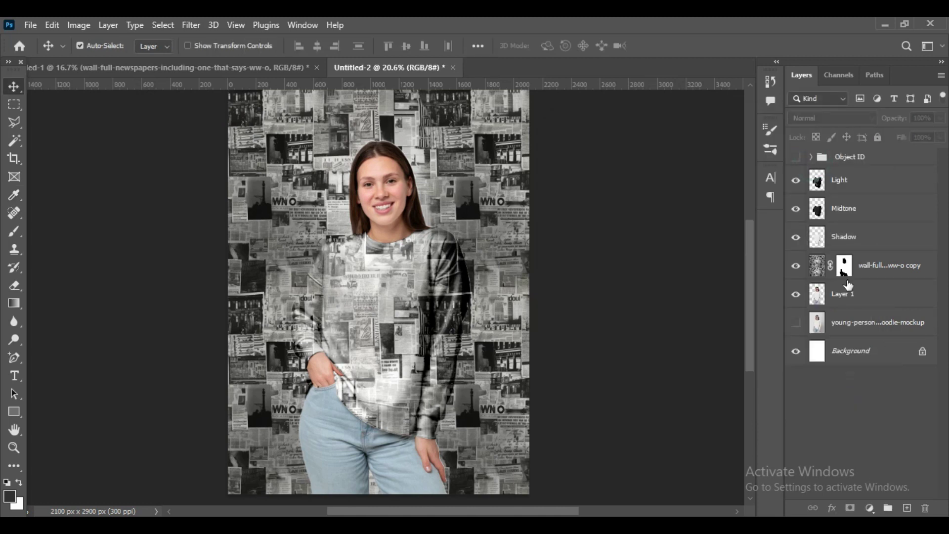
click(863, 243)
shift+click(868, 186)
drag(880, 220, 886, 506)
double_click(848, 175)
text(FX)
key(Return)
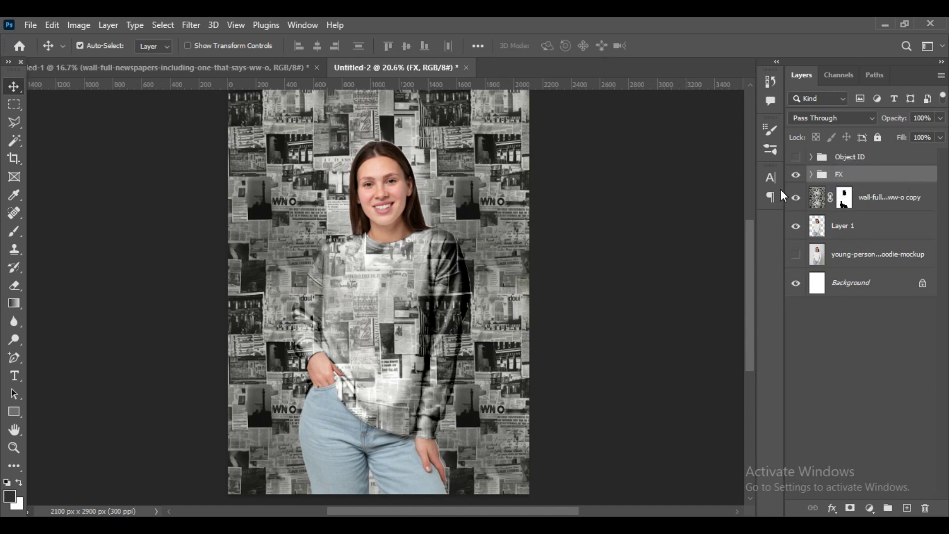
click(796, 175)
click(796, 175)
click(796, 176)
click(796, 176)
click(866, 301)
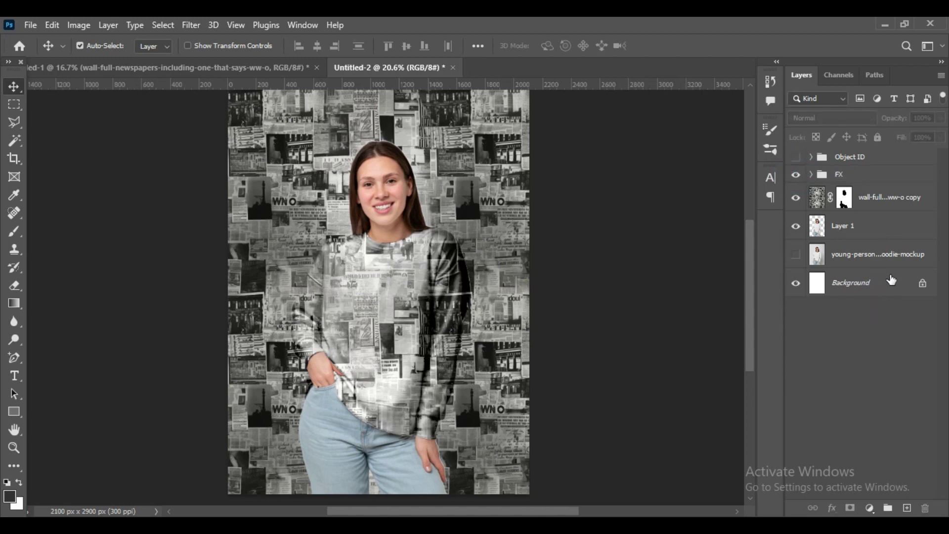
Add the yellow title "fashion" across the woman's chest and move its text layer directly above the masked newspaper layer.
click(887, 227)
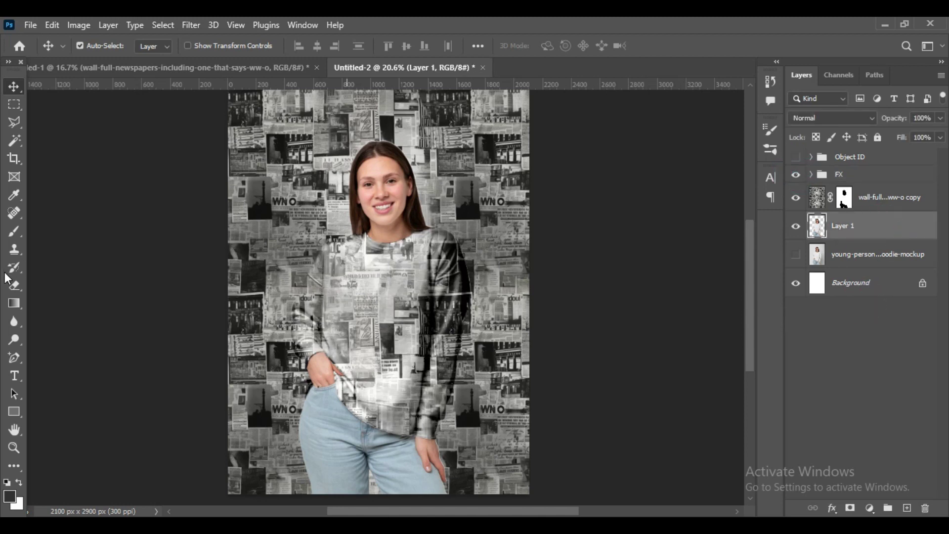
click(14, 376)
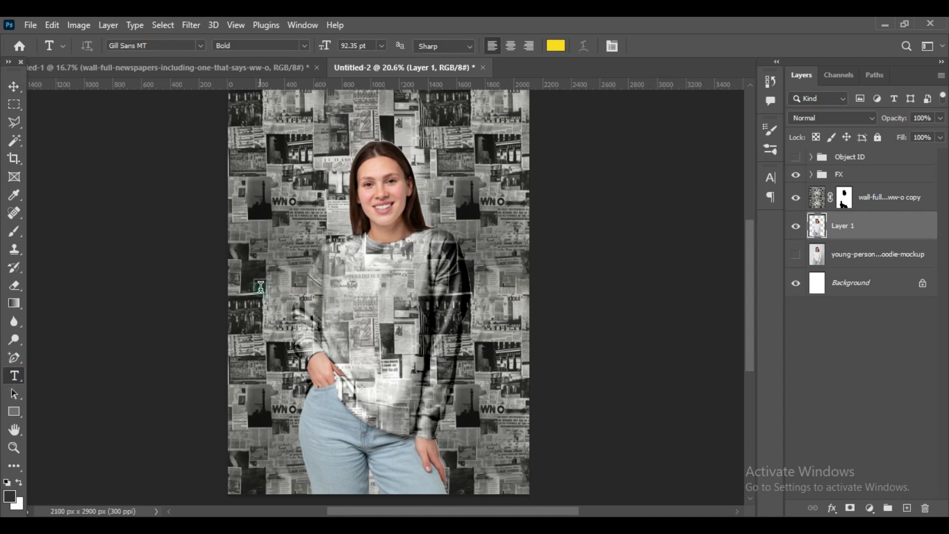
click(260, 286)
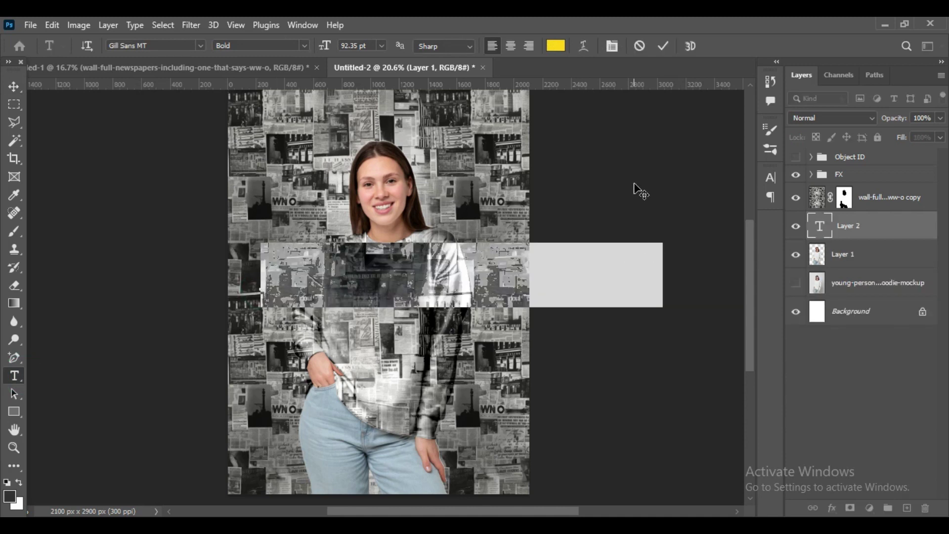
key(BackSpace)
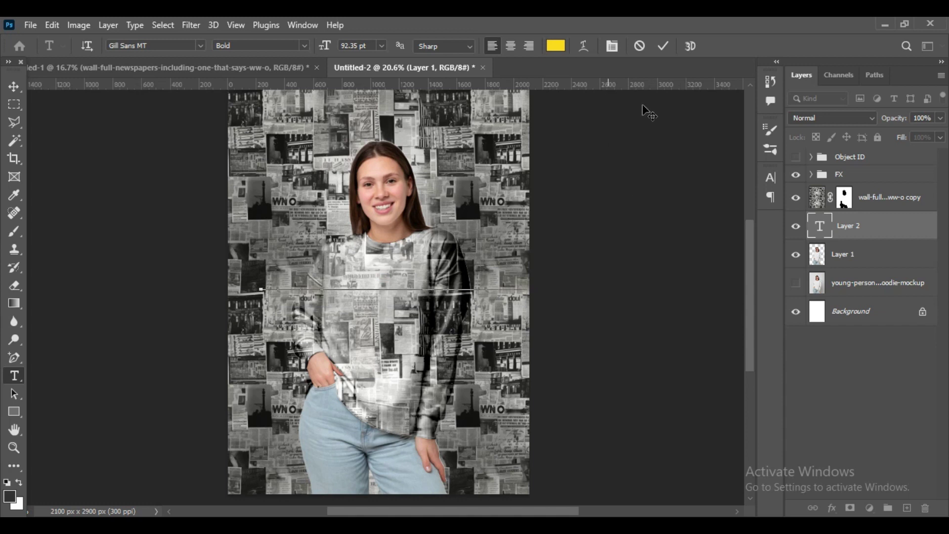
click(664, 46)
drag(869, 227, 871, 187)
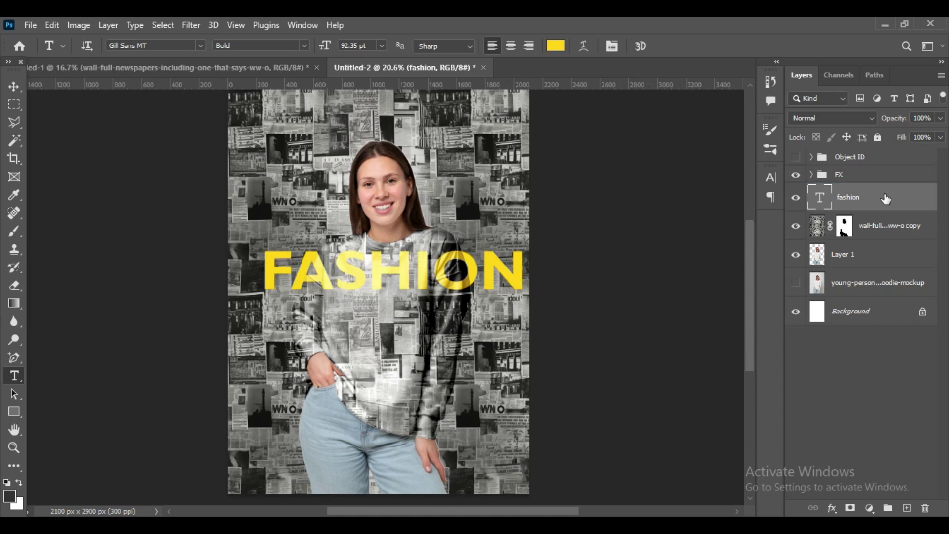
click(19, 86)
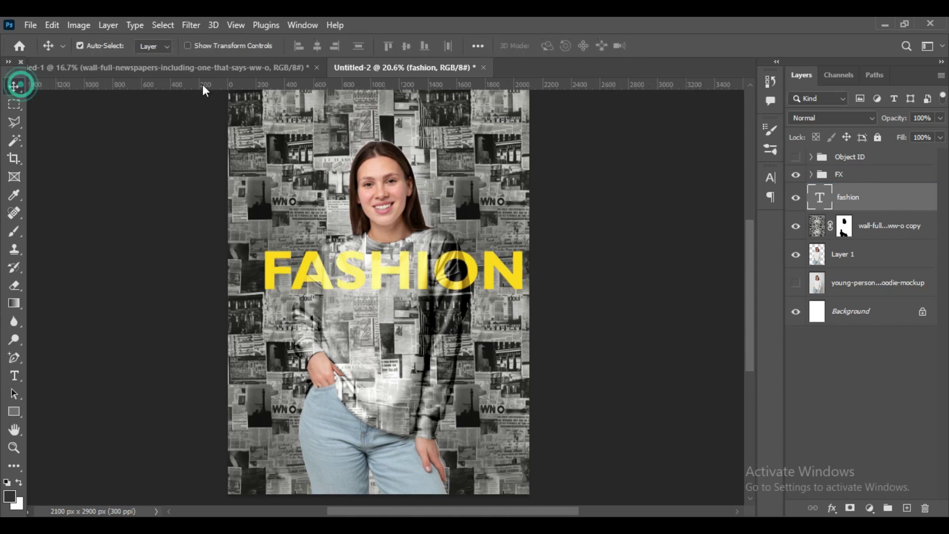
Change the fashion title's text color to the warmer yellow ffc600.
click(773, 177)
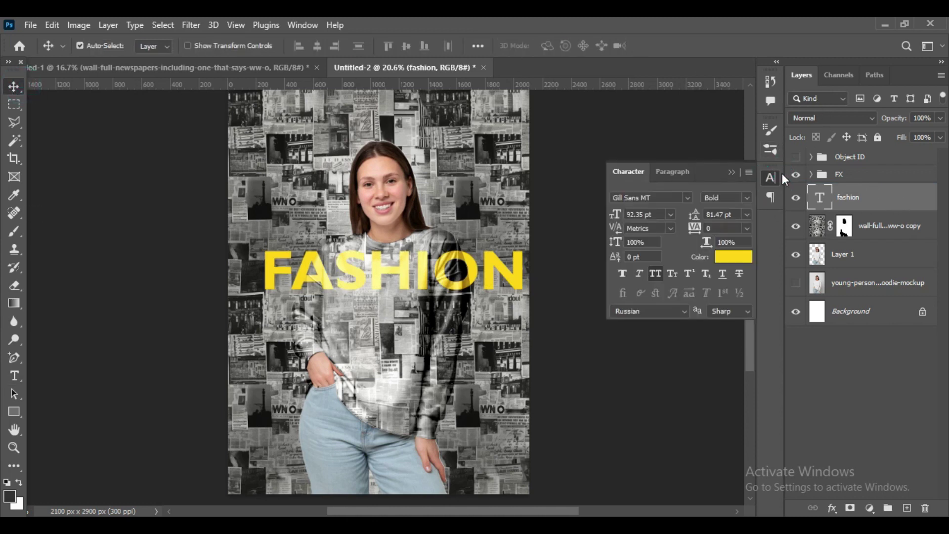
click(734, 257)
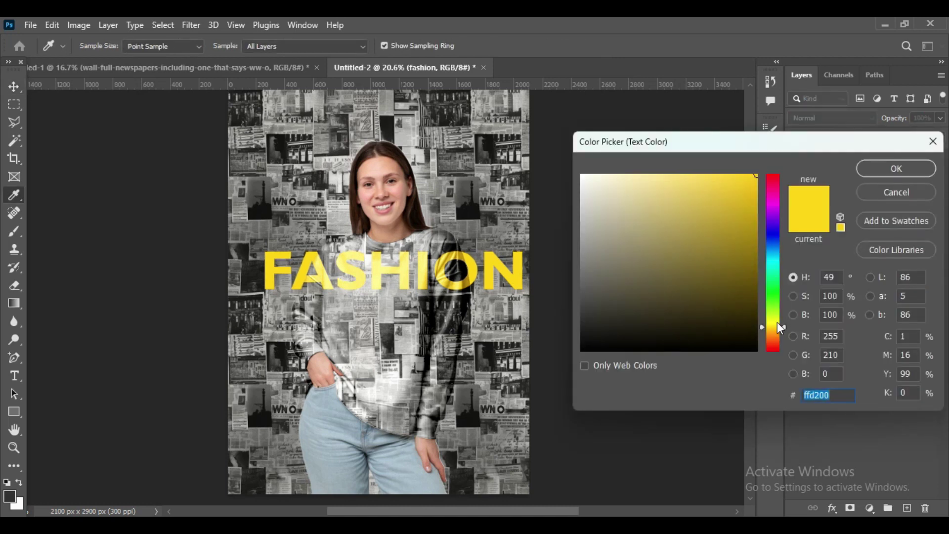
drag(783, 326, 784, 329)
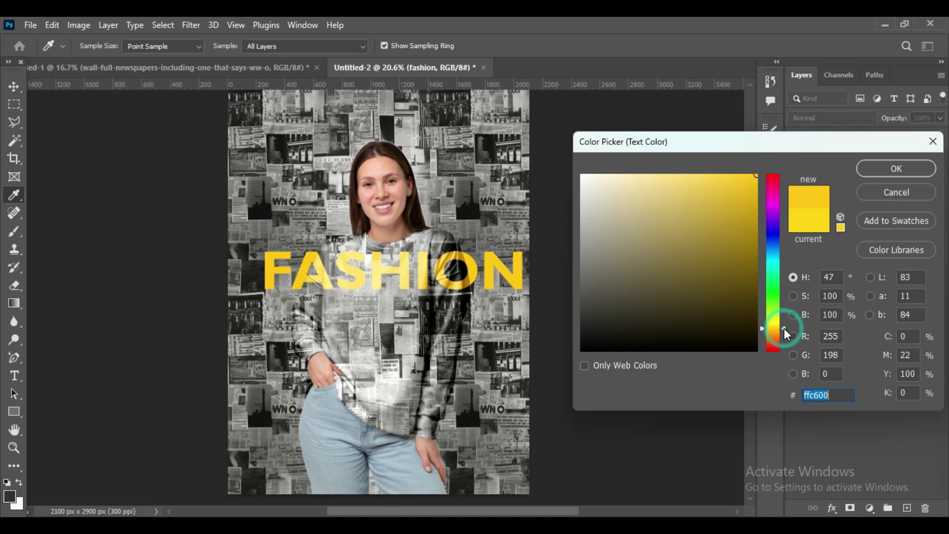
click(896, 174)
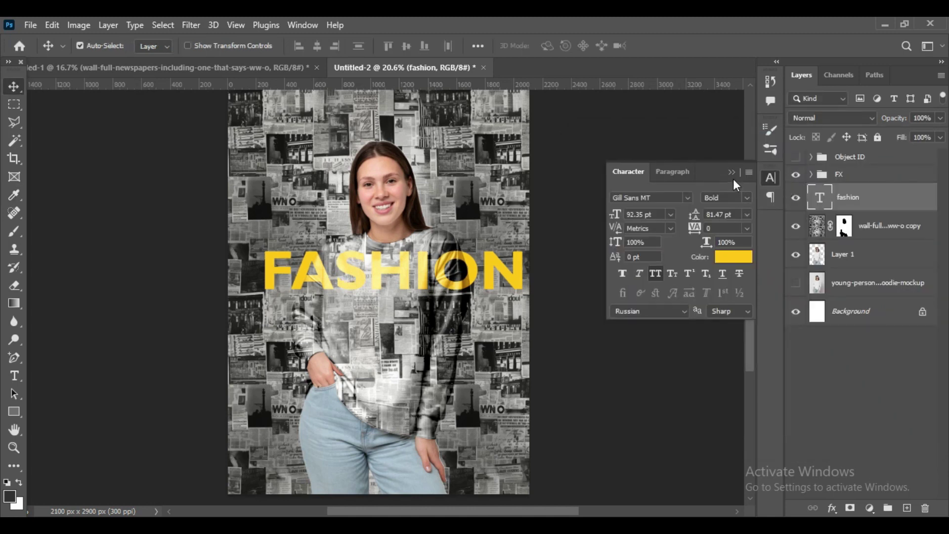
Set the fashion title's font to Impact.
click(687, 198)
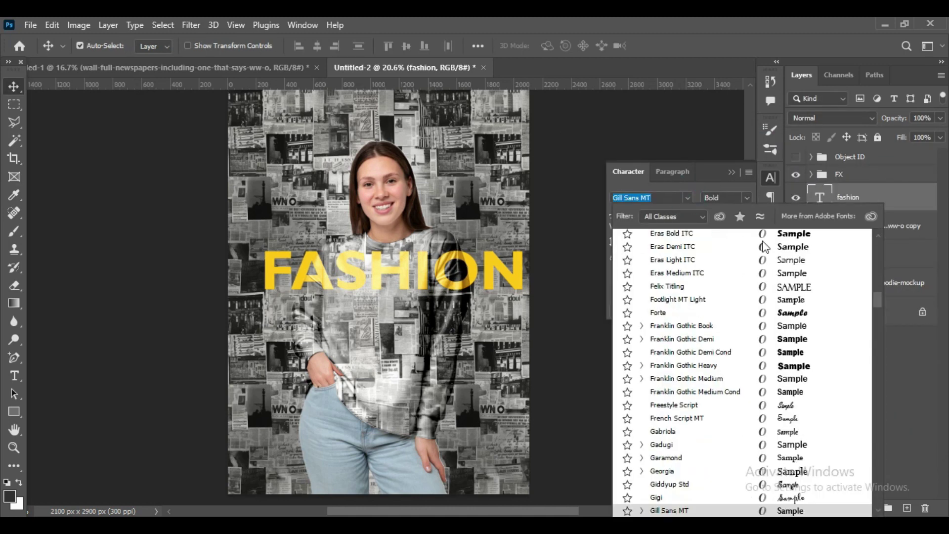
drag(875, 298, 877, 233)
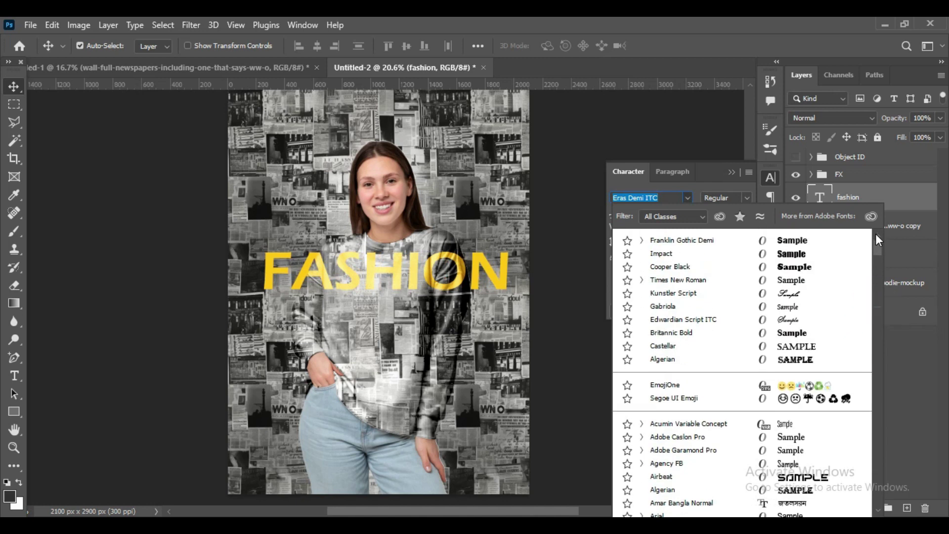
click(801, 255)
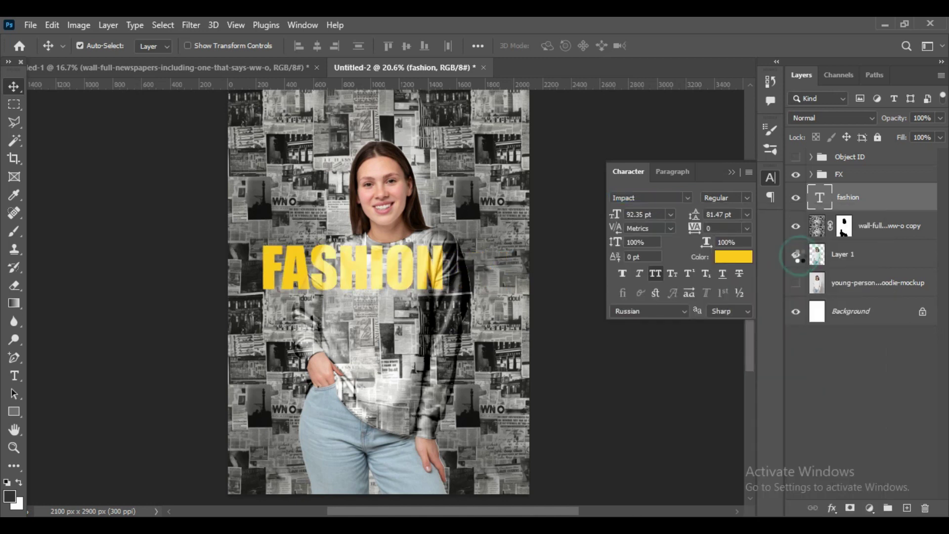
click(732, 171)
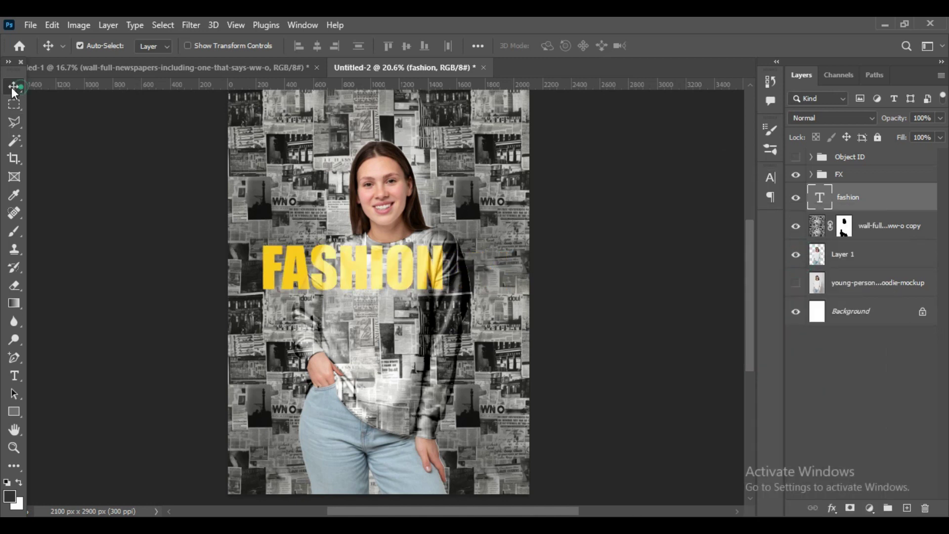
Scale the fashion title to about 138% and reposition it lower, across the middle of the woman's sweater.
key(ctrl)
key(ctrl+t)
click(444, 306)
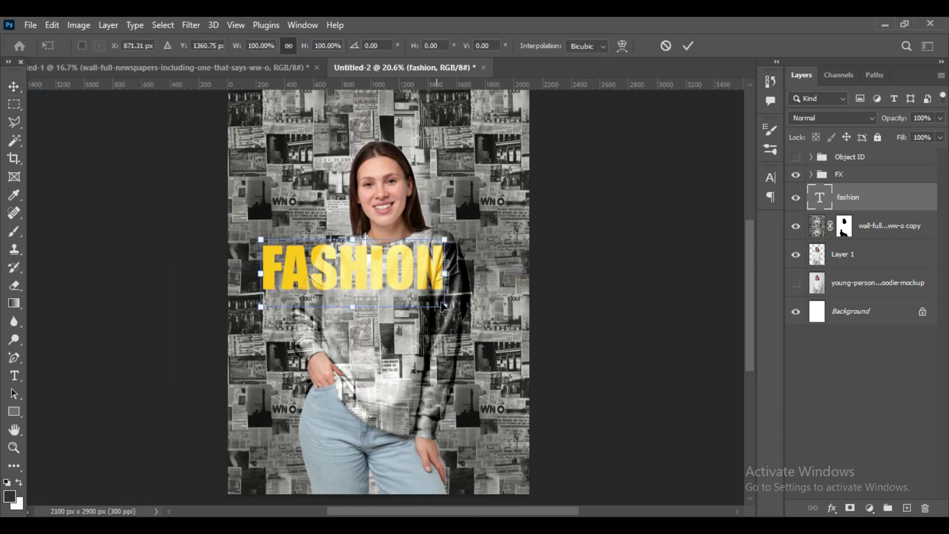
drag(467, 318, 516, 332)
drag(469, 281, 462, 308)
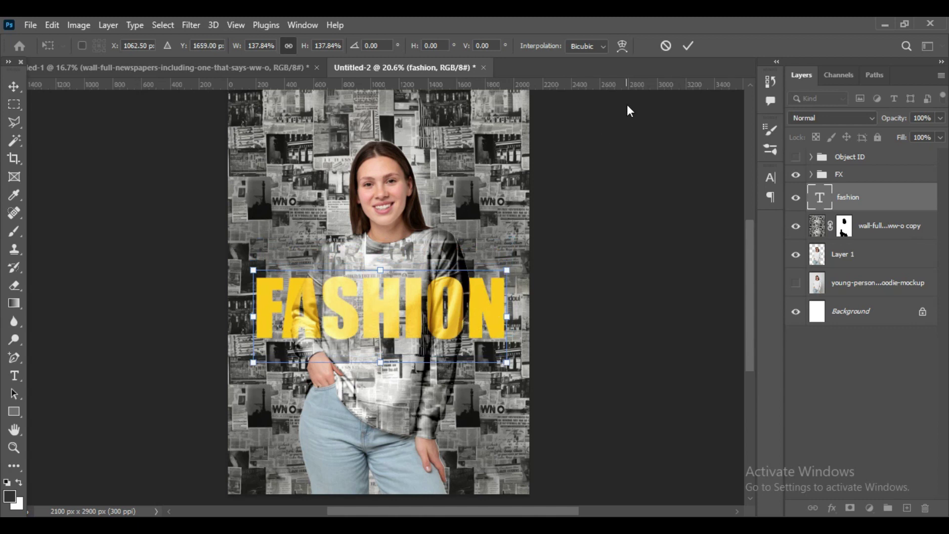
click(689, 47)
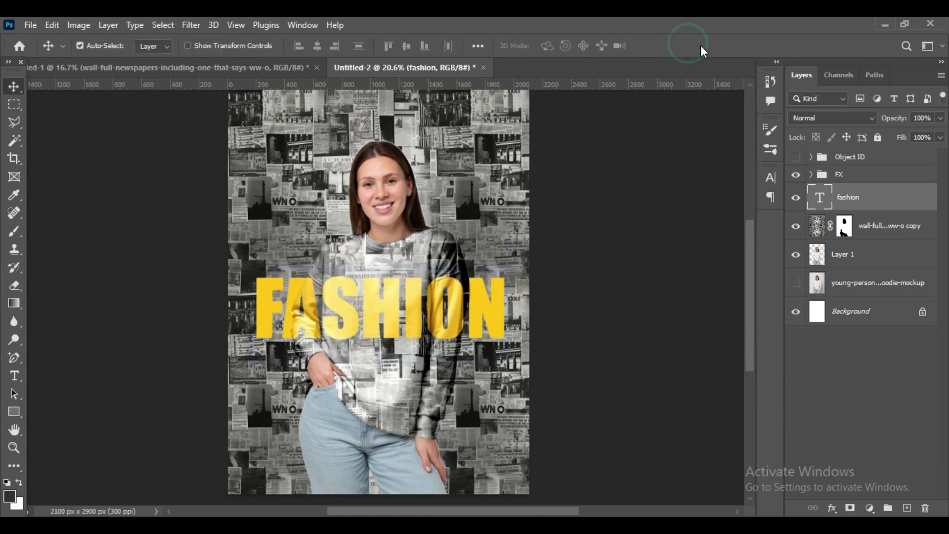
Fill the woman's silhouette from Layer 1 with white on a new layer above the masked newspaper layer, and set that layer to Multiply.
click(841, 256)
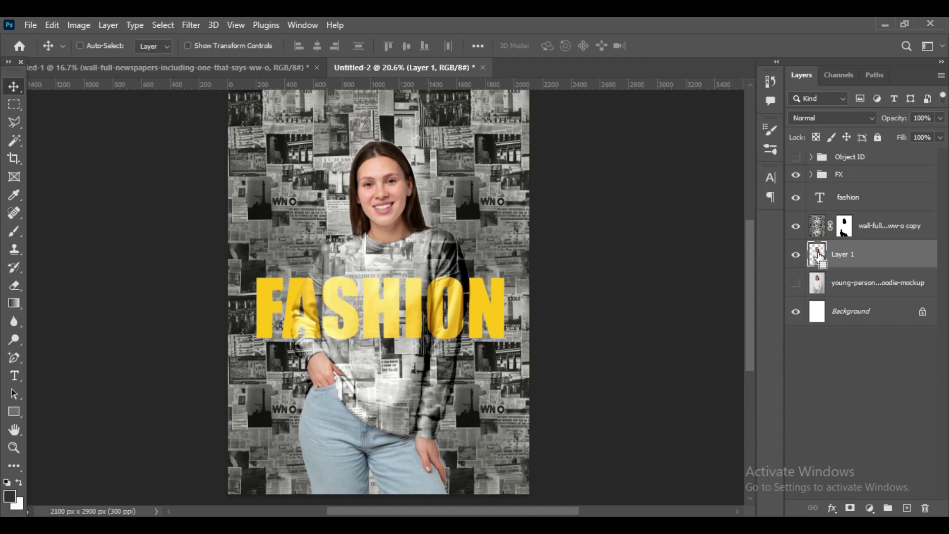
ctrl+click(818, 254)
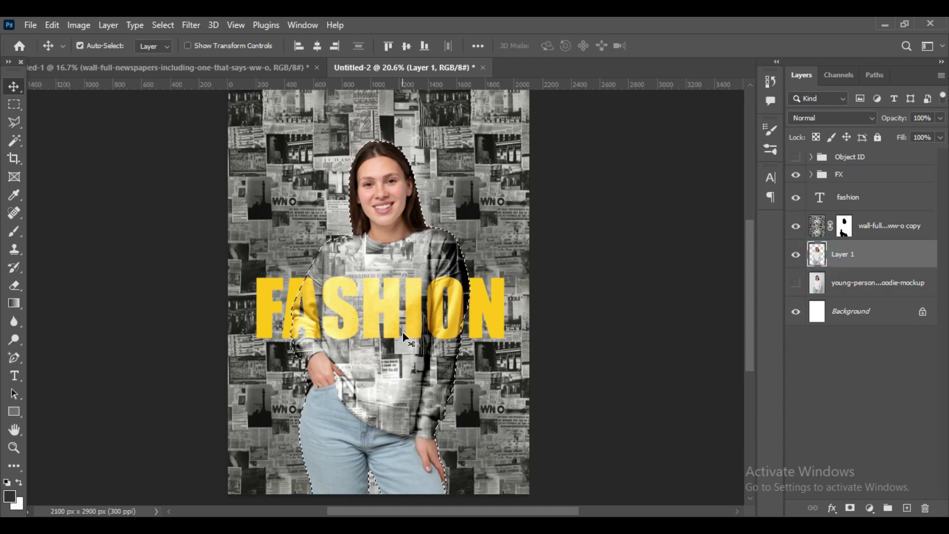
click(894, 230)
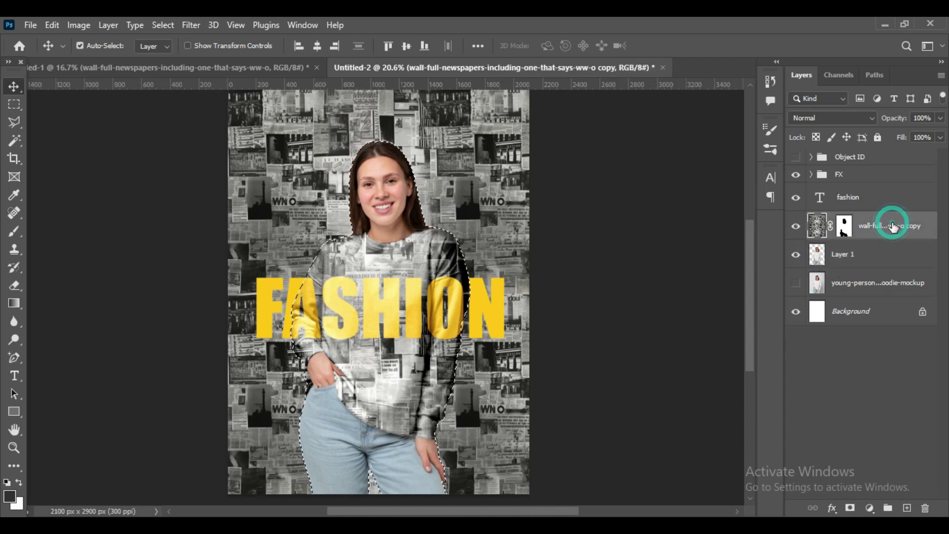
click(908, 508)
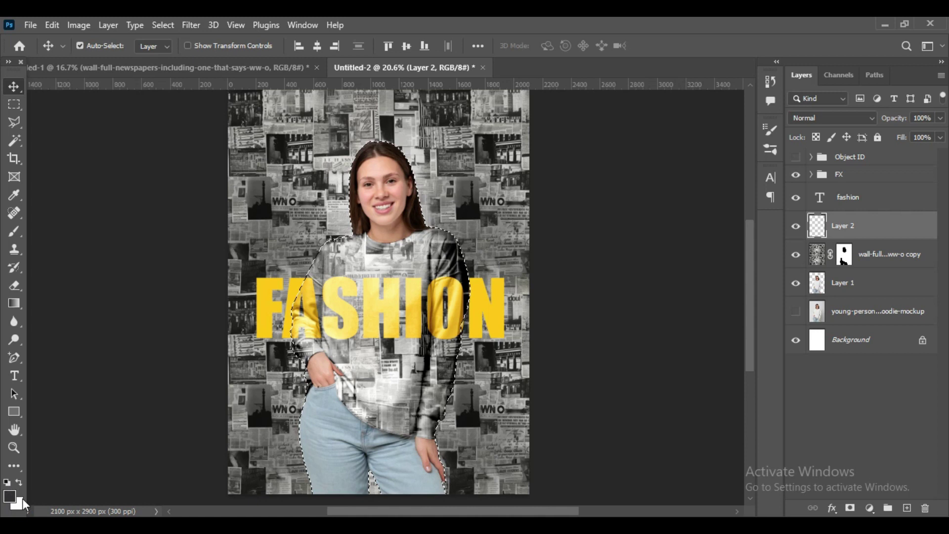
key(ctrl+BackSpace)
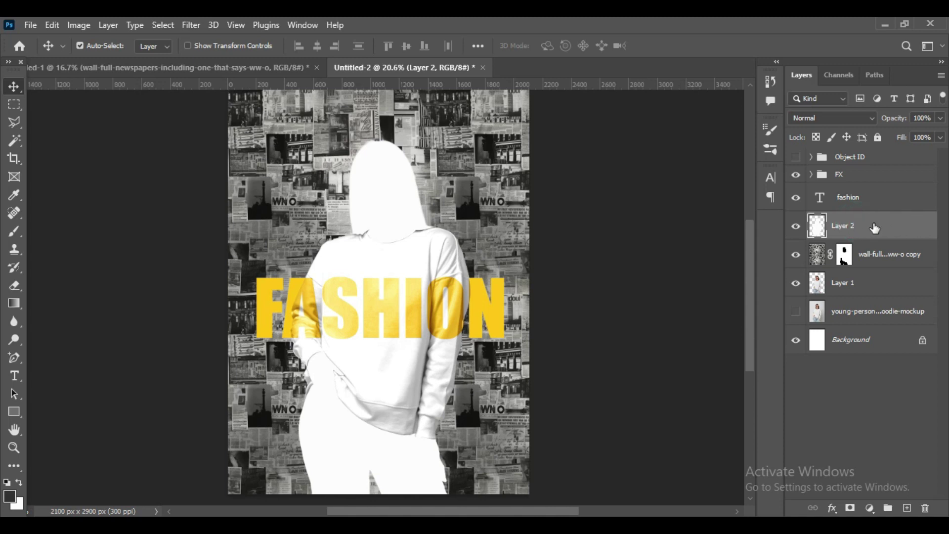
click(831, 118)
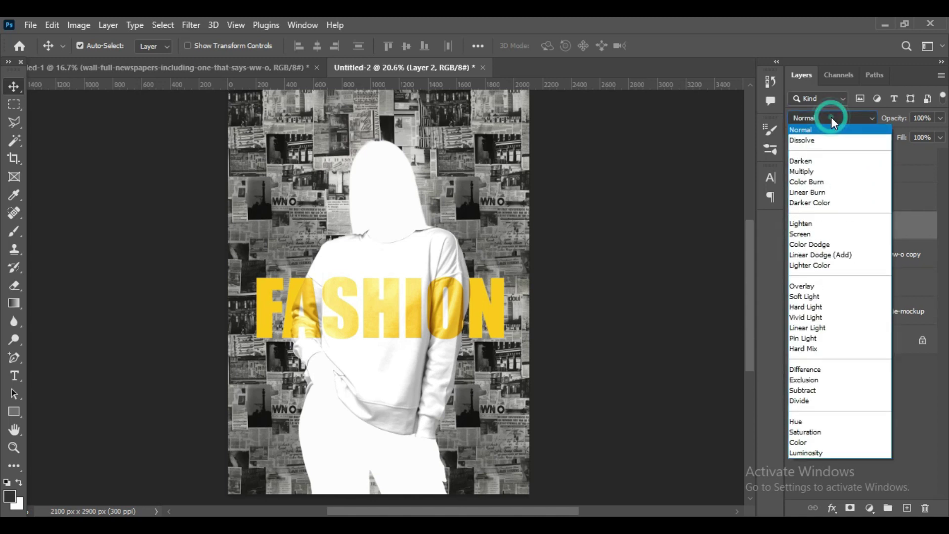
click(812, 172)
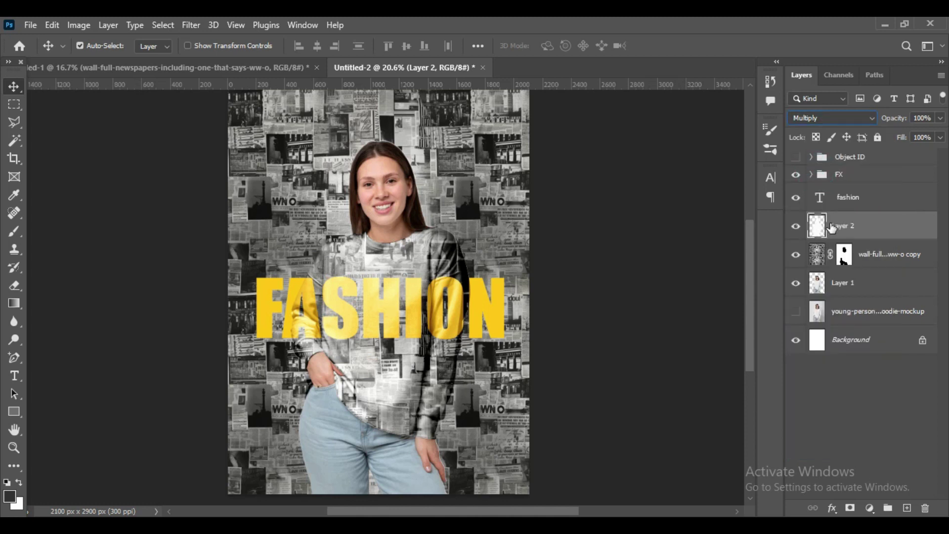
Add an Outer Glow effect to the white silhouette layer and set the glow color to black.
click(855, 229)
click(835, 508)
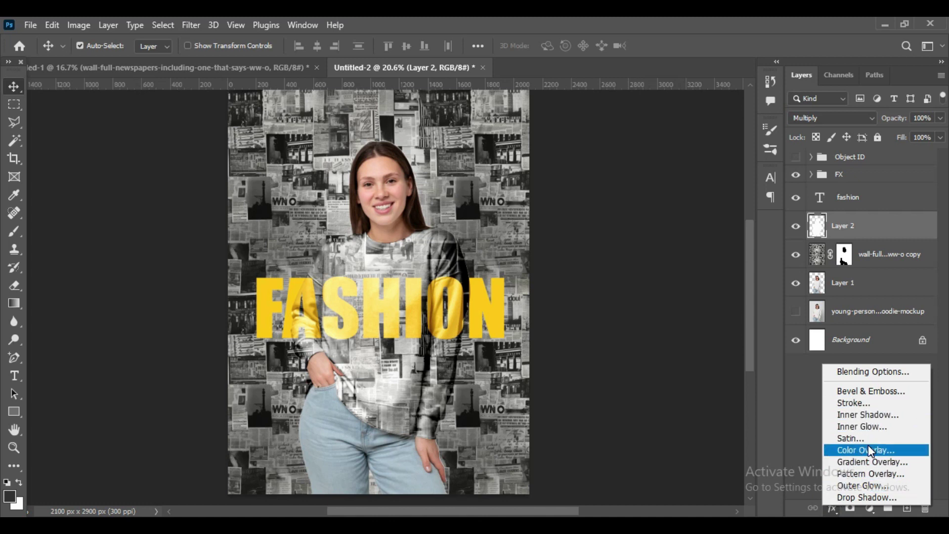
click(870, 485)
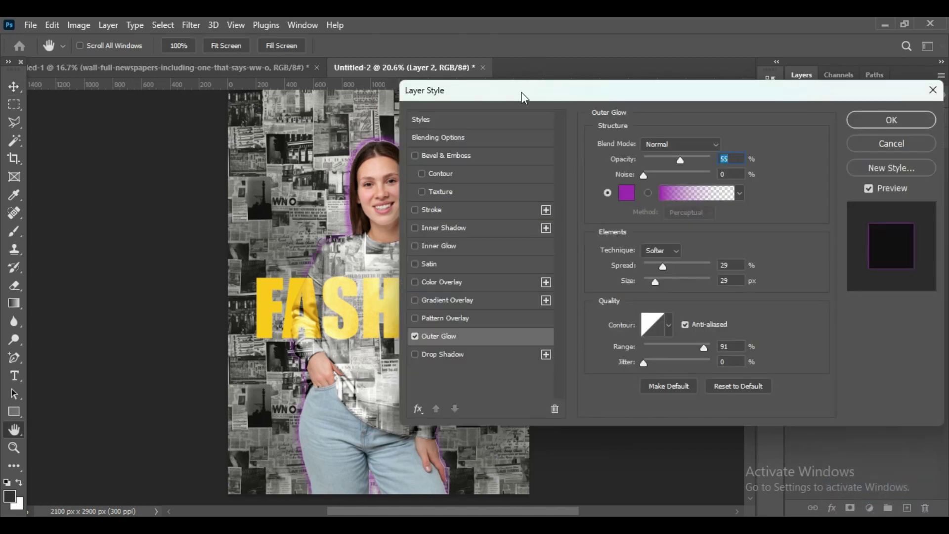
drag(524, 98, 636, 108)
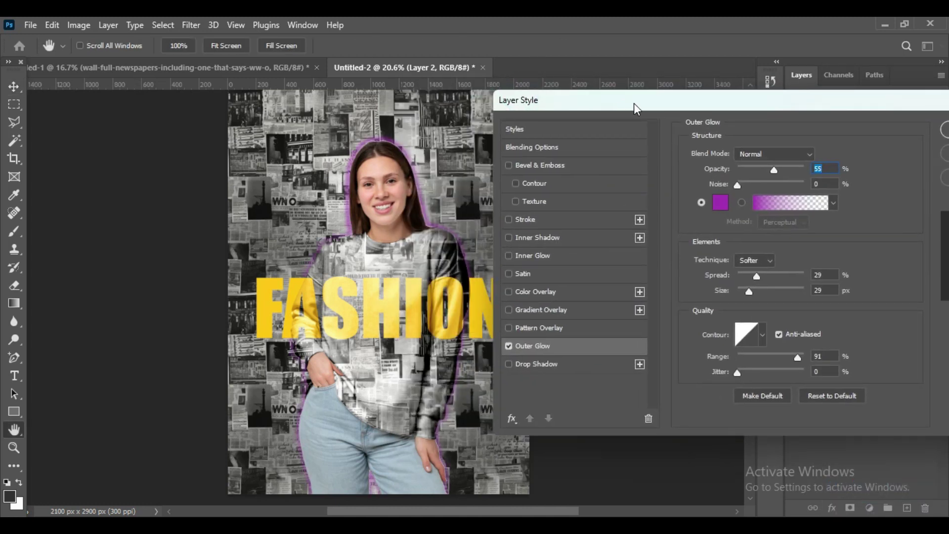
click(723, 207)
drag(602, 315, 560, 373)
click(876, 168)
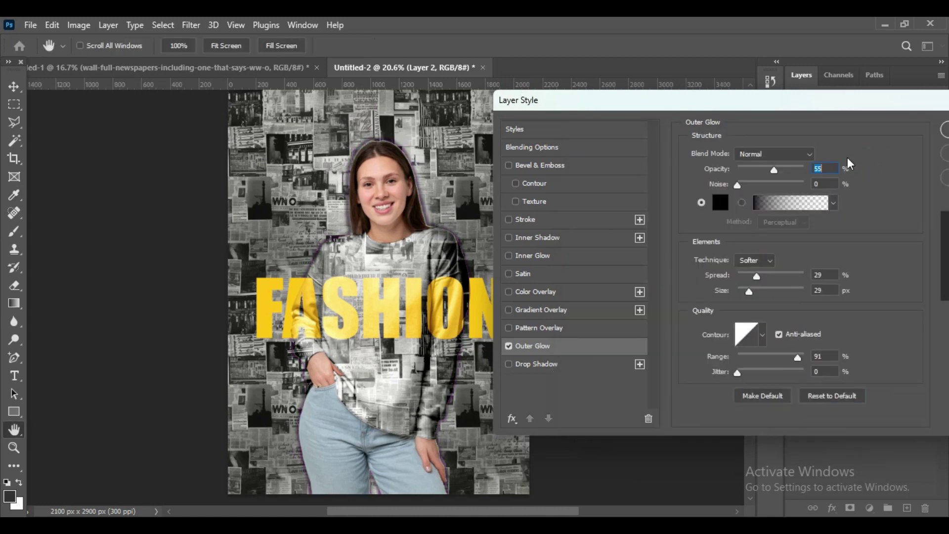
Set the outer glow to Multiply with 89% opacity, 20% spread and 250 px size, and apply the layer style.
click(775, 155)
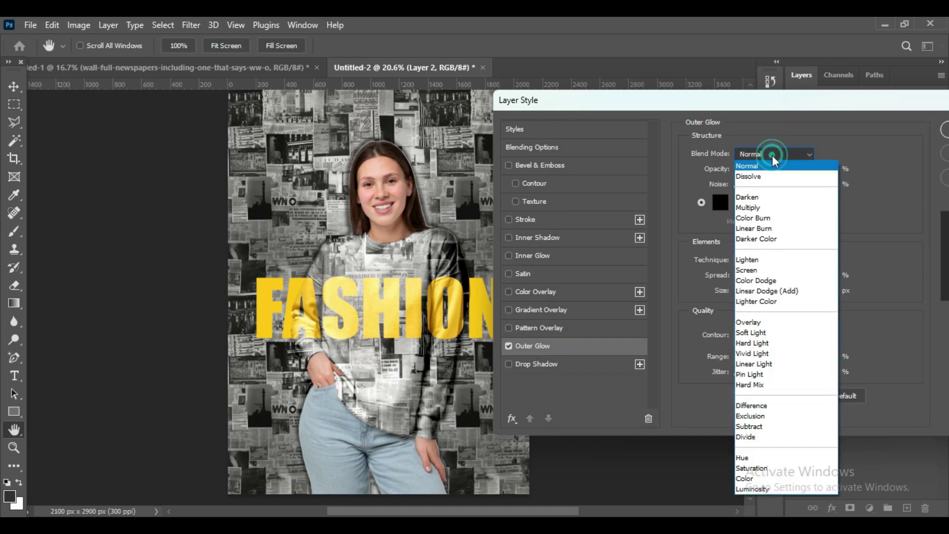
click(764, 210)
drag(774, 171, 788, 174)
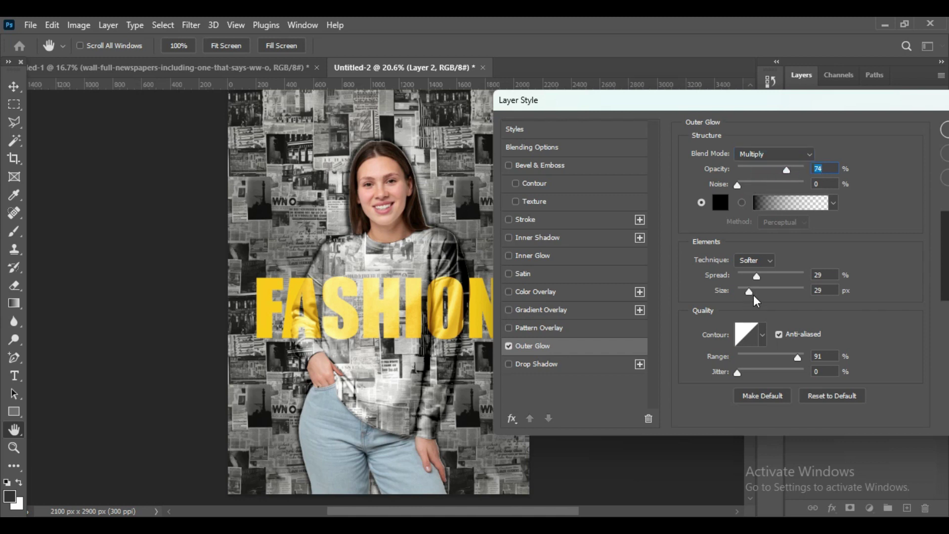
drag(750, 295, 810, 302)
drag(785, 171, 792, 175)
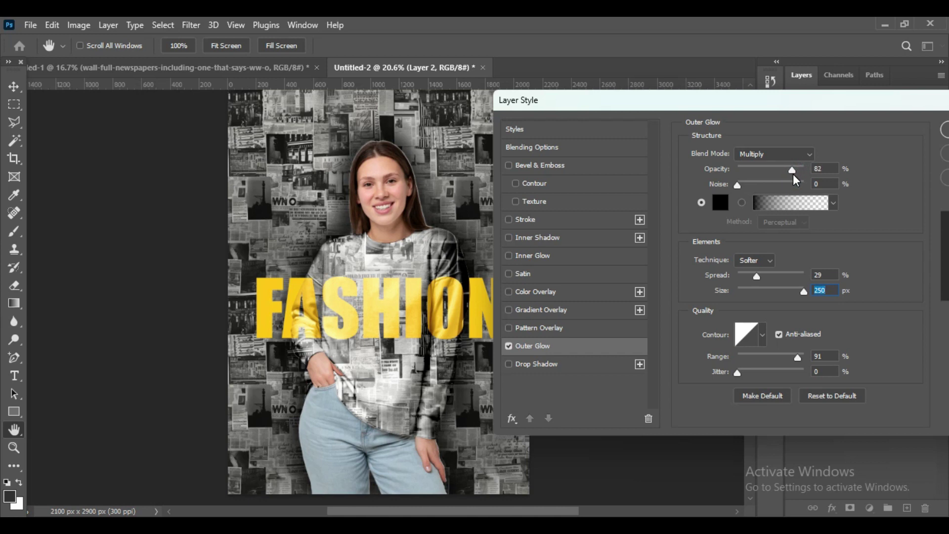
drag(795, 180, 800, 179)
mouse_move(759, 278)
mouse_down()
mouse_move(767, 278)
mouse_move(753, 280)
mouse_up()
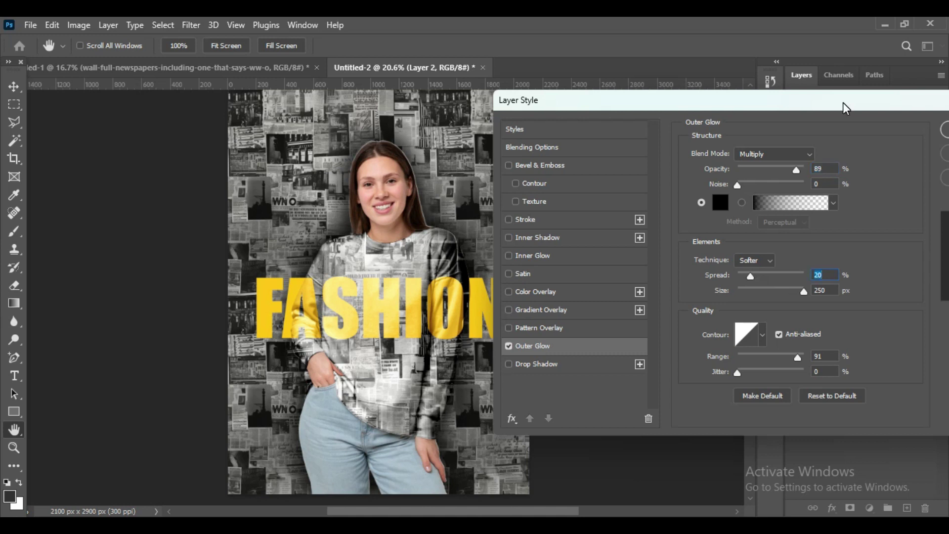
drag(851, 103, 727, 106)
click(847, 132)
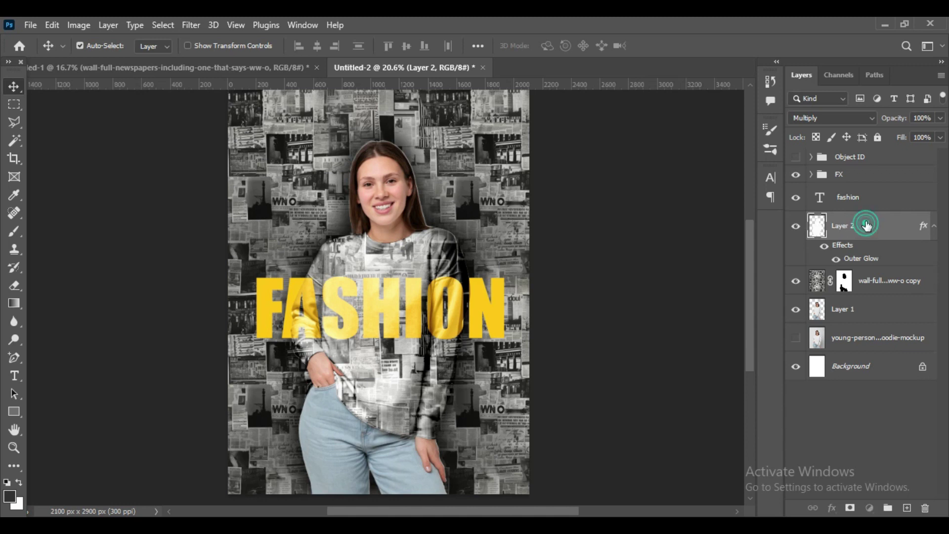
Move the silhouette glow layer directly above the fashion text layer and collapse its effects list.
drag(866, 225, 868, 195)
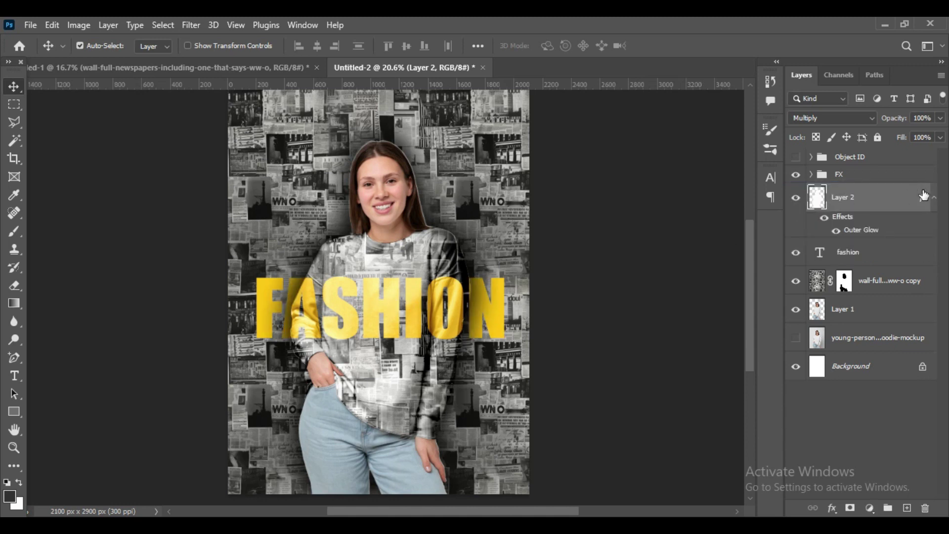
click(926, 196)
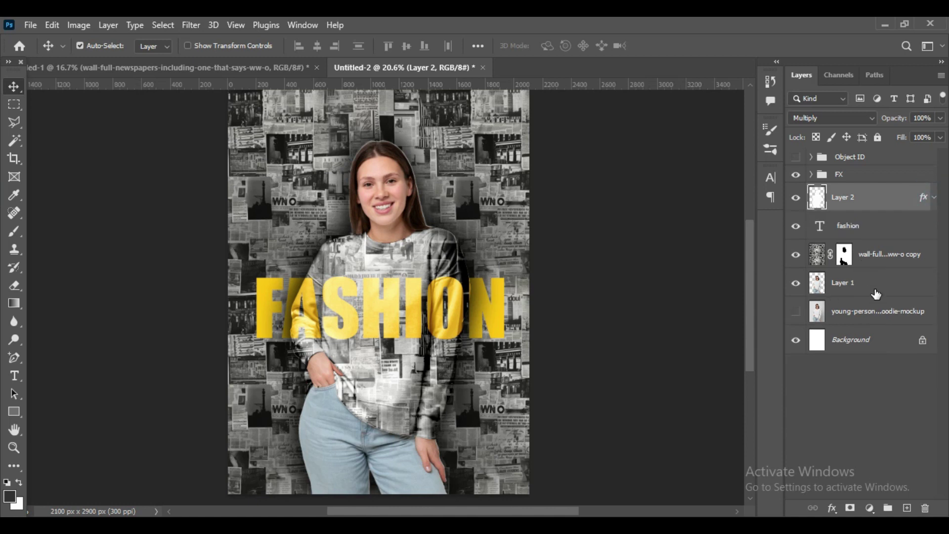
click(843, 255)
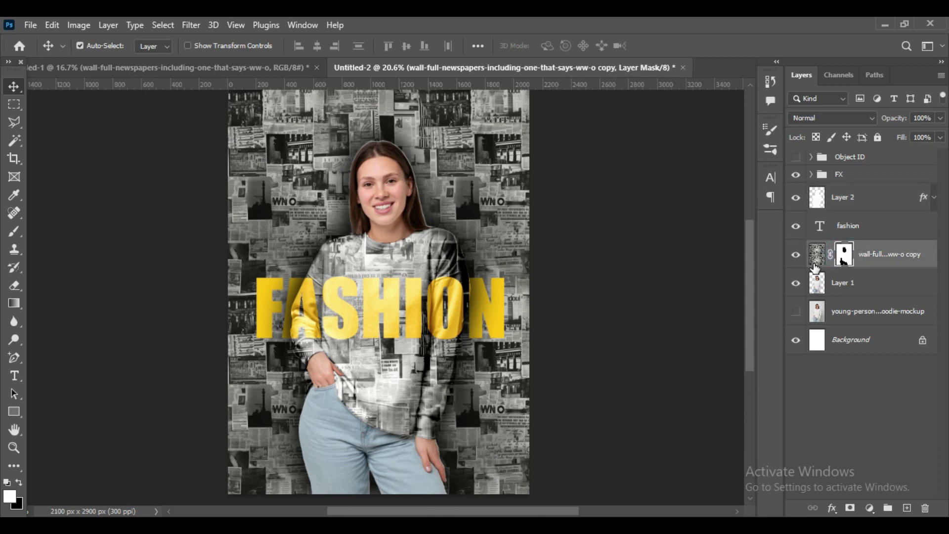
key(ctrl+plus)
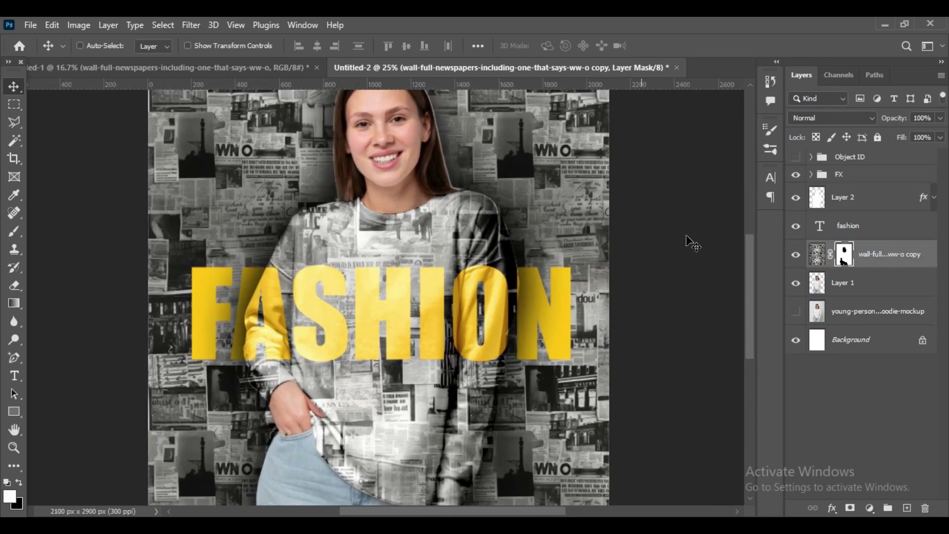
key(ctrl+plus)
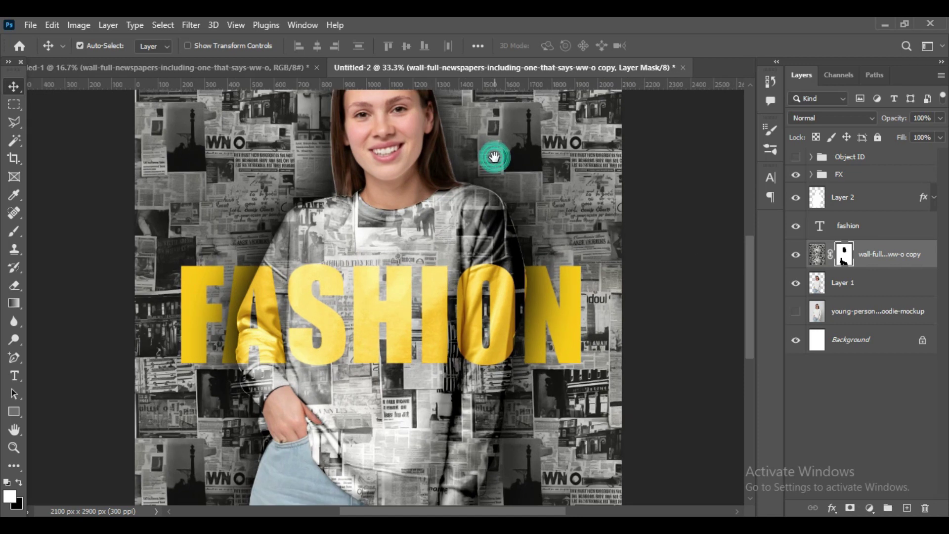
drag(492, 153, 526, 280)
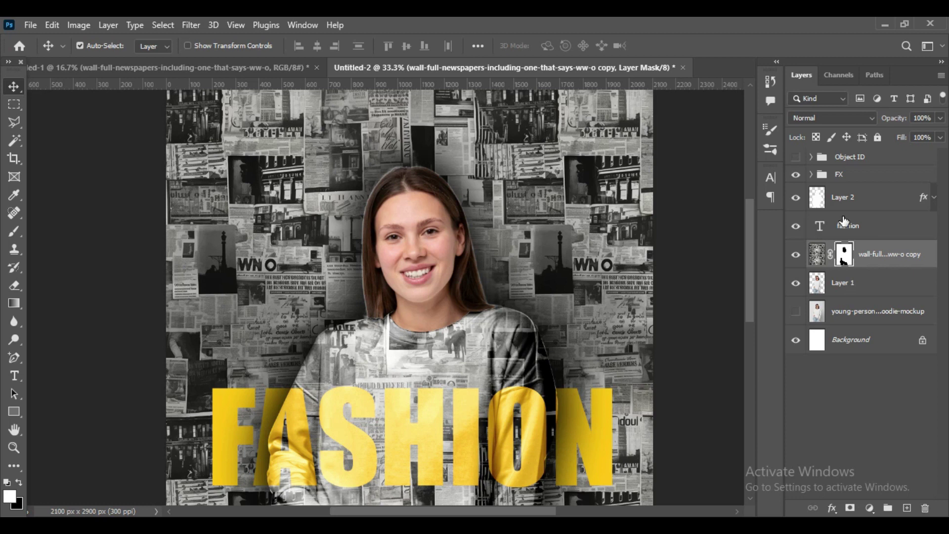
click(850, 198)
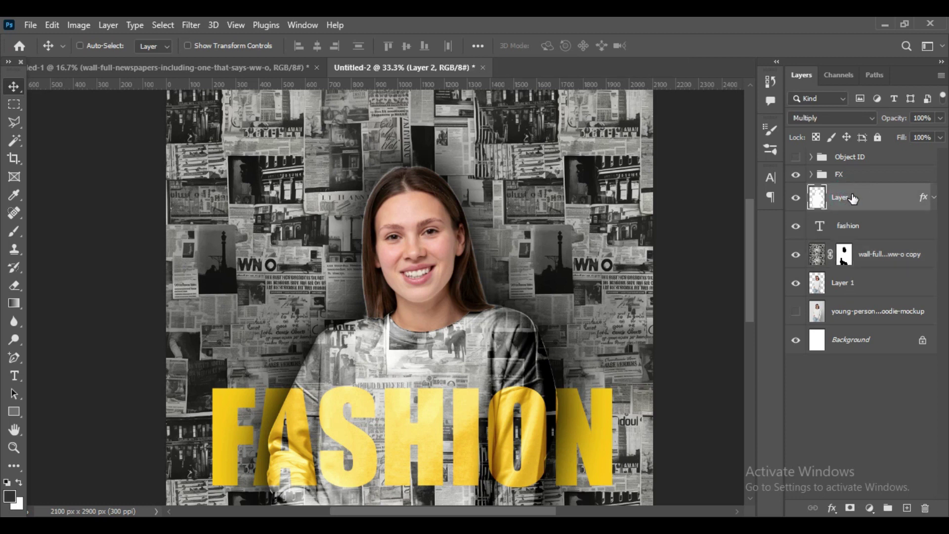
key(ctrl+t)
drag(559, 162, 558, 170)
key(ctrl+z)
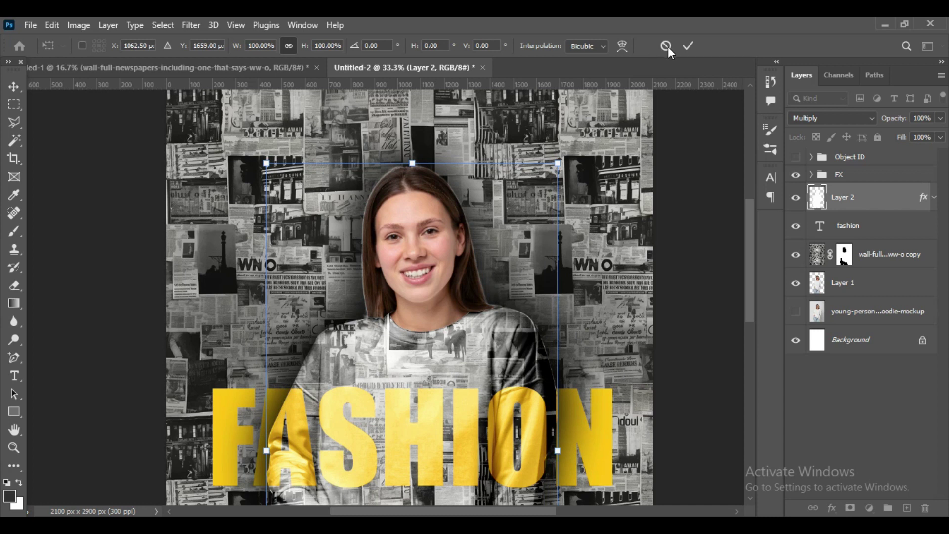
click(667, 46)
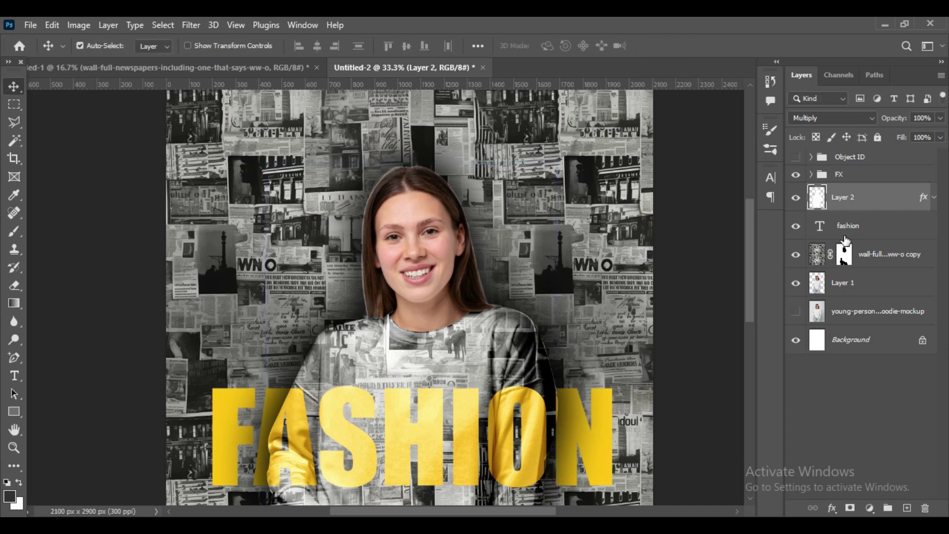
Examine the silhouette glow layer's effects and the light fringe around the woman's head and hair.
click(933, 197)
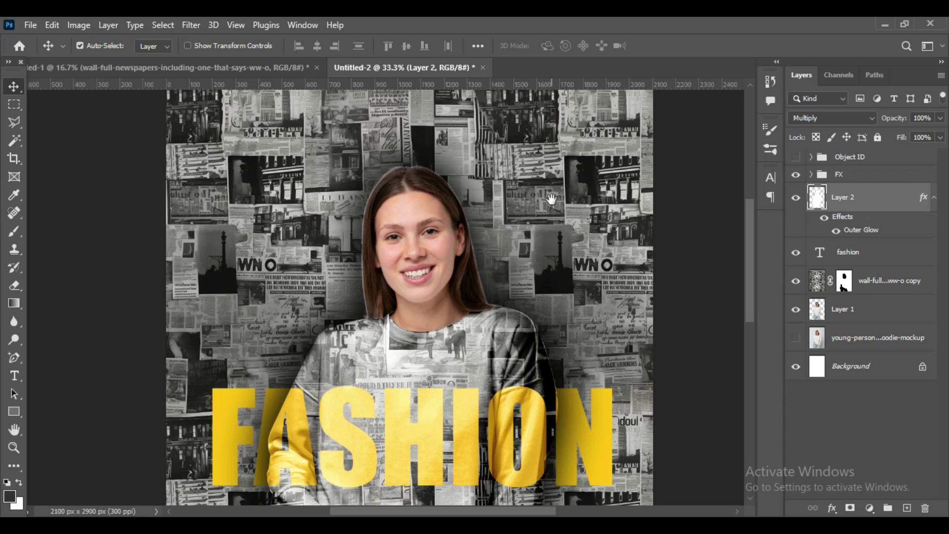
drag(551, 202, 556, 229)
mouse_move(567, 335)
mouse_down()
mouse_move(575, 233)
mouse_move(584, 332)
mouse_up()
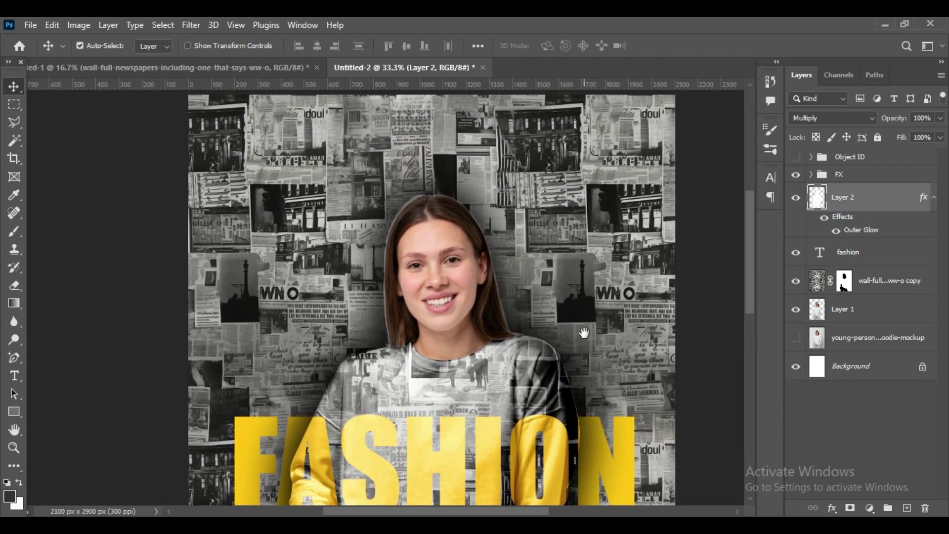
click(825, 195)
key(ctrl+plus)
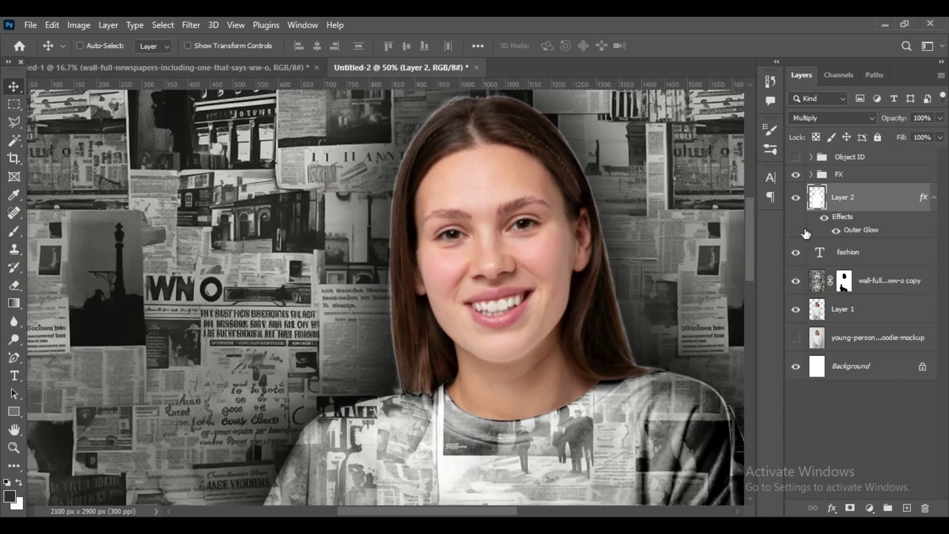
drag(484, 238, 516, 306)
mouse_move(487, 256)
mouse_down()
mouse_move(490, 276)
mouse_move(500, 258)
mouse_up()
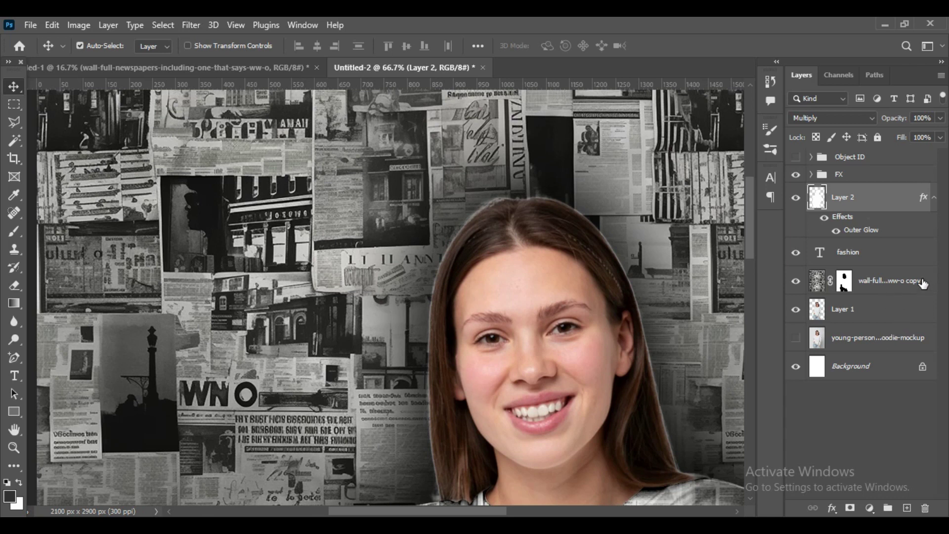
click(935, 197)
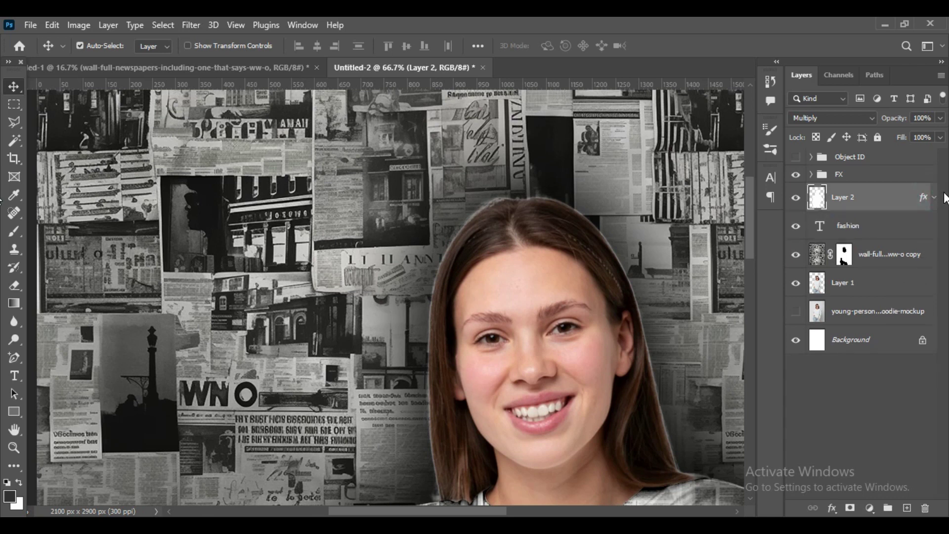
Try to soften Layer 2's silhouette edge beside the woman's hair with the Blur tool at 100% strength.
click(820, 197)
click(14, 322)
click(505, 194)
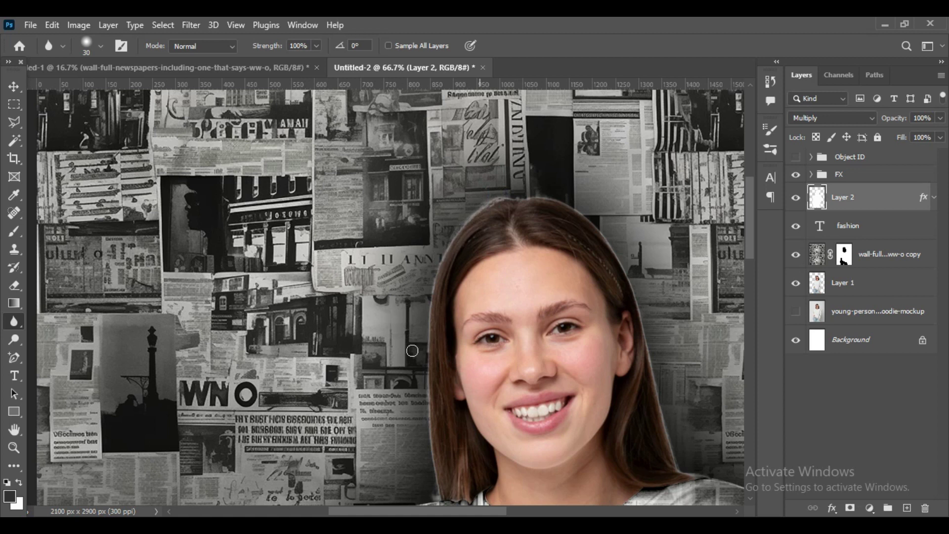
drag(425, 311, 425, 383)
click(503, 202)
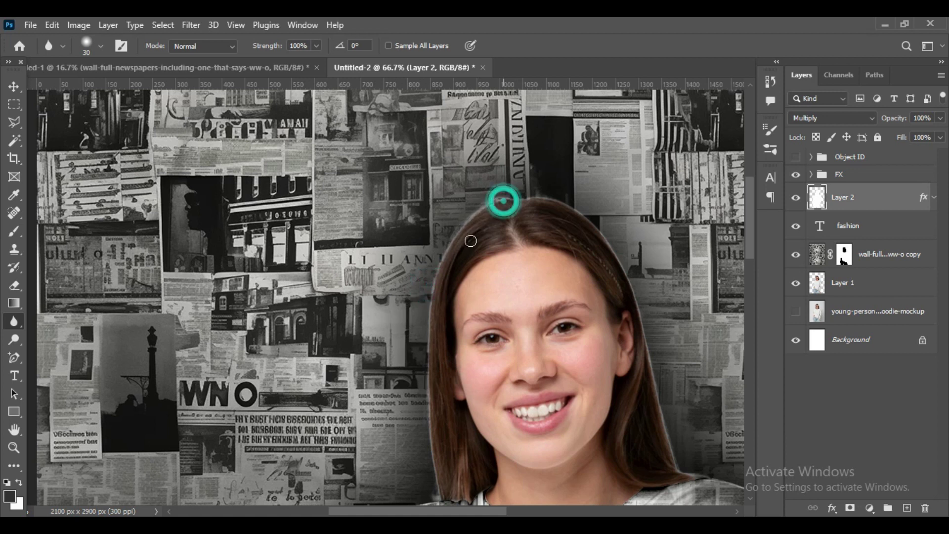
Smudge Layer 2's edge around the woman's head and hair with a 45 px Smudge brush at 50% strength.
click(19, 321)
click(61, 347)
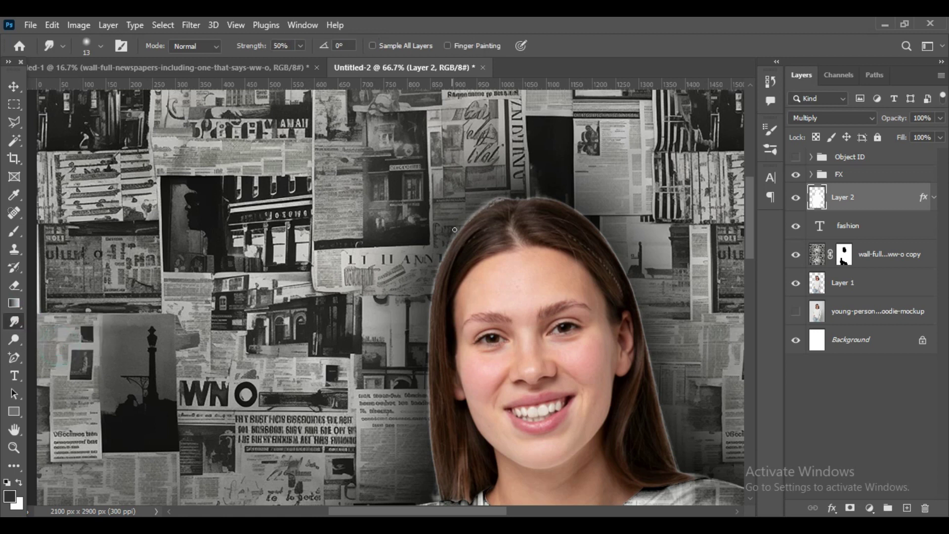
key(bracketright)
key(bracketright)
click(498, 195)
mouse_move(498, 195)
mouse_down()
mouse_move(506, 203)
mouse_move(483, 206)
mouse_move(480, 224)
mouse_move(467, 217)
mouse_move(454, 244)
mouse_move(458, 221)
mouse_move(434, 284)
mouse_move(435, 306)
mouse_move(429, 292)
mouse_move(432, 321)
mouse_move(426, 282)
mouse_move(429, 371)
mouse_up()
mouse_move(429, 333)
mouse_down()
mouse_move(430, 402)
mouse_move(422, 403)
mouse_move(443, 503)
mouse_up()
drag(430, 456, 430, 434)
mouse_move(535, 184)
mouse_down()
mouse_move(538, 200)
mouse_move(615, 241)
mouse_move(647, 327)
mouse_move(647, 379)
mouse_move(661, 393)
mouse_move(669, 449)
mouse_move(689, 477)
mouse_move(717, 475)
mouse_up()
Smudge Layer 2's edge along the shoulder and upper sleeve on the side of the letter N.
key(space)
mouse_move(687, 432)
mouse_down()
mouse_move(674, 388)
mouse_move(590, 237)
mouse_move(594, 359)
mouse_up()
drag(588, 251, 604, 312)
drag(600, 274, 640, 450)
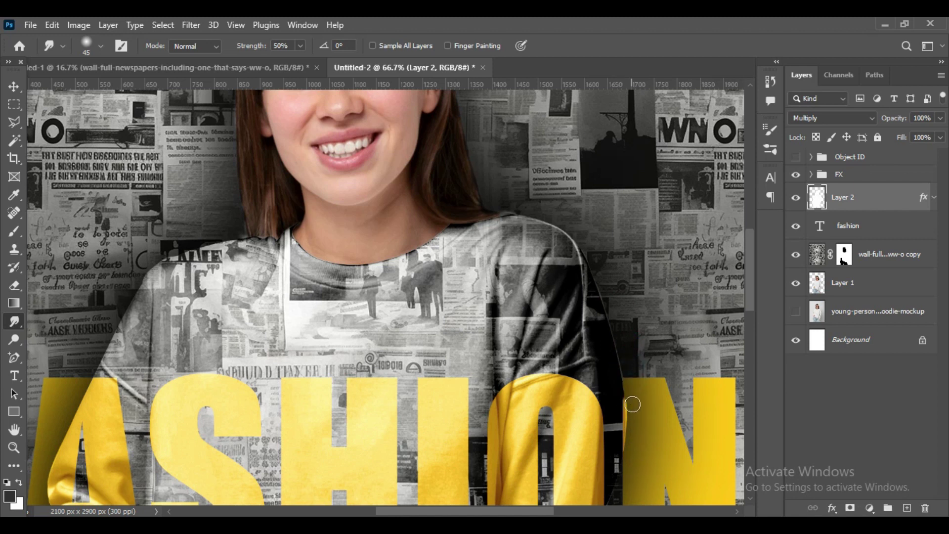
mouse_move(631, 401)
mouse_down()
mouse_move(624, 463)
mouse_move(650, 310)
mouse_move(654, 327)
mouse_up()
drag(621, 421, 660, 365)
drag(640, 243, 631, 247)
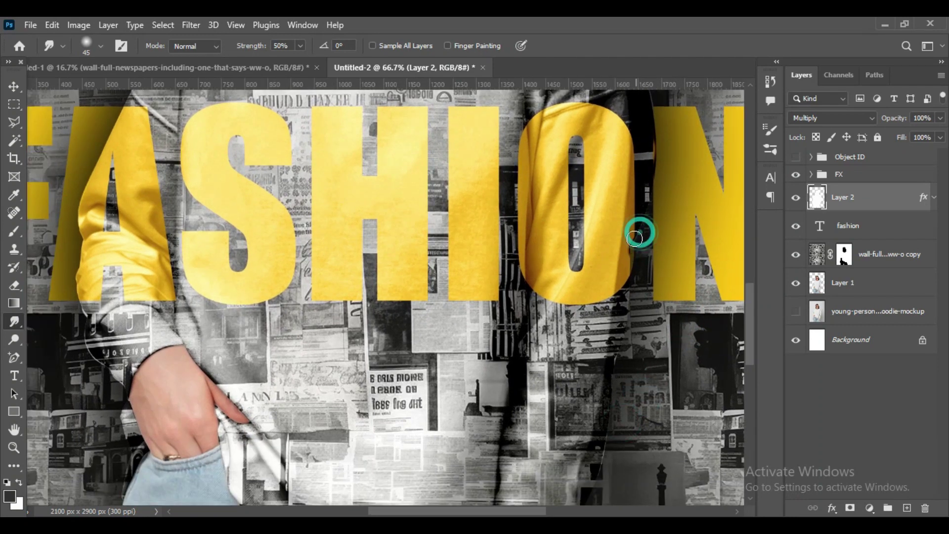
drag(674, 173, 651, 267)
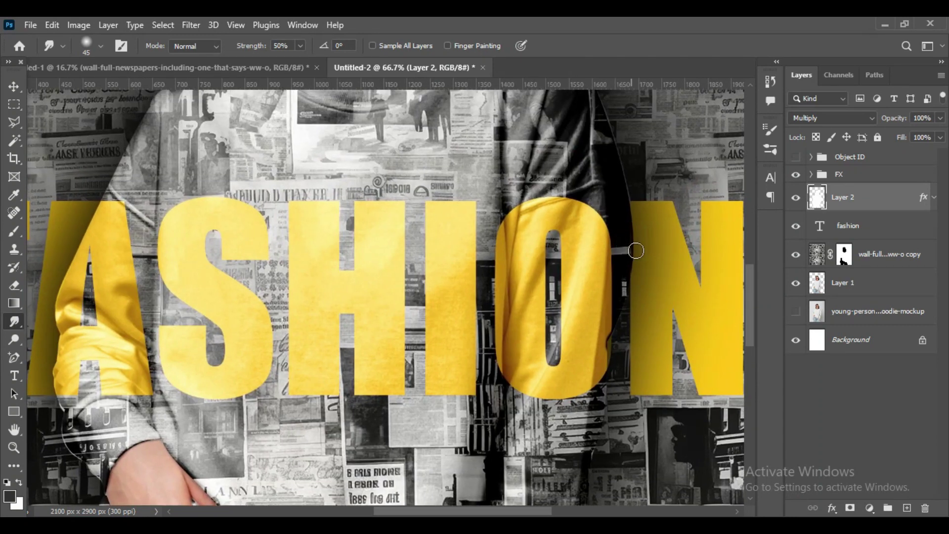
Smudge Layer 2's edge down the sleeve beside the letter N and around the cuff above the pocketed hand.
drag(642, 434, 666, 269)
drag(652, 415, 702, 441)
drag(264, 360, 388, 412)
mouse_move(267, 367)
mouse_down()
mouse_move(276, 365)
mouse_move(262, 317)
mouse_up()
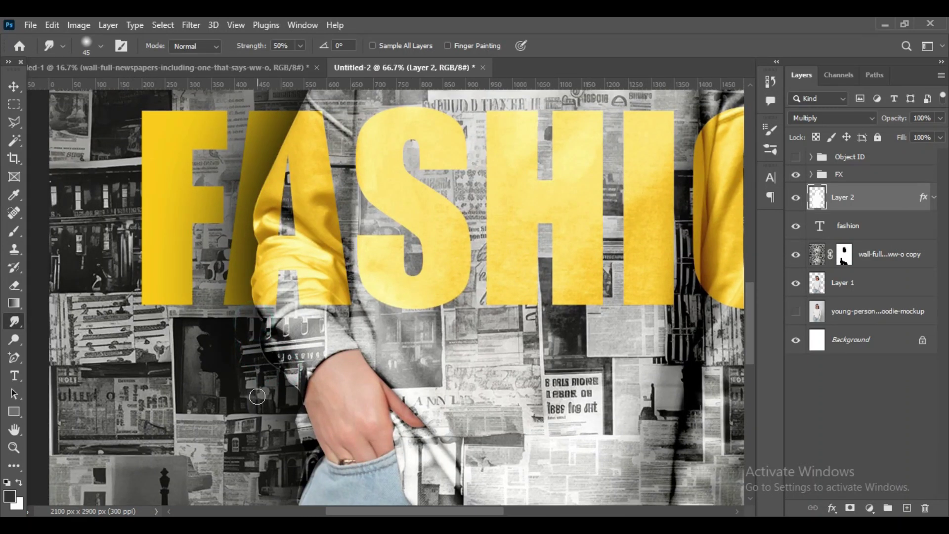
Check the silhouette edges along the shoulder, jeans, hands and sleeves, and then across the whole poster.
drag(301, 210, 305, 417)
drag(374, 245, 363, 319)
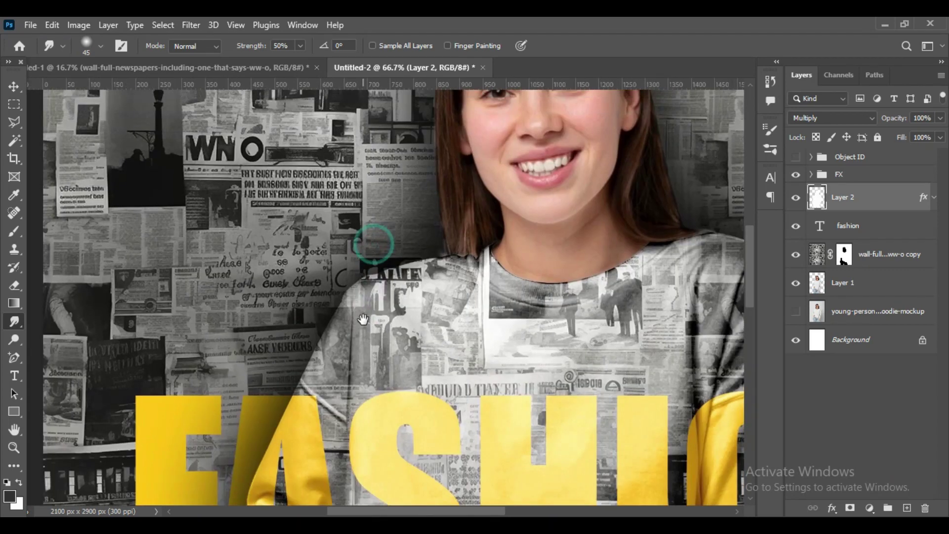
drag(405, 494, 365, 387)
scroll(365, 386, down, 8)
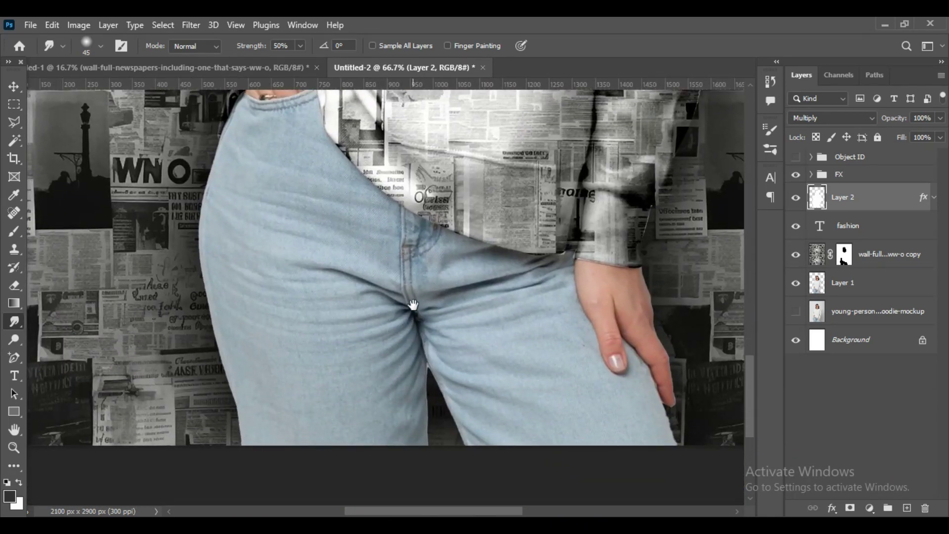
scroll(413, 305, right, 3)
scroll(349, 392, up, 2)
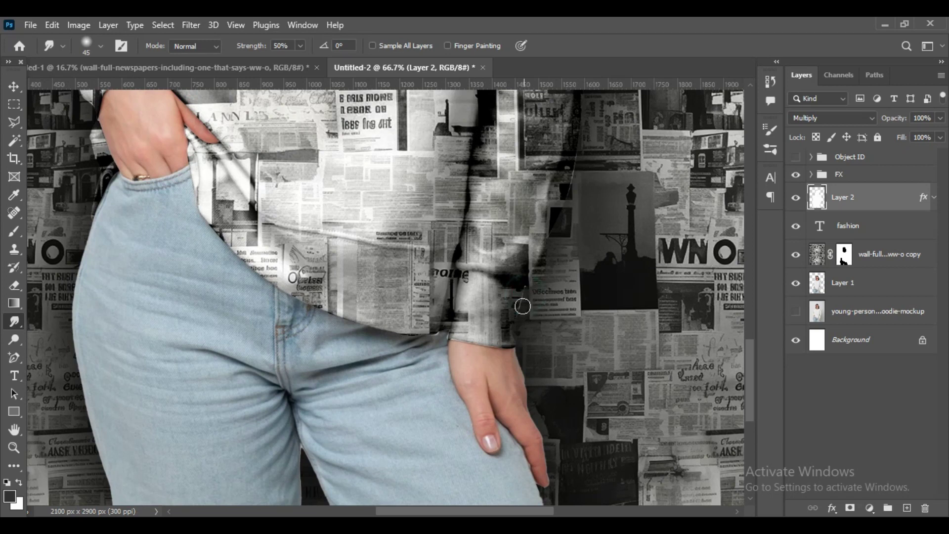
scroll(586, 341, up, 3)
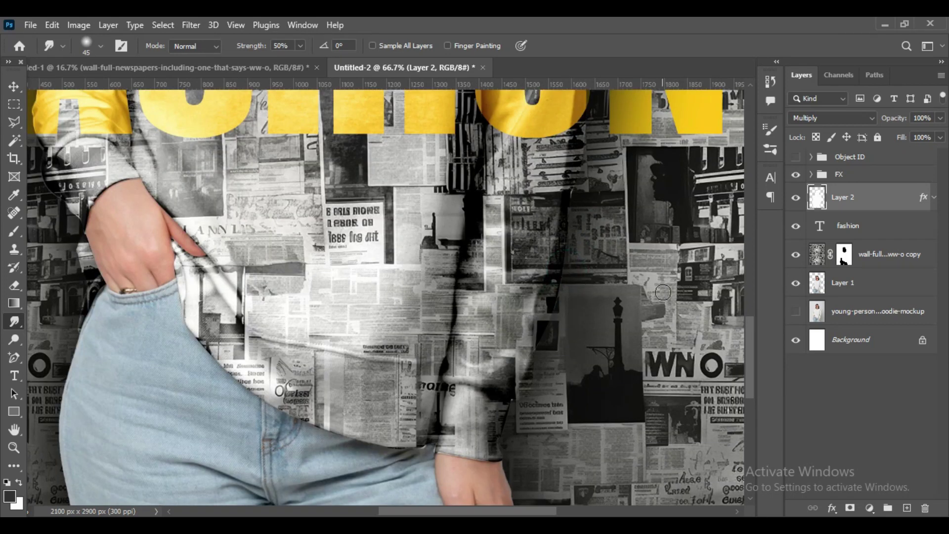
key(ctrl+0)
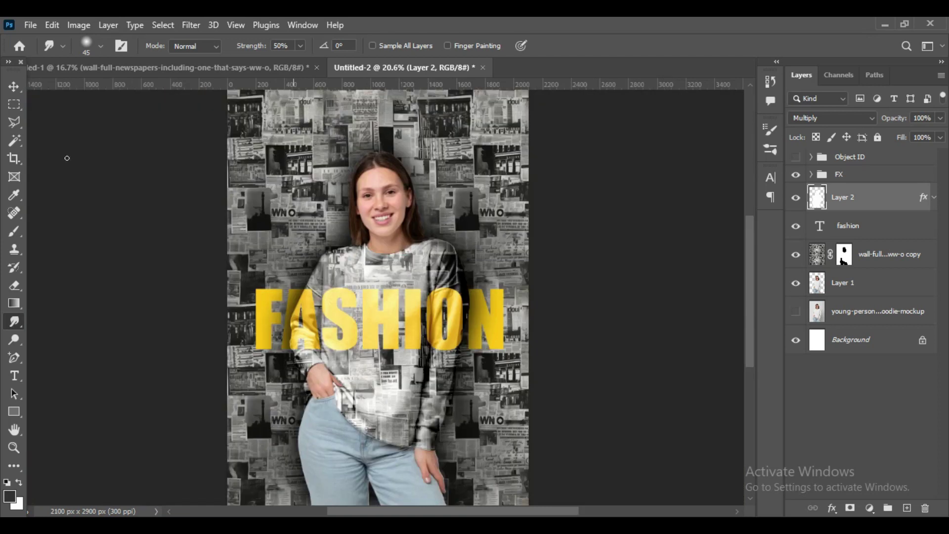
Add the title MAGAZINE across the top of the poster in Impact Regular, 92.35 pt, colored white (ffffff).
click(14, 86)
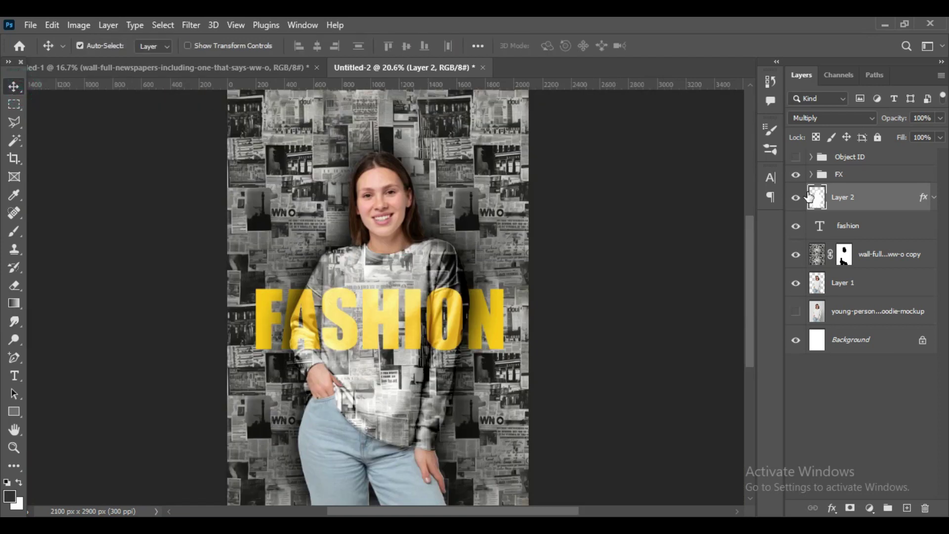
click(15, 375)
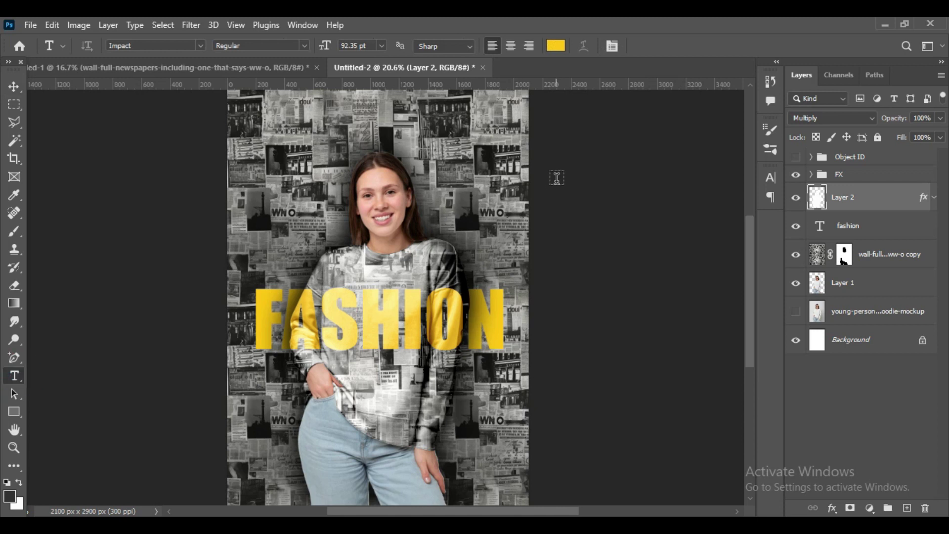
click(268, 132)
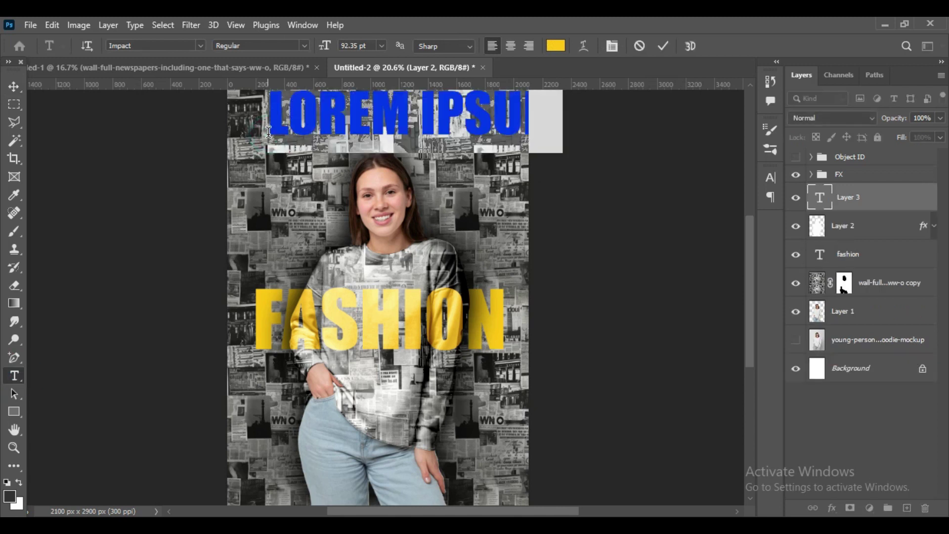
click(556, 46)
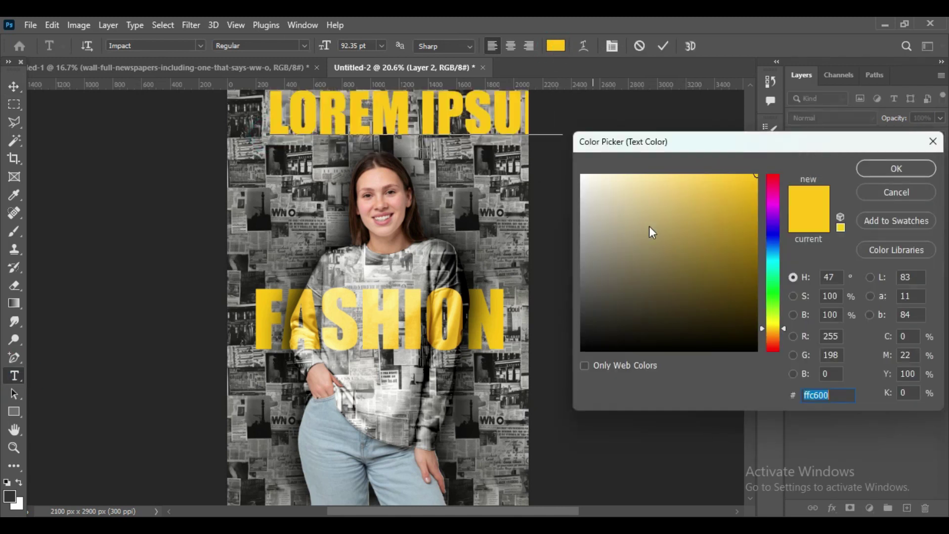
text(ffffff)
click(885, 169)
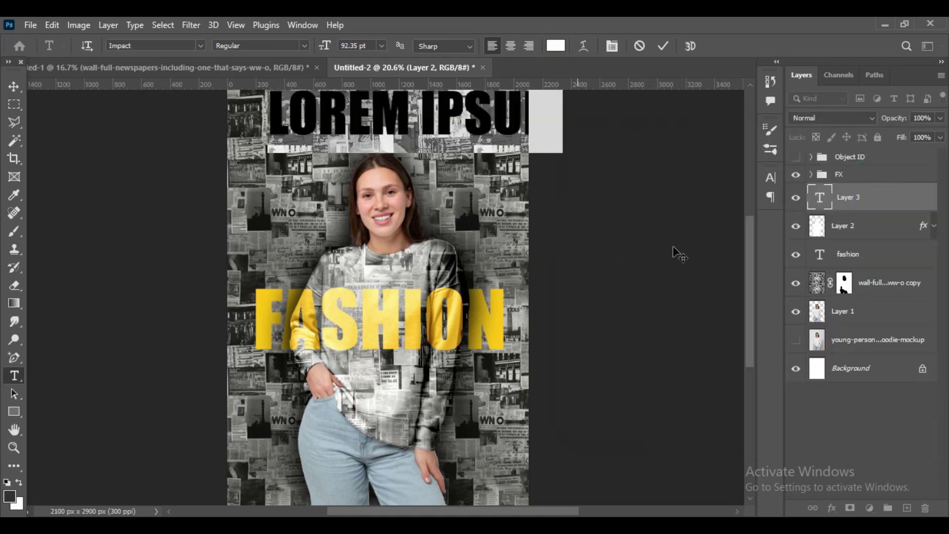
text(MA)
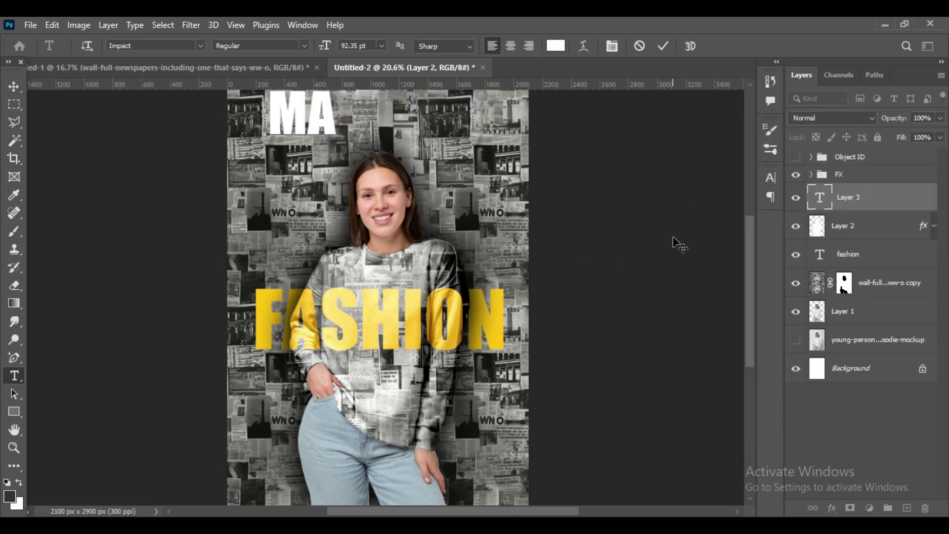
text(GAZINE)
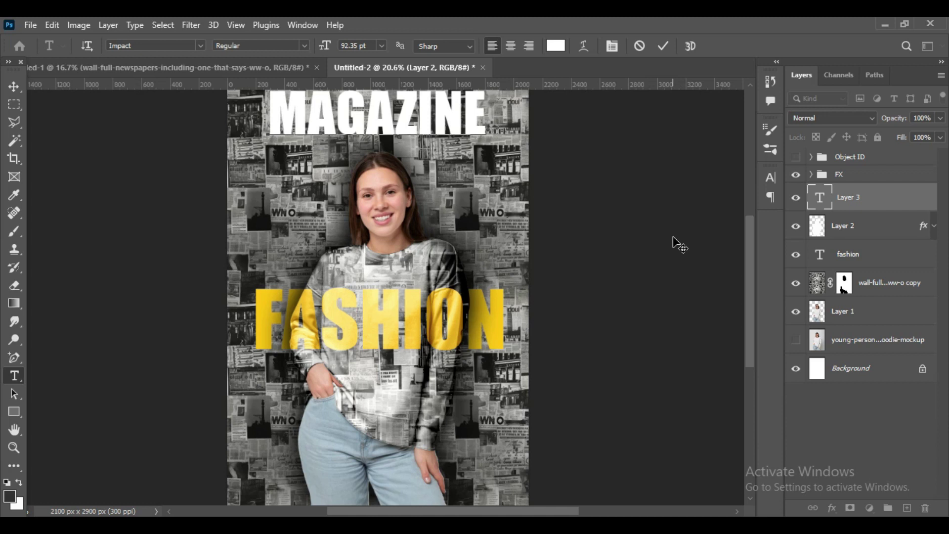
click(664, 45)
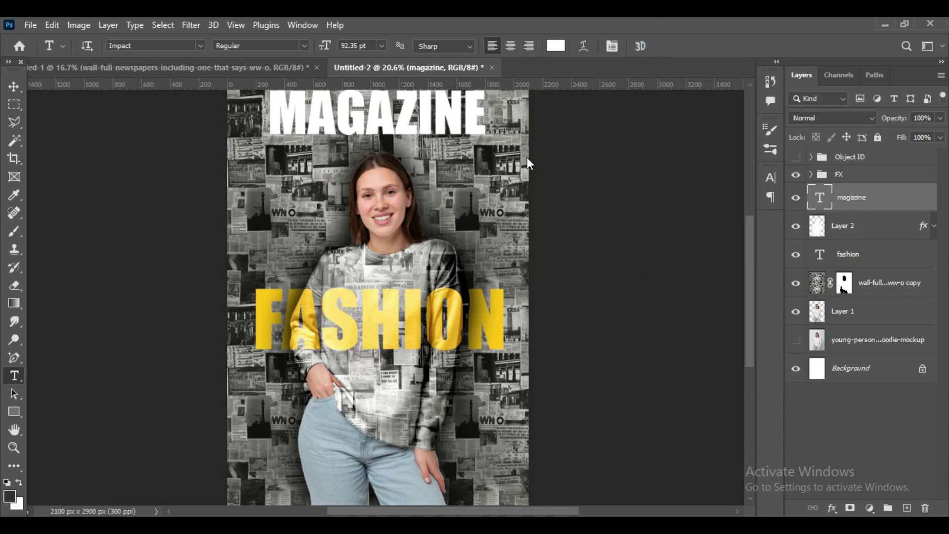
Enlarge the MAGAZINE title to nearly the poster's full width and place it just above the woman's face.
click(14, 87)
key(ctrl+t)
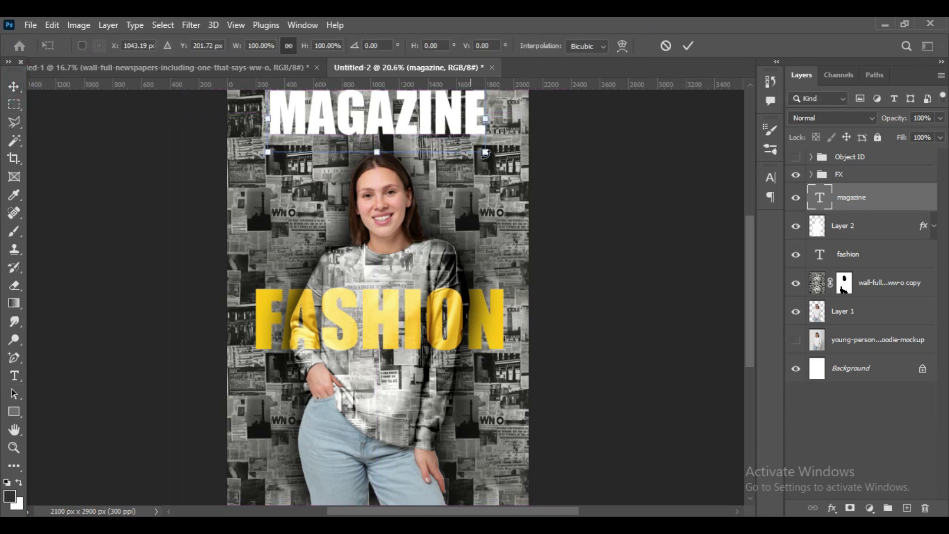
drag(486, 154, 523, 171)
drag(485, 122, 464, 155)
drag(505, 189, 515, 192)
drag(243, 193, 240, 198)
drag(512, 192, 520, 196)
click(689, 45)
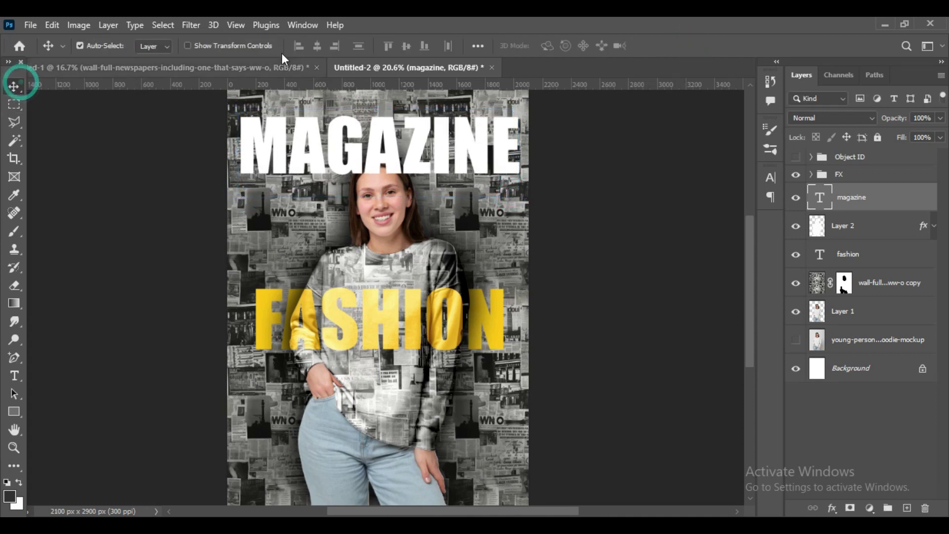
Center the MAGAZINE title horizontally on the poster, aligning it to the canvas.
click(478, 46)
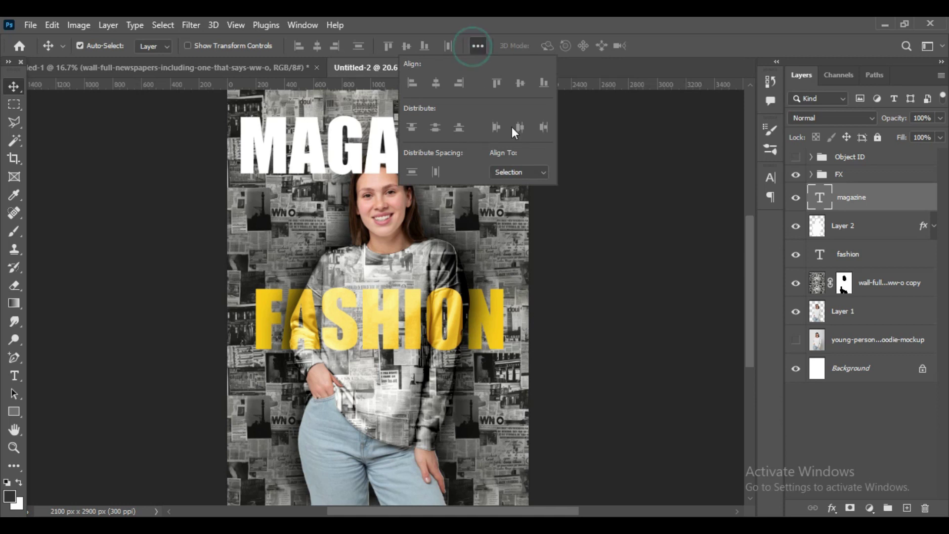
click(514, 171)
click(514, 195)
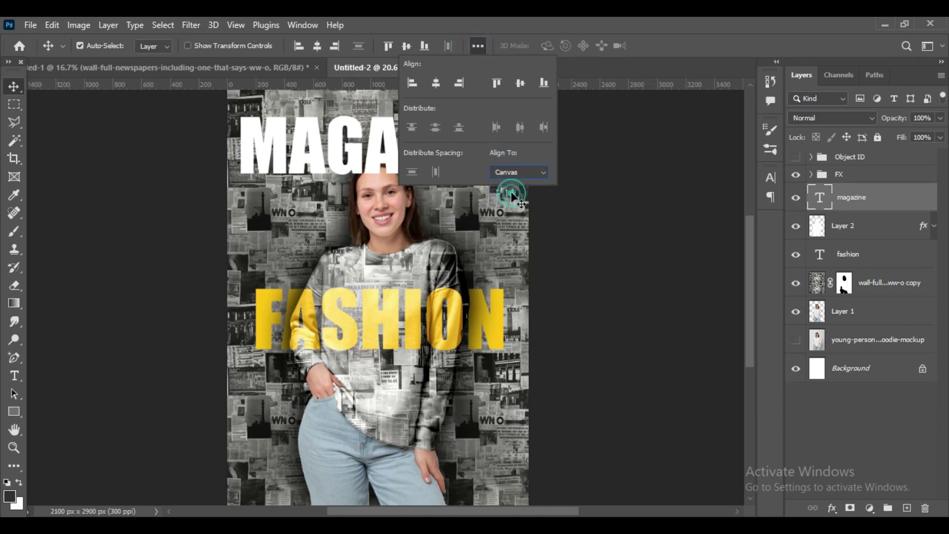
click(436, 83)
click(594, 221)
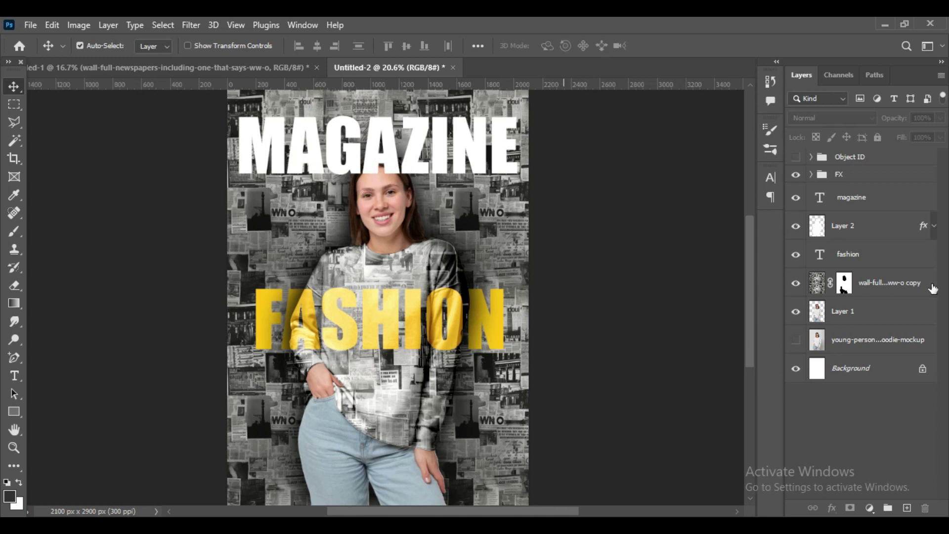
Mask the MAGAZINE title with the woman's outline from Layer 1 so that her head overlaps the letters.
click(873, 200)
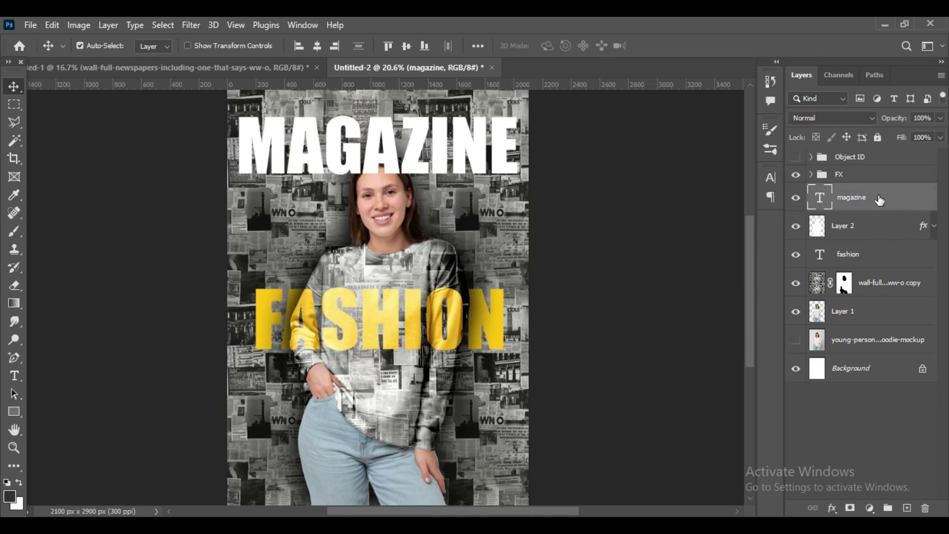
click(850, 508)
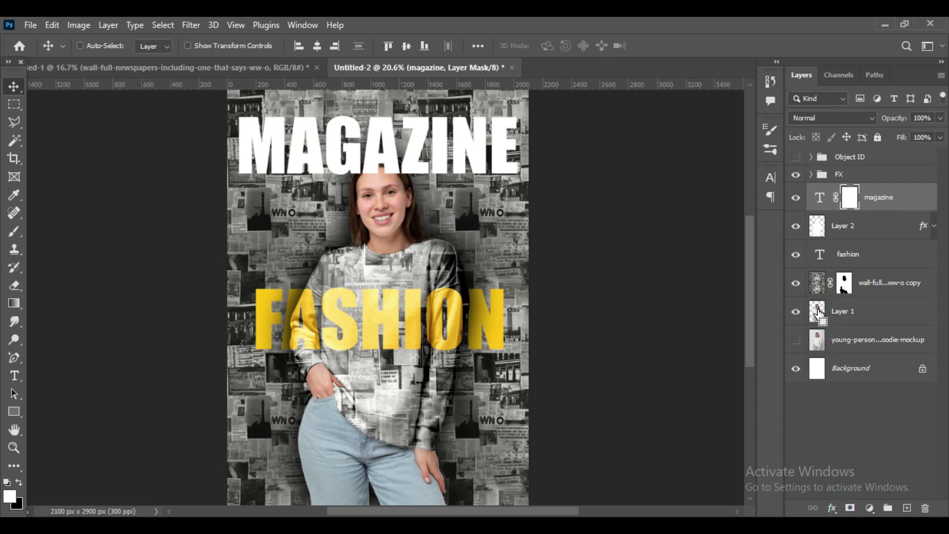
ctrl+click(818, 312)
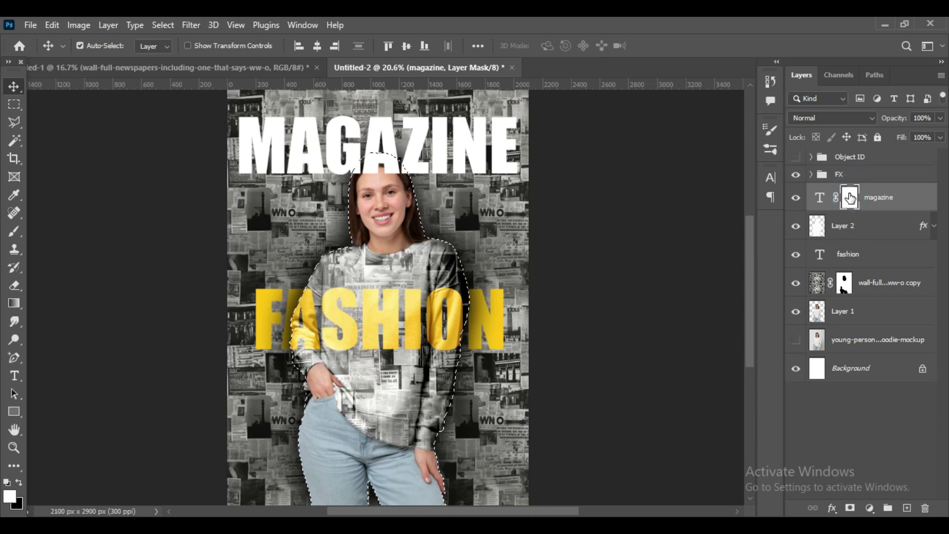
key(ctrl+BackSpace)
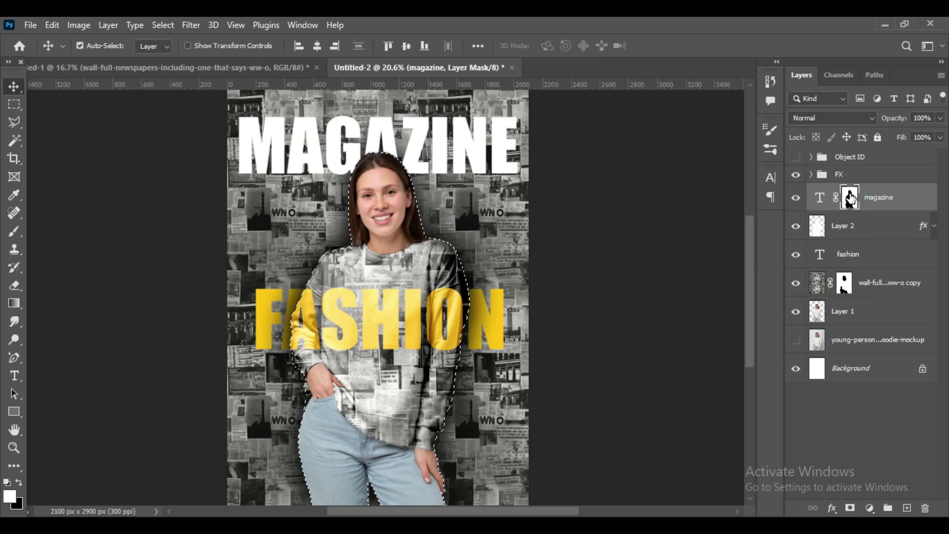
key(ctrl+d)
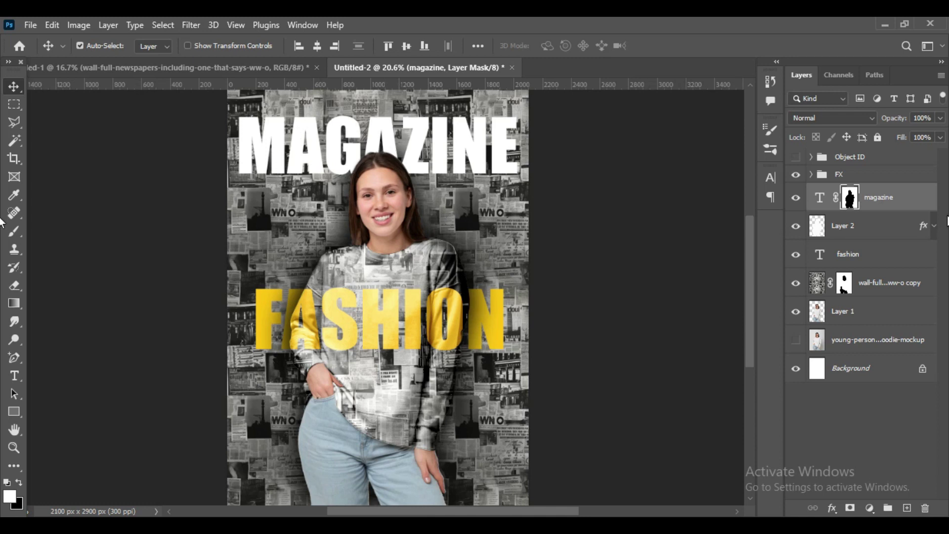
Try Layer 2 above the magazine layer in the stack, and return it beneath that layer.
click(861, 226)
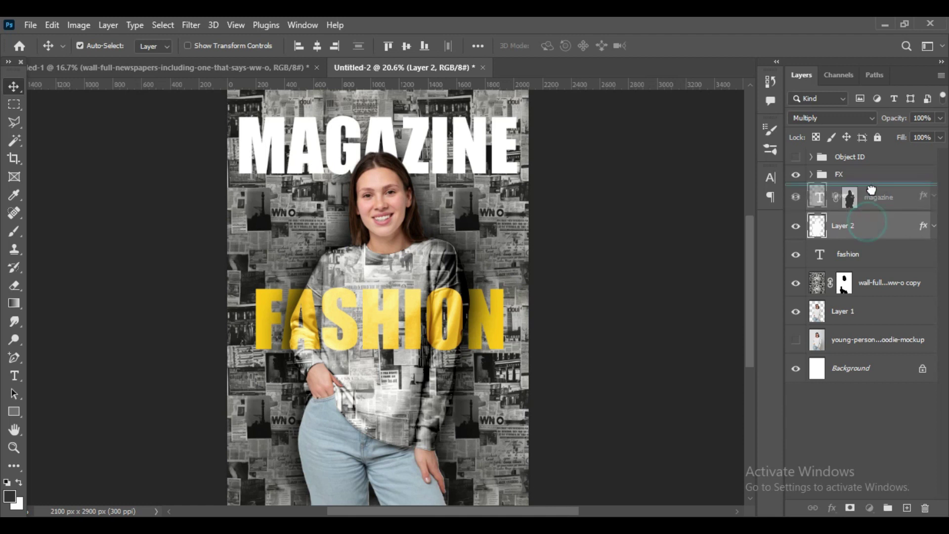
drag(871, 189, 872, 190)
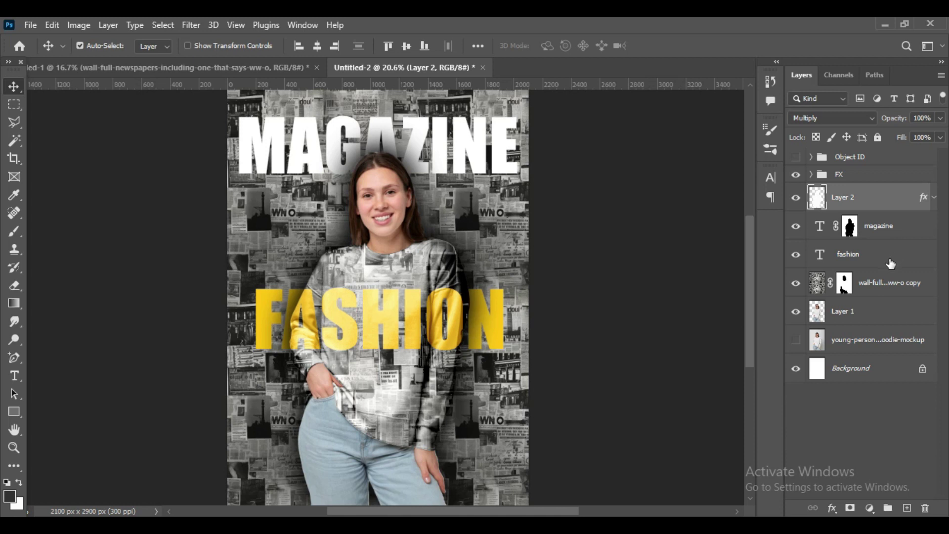
drag(853, 205, 862, 240)
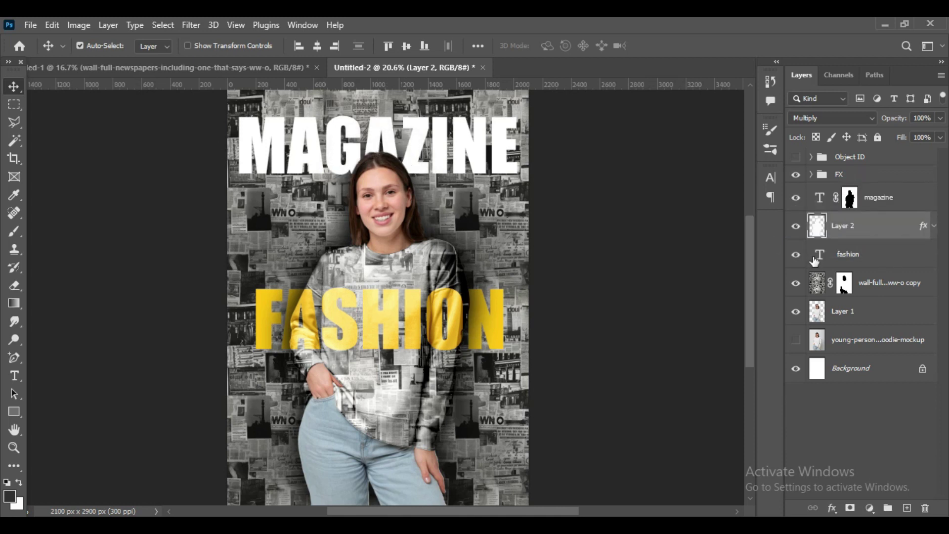
click(625, 200)
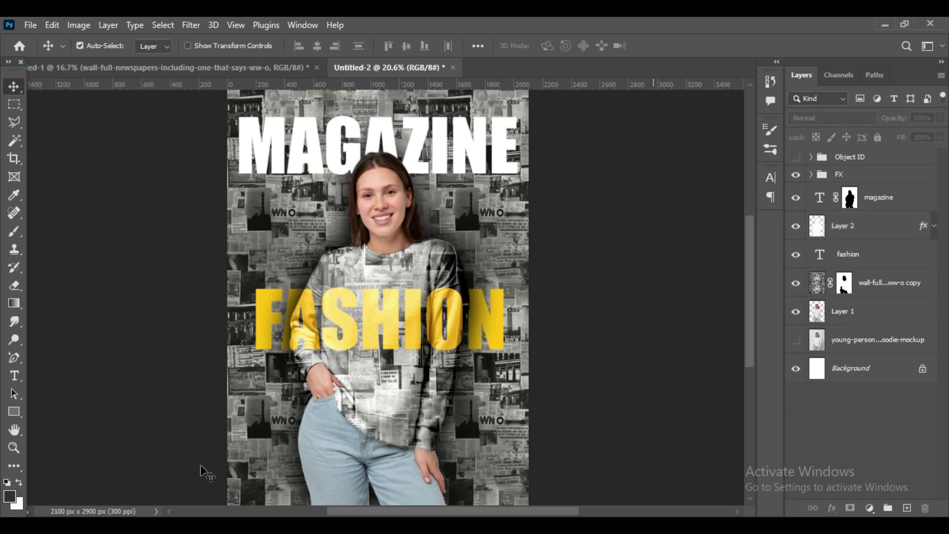
Add a lorem ipsum paragraph text box in the poster's lower-left area with a text size of 14 pt.
click(14, 376)
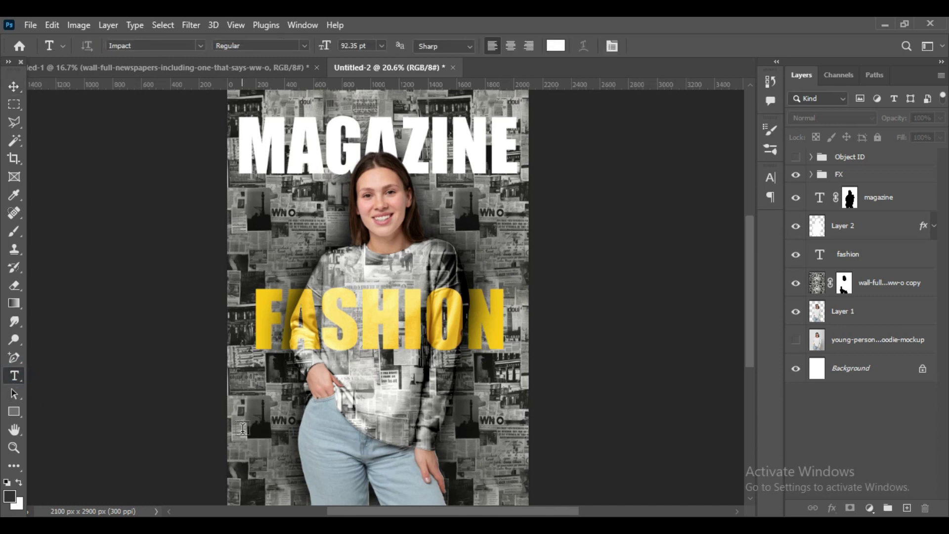
drag(238, 431, 387, 488)
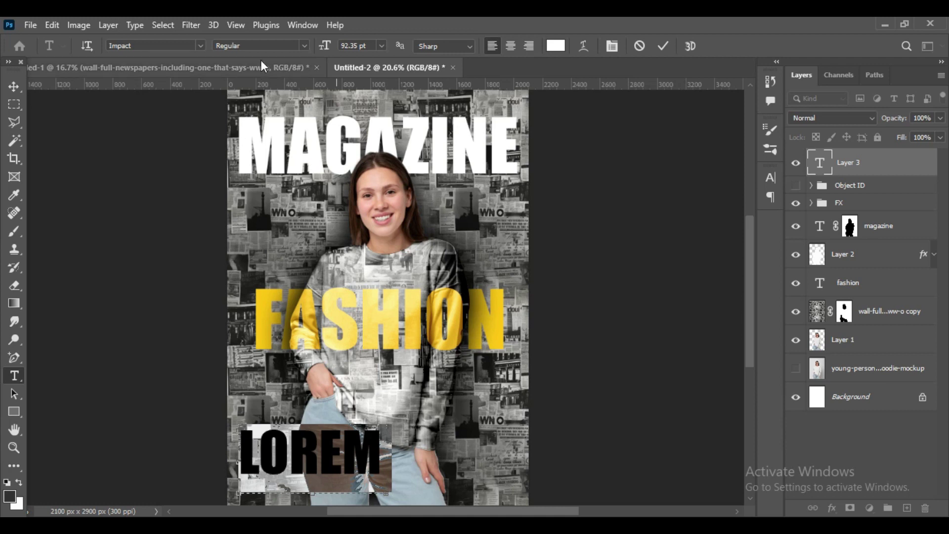
drag(324, 45, 257, 69)
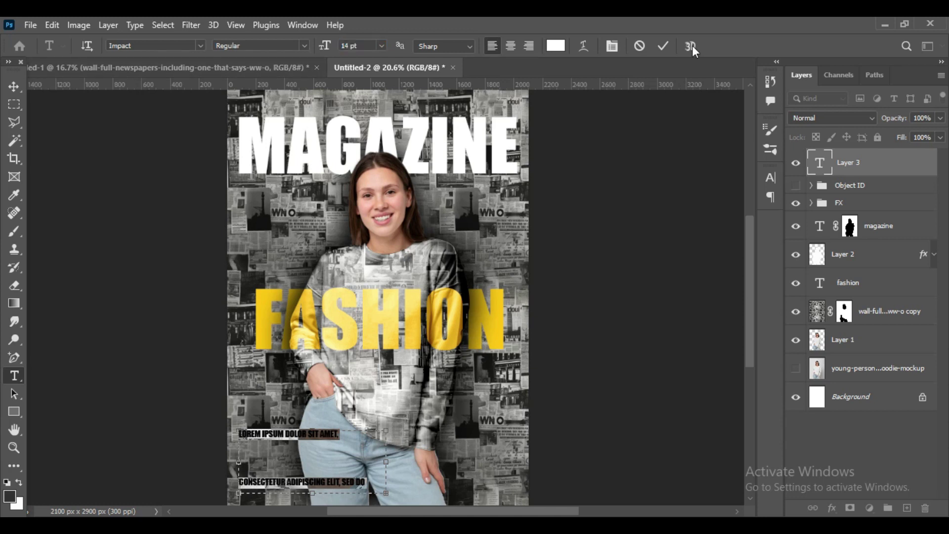
Format the lorem ipsum paragraph without all caps, with Auto leading and the Franklin Gothic Demi font.
click(771, 178)
click(657, 275)
click(658, 280)
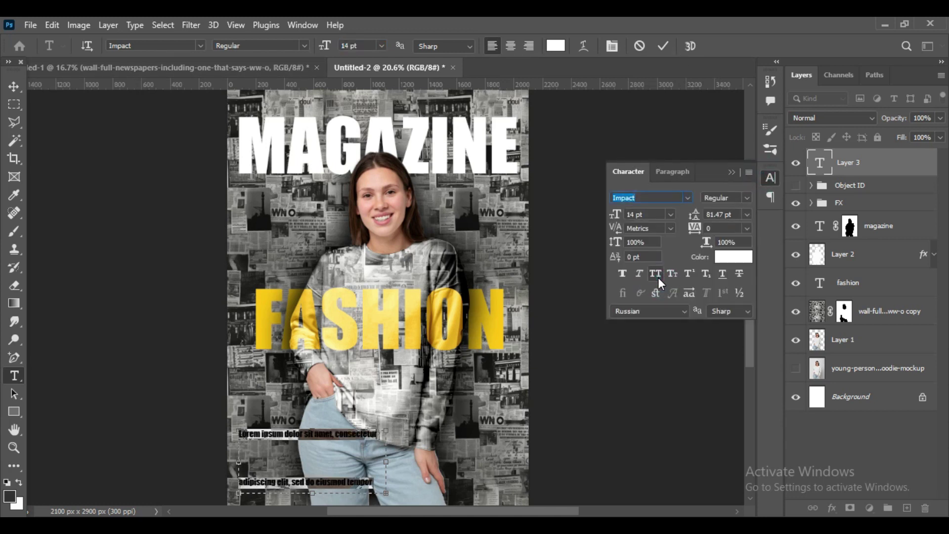
click(747, 214)
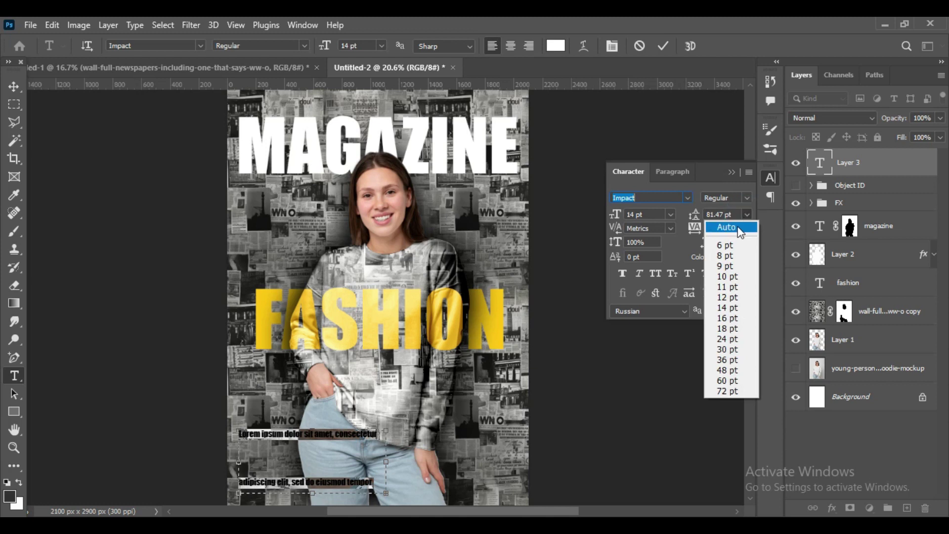
click(743, 228)
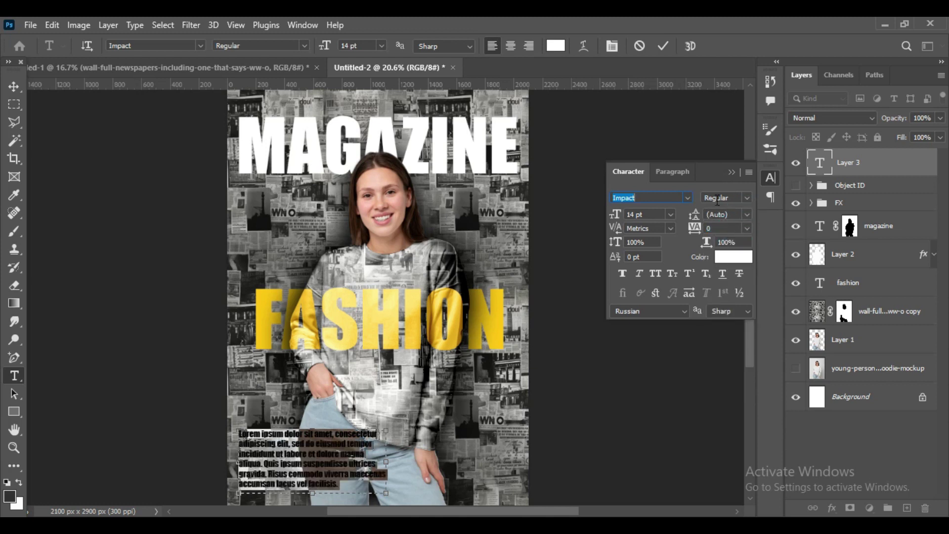
click(688, 198)
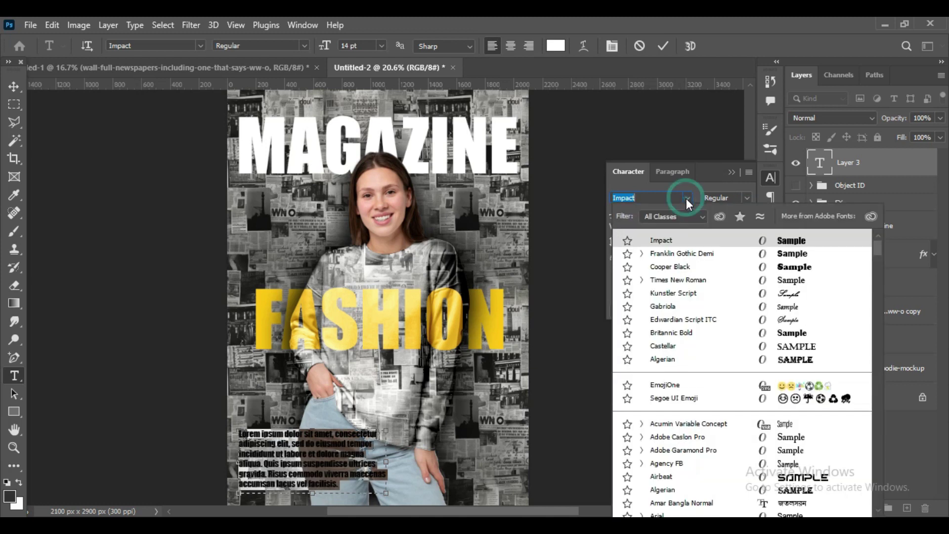
click(797, 256)
click(733, 172)
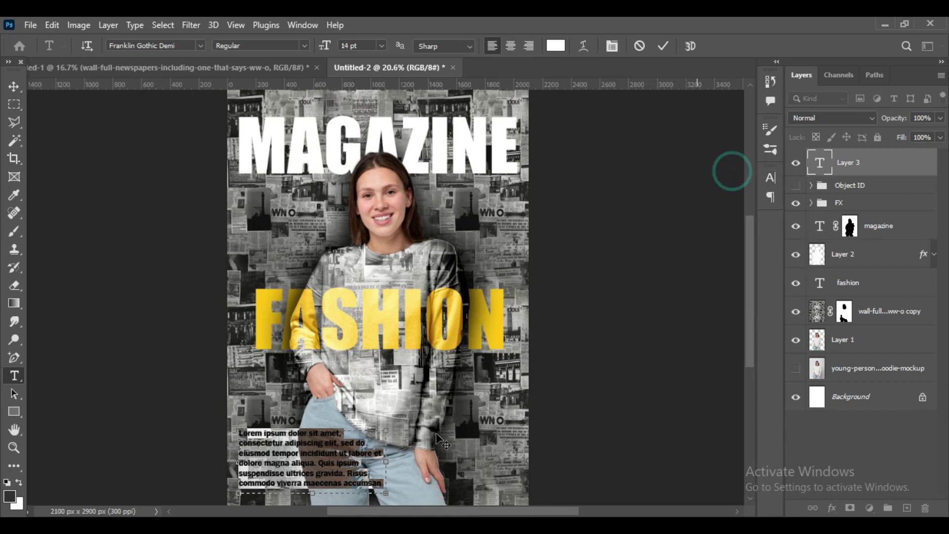
Lower the top edge of the paragraph's text box so the lorem ipsum text fills three lines.
click(294, 430)
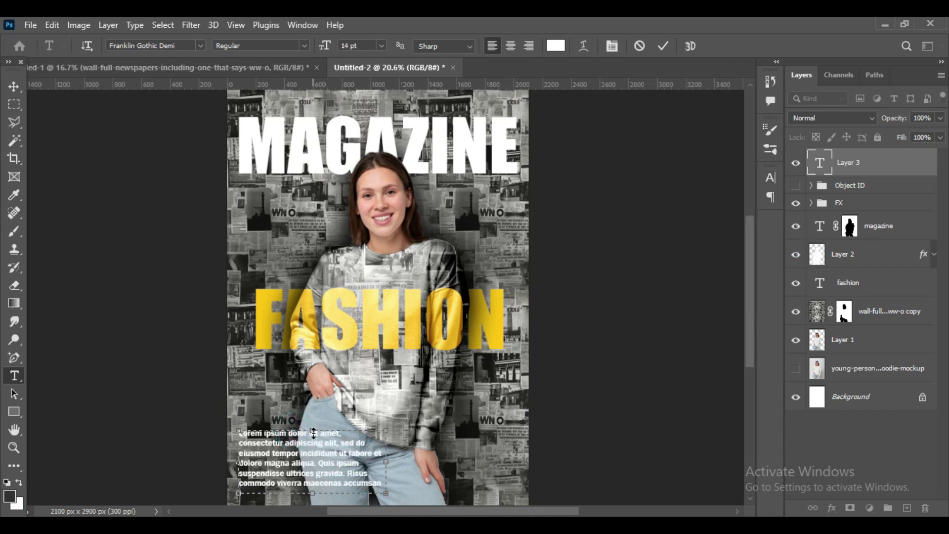
drag(313, 432, 313, 459)
drag(380, 478, 370, 477)
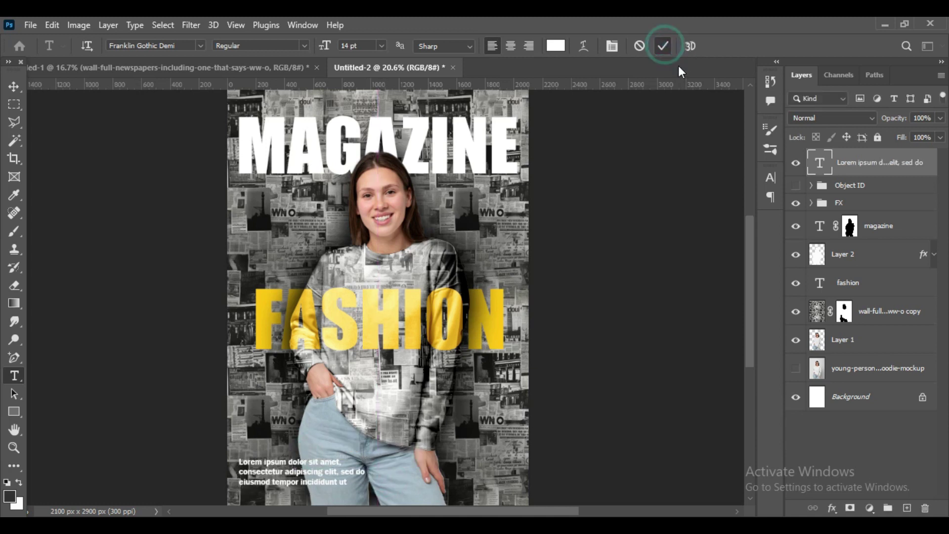
click(663, 46)
Duplicate the lorem ipsum paragraph and place the copy directly above the original.
click(20, 92)
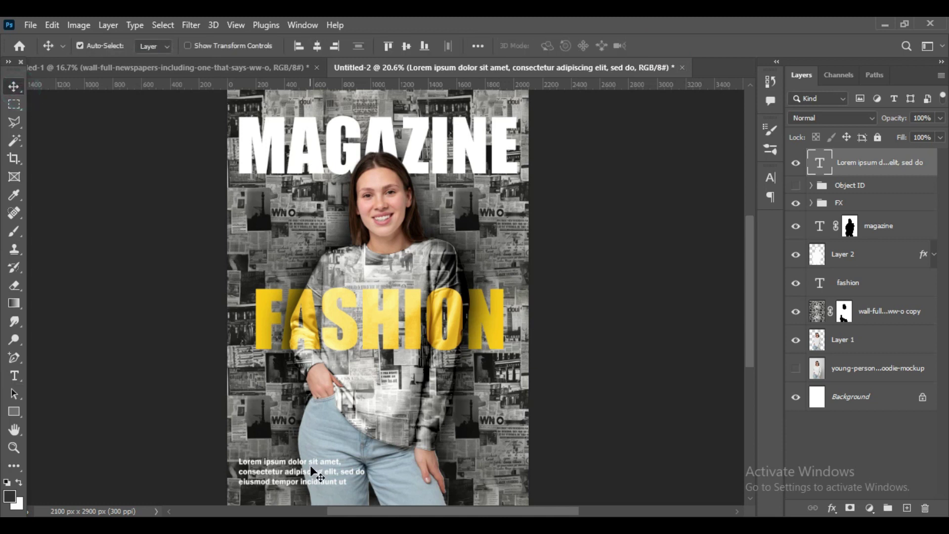
key(ctrl+j)
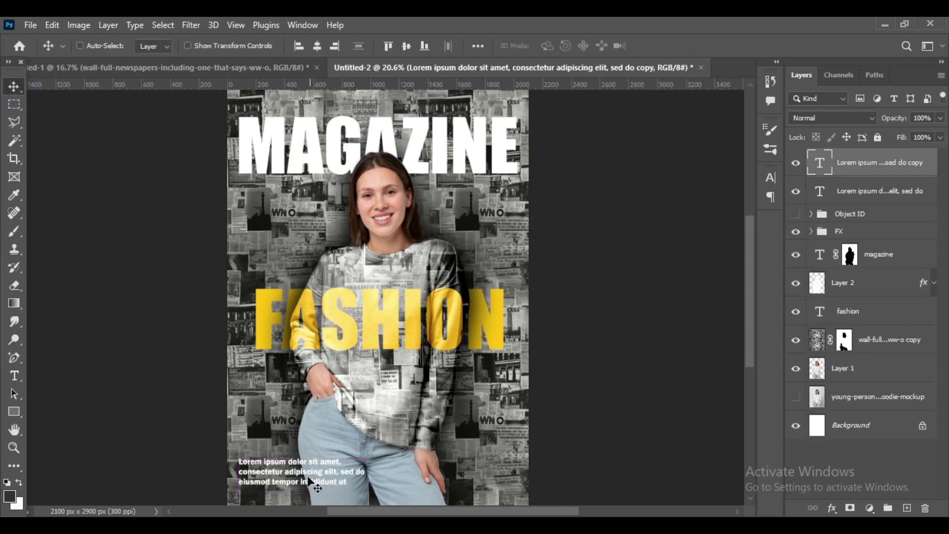
drag(302, 472, 305, 441)
Shorten the upper paragraph's text box and set its text size to 24 pt, leaving a one-line heading.
click(14, 376)
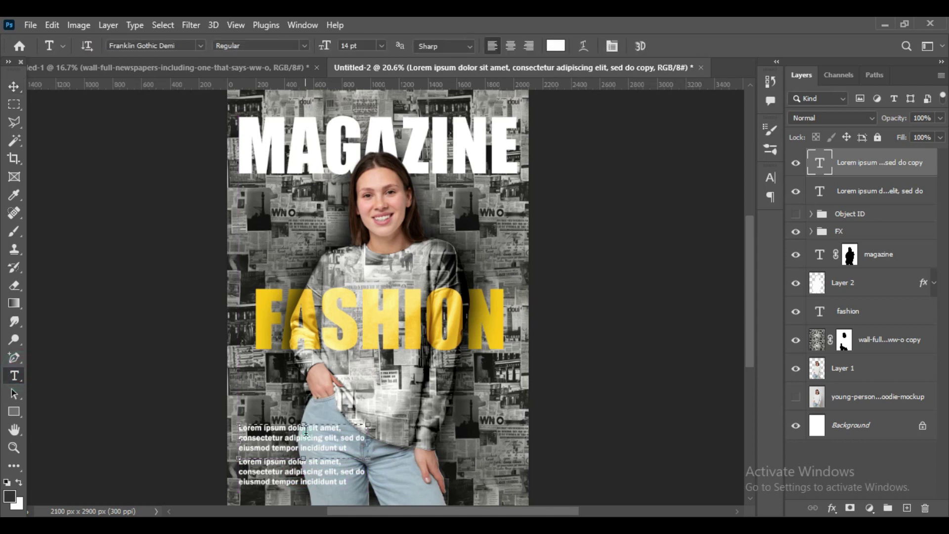
click(303, 429)
drag(304, 458, 304, 450)
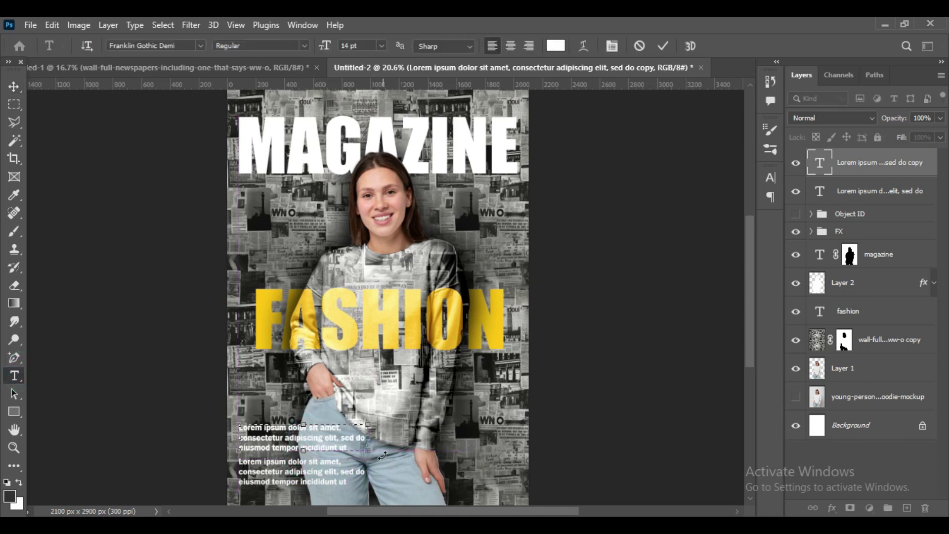
click(663, 46)
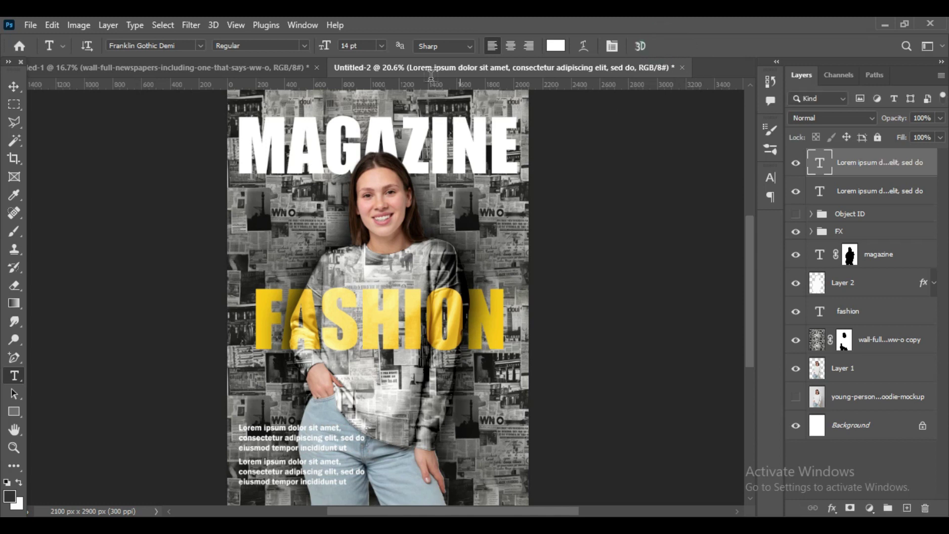
drag(324, 46, 326, 46)
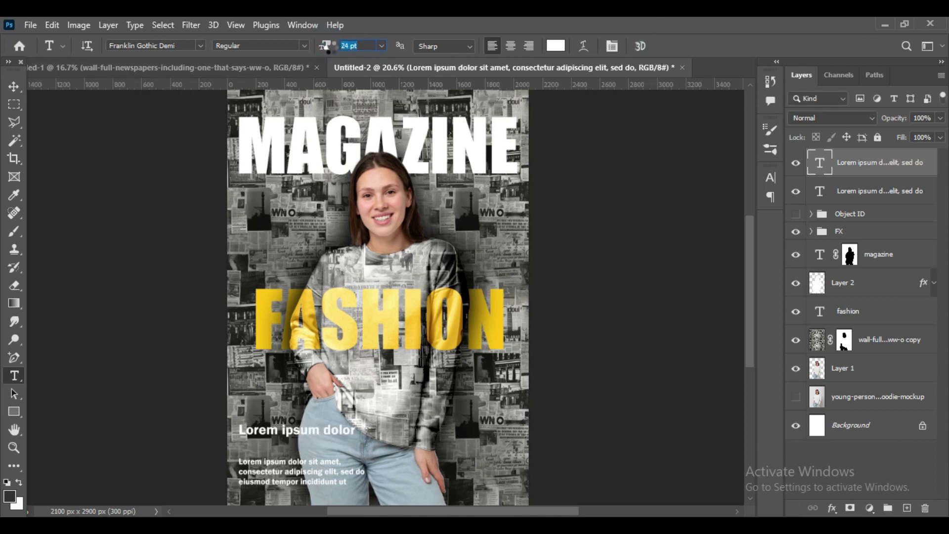
Move the Lorem ipsum dolor heading down close to the paragraph and scale it to 94.41%.
click(14, 87)
drag(314, 433, 320, 446)
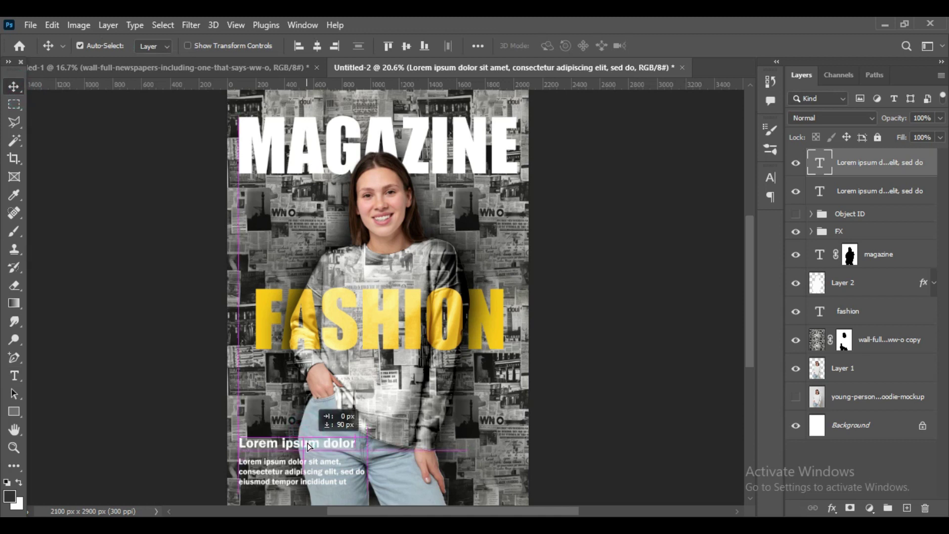
key(ctrl+t)
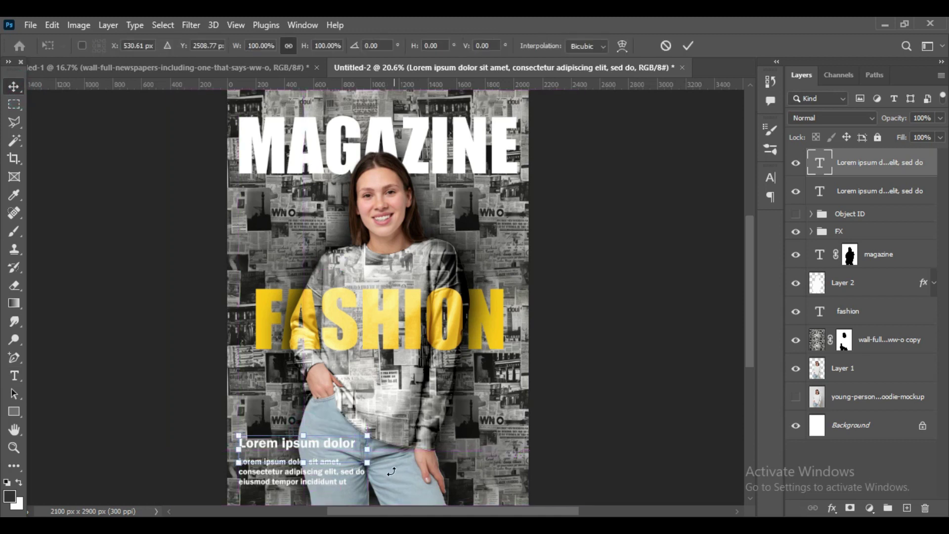
drag(371, 462, 363, 458)
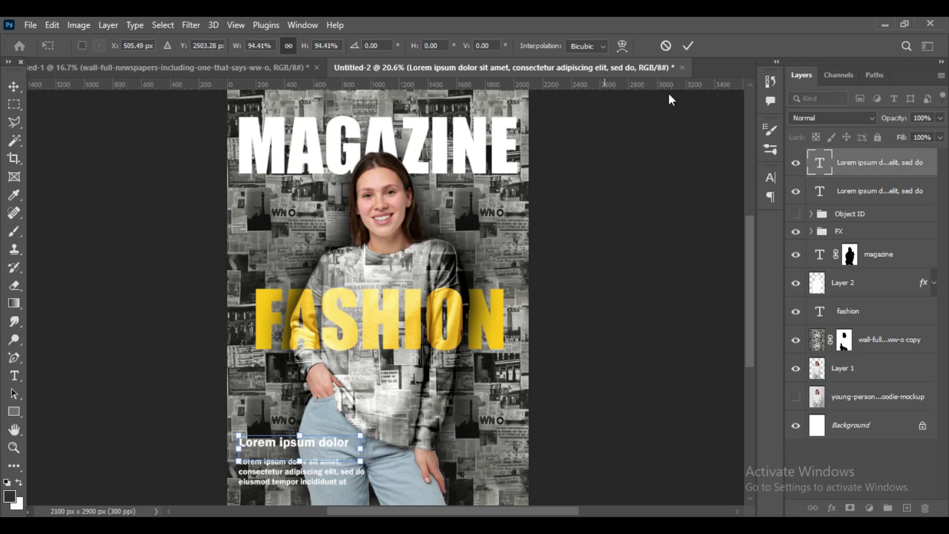
click(688, 46)
Try FASHION's yellow and black as the lower heading's text color, and return it to white.
click(771, 178)
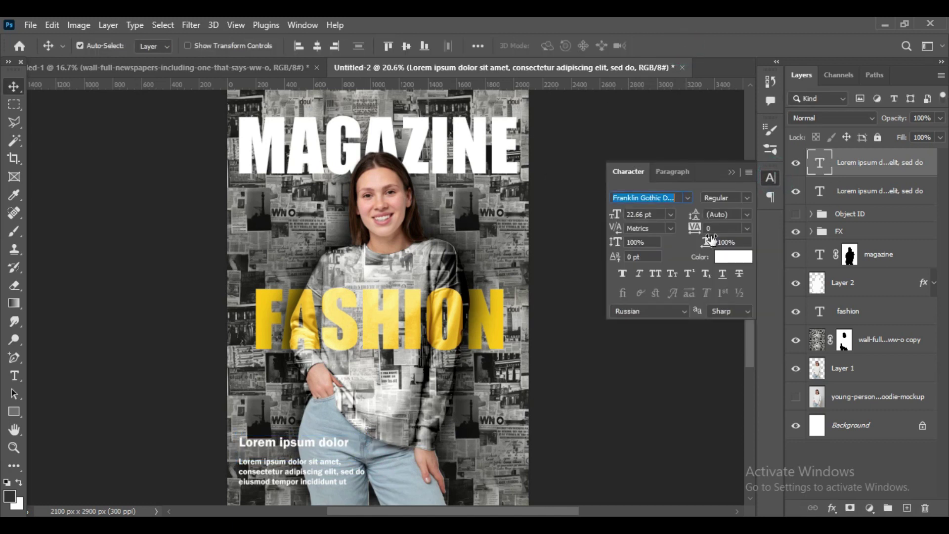
click(732, 255)
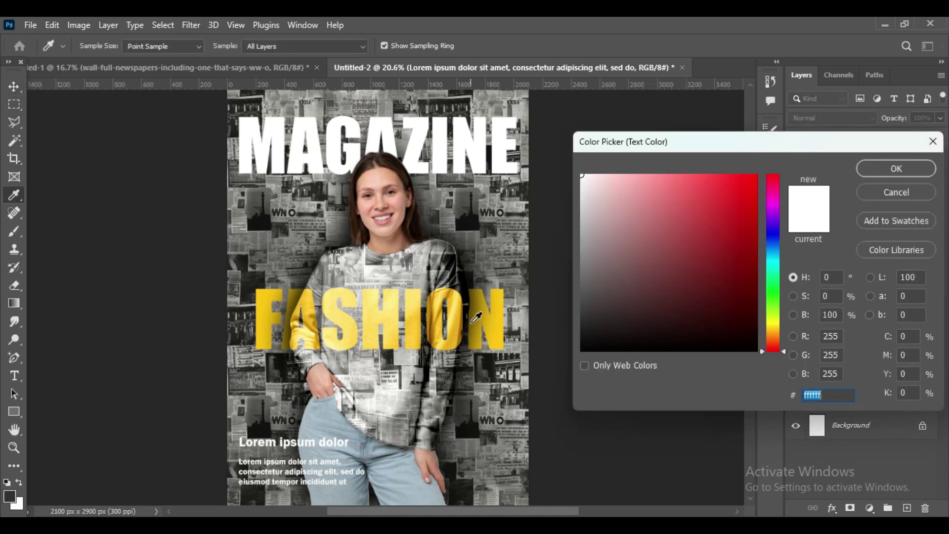
click(502, 292)
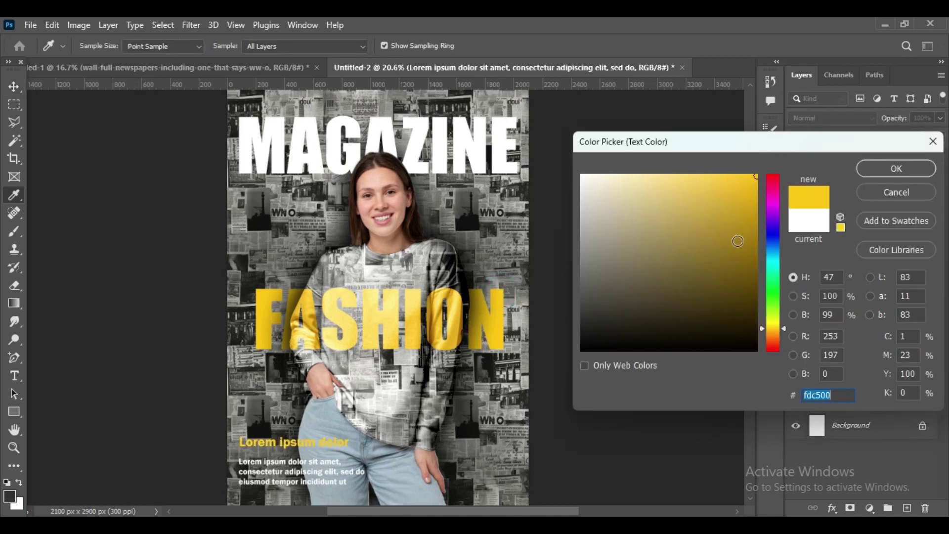
drag(683, 284, 592, 363)
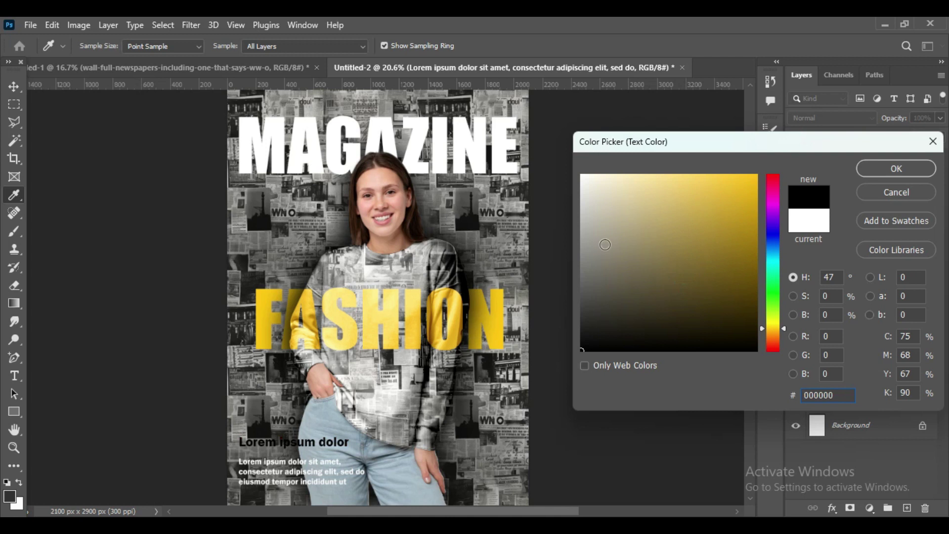
drag(622, 222, 535, 142)
click(582, 175)
click(888, 170)
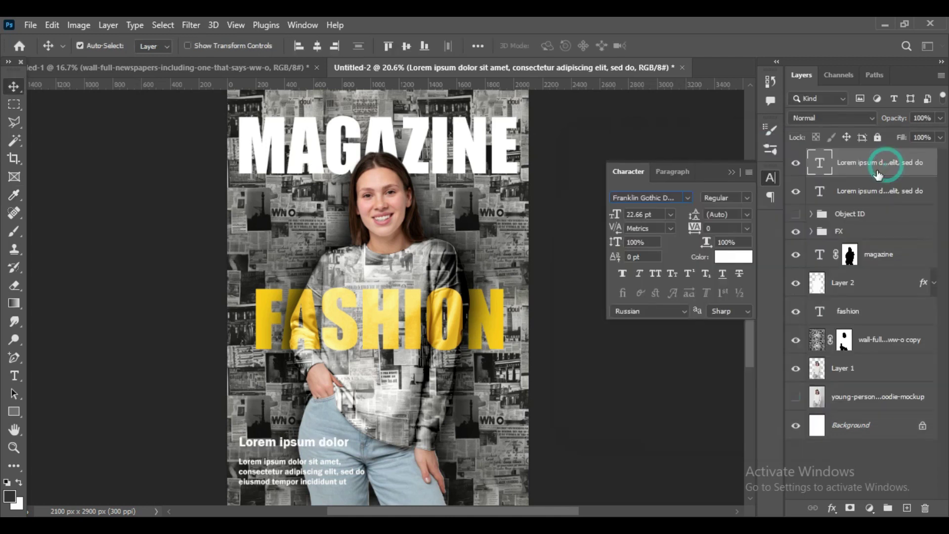
click(732, 172)
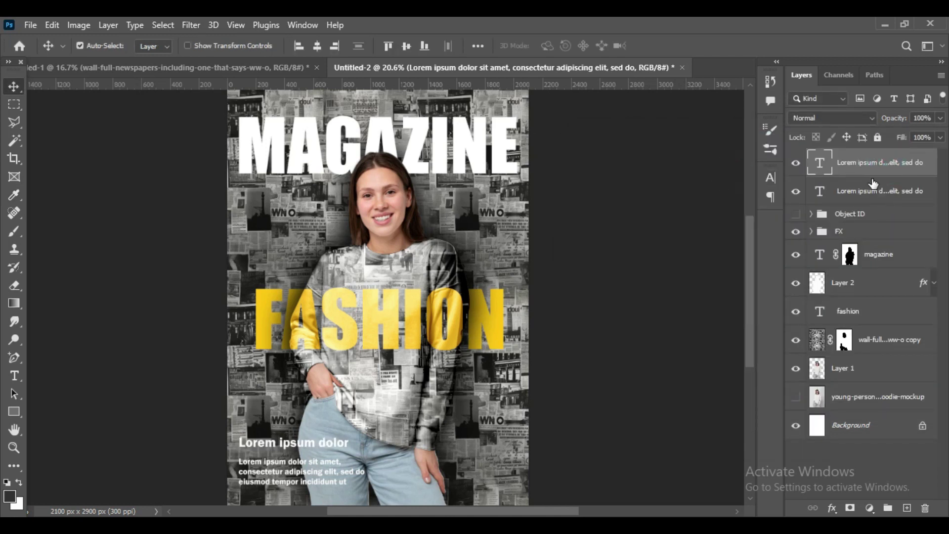
Add a new white text layer reading 02 beside the woman's hip, below the FASHION text.
click(14, 376)
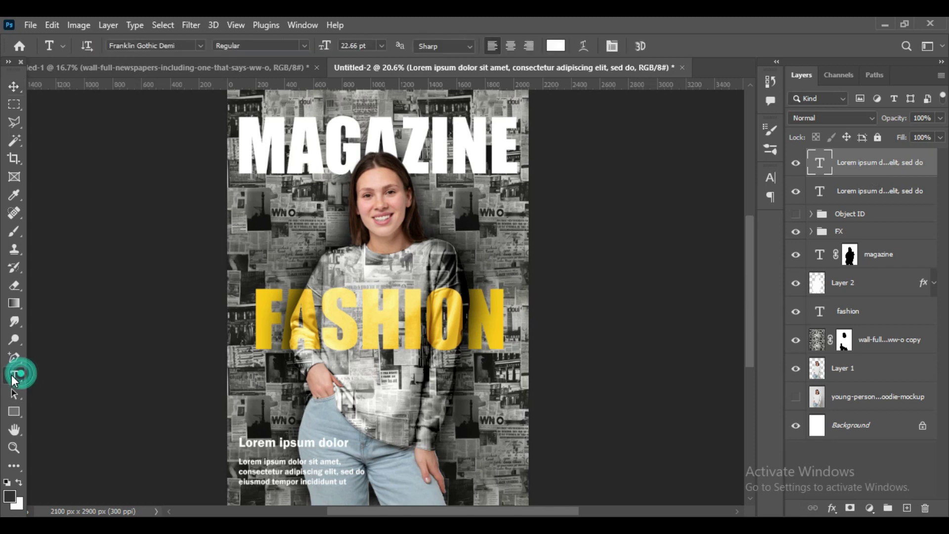
click(459, 398)
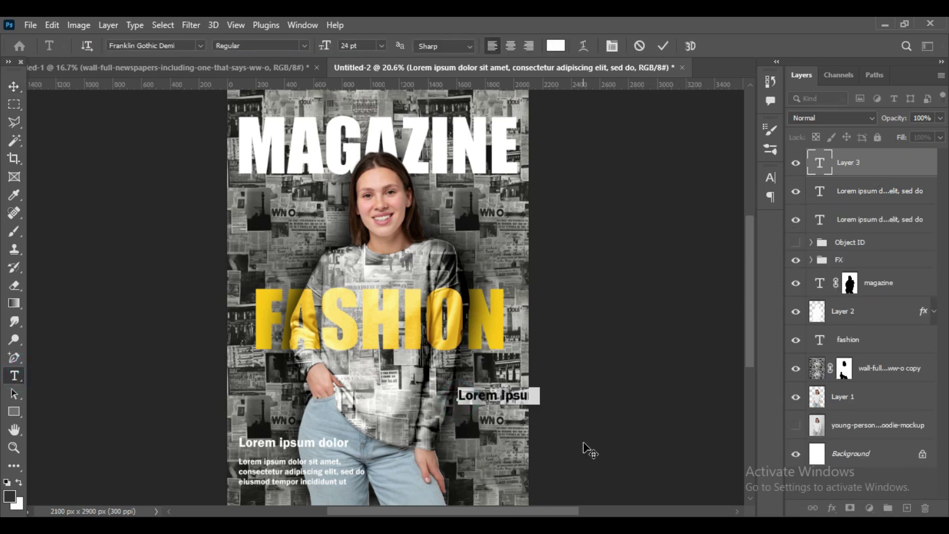
text(02)
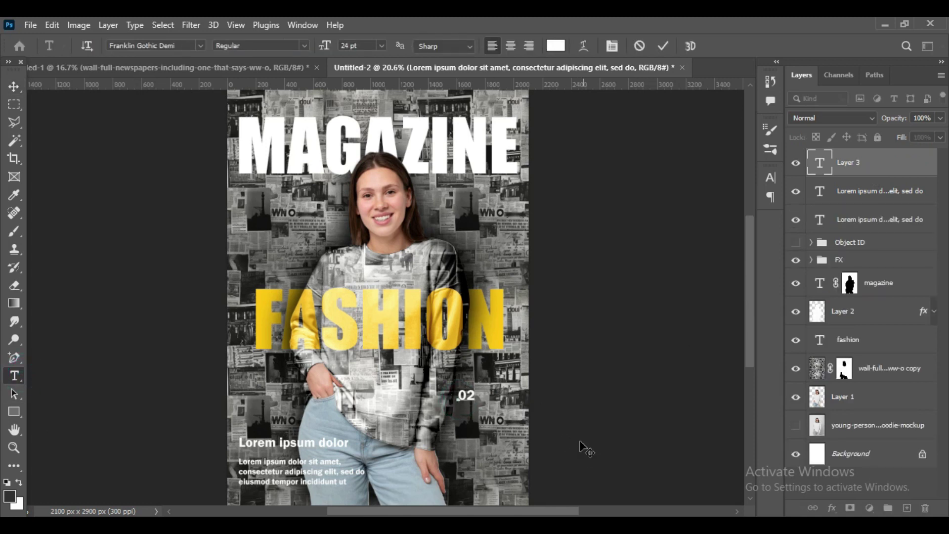
click(663, 46)
Scale the 02 text to 489.89% and place it in the cover's lower-right area.
key(ctrl+t)
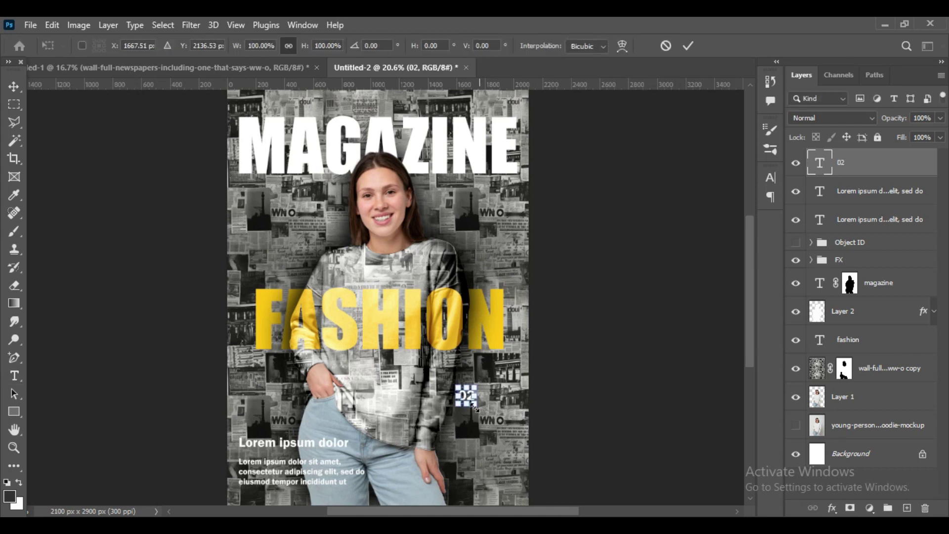
drag(475, 403, 518, 488)
drag(506, 427, 484, 435)
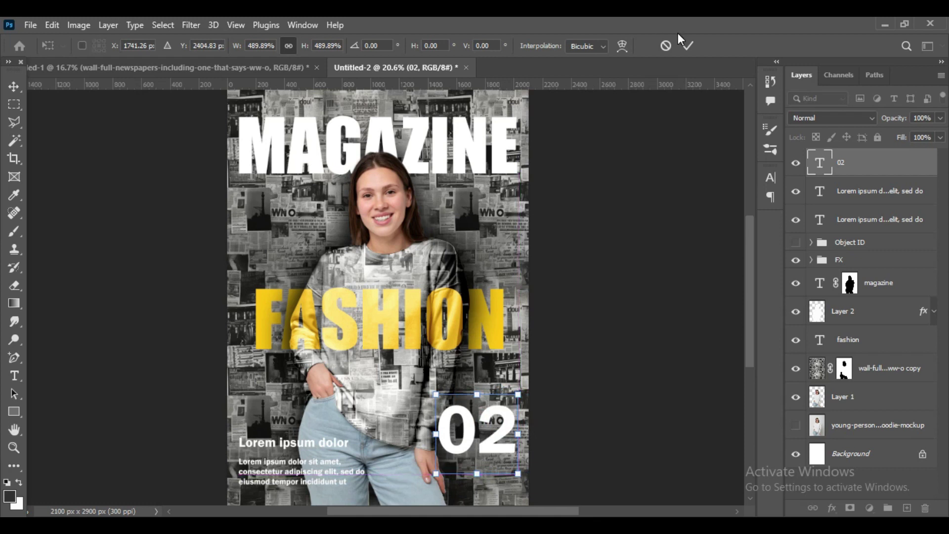
click(688, 45)
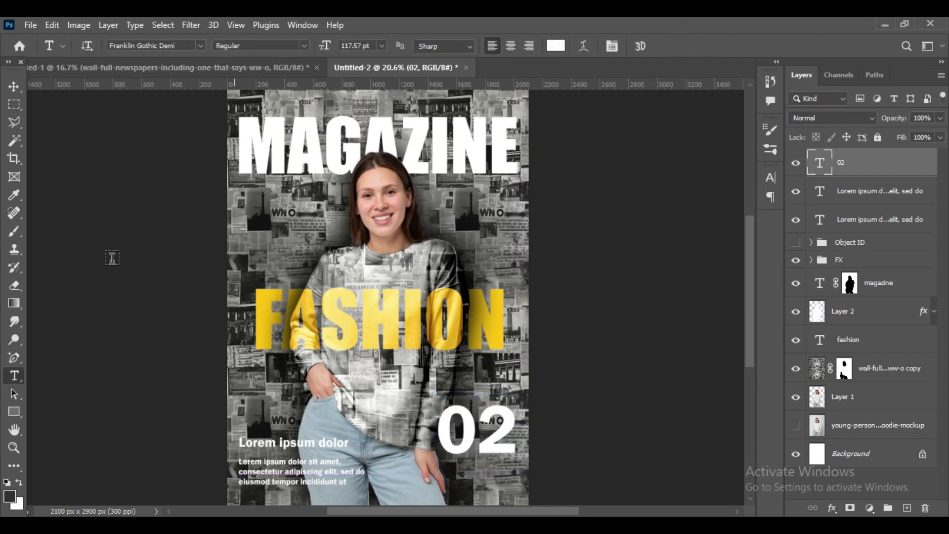
Duplicate the lower heading and paragraph together and move the copies up between MAGAZINE and FASHION.
click(15, 86)
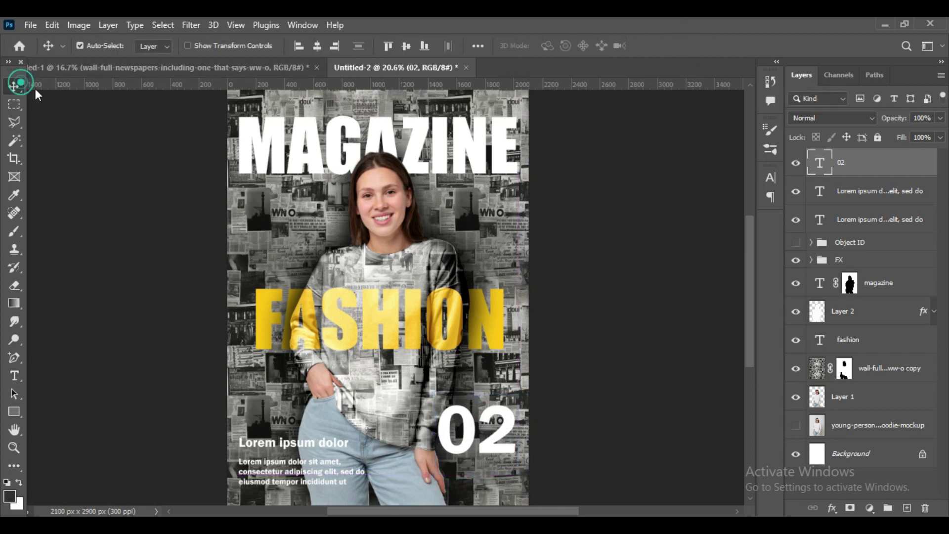
click(311, 487)
shift+click(307, 449)
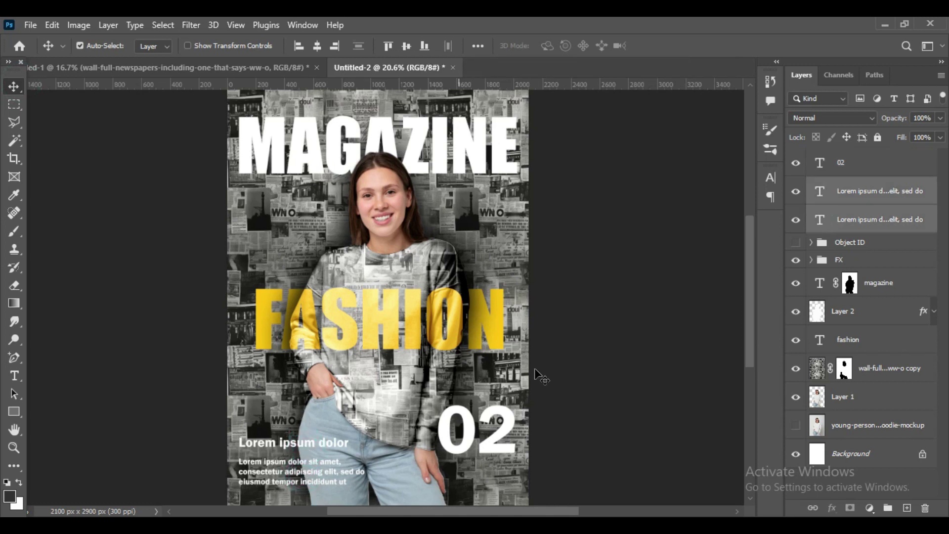
key(ctrl+j)
drag(309, 444, 312, 209)
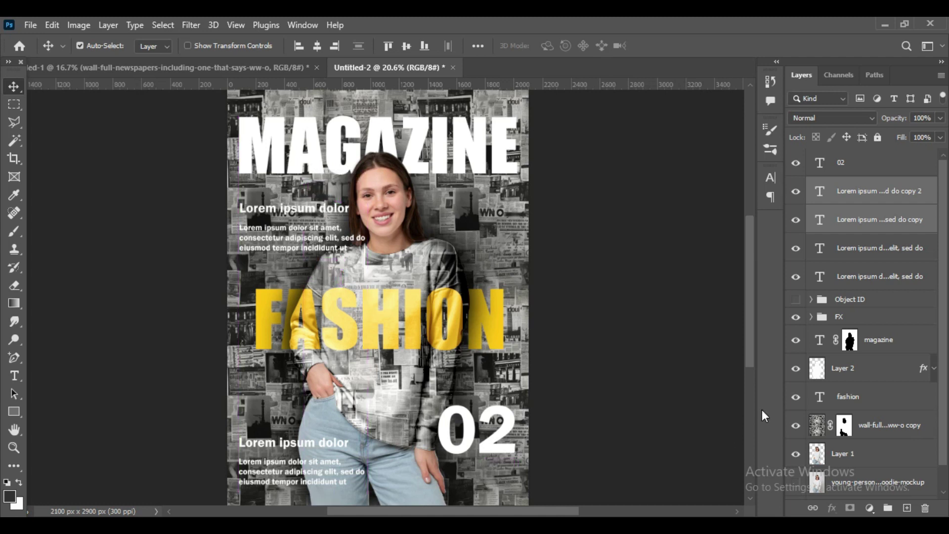
Narrow and lengthen the upper paragraph's text box so the lorem ipsum text fills five lines.
click(15, 376)
click(314, 245)
drag(365, 242, 290, 275)
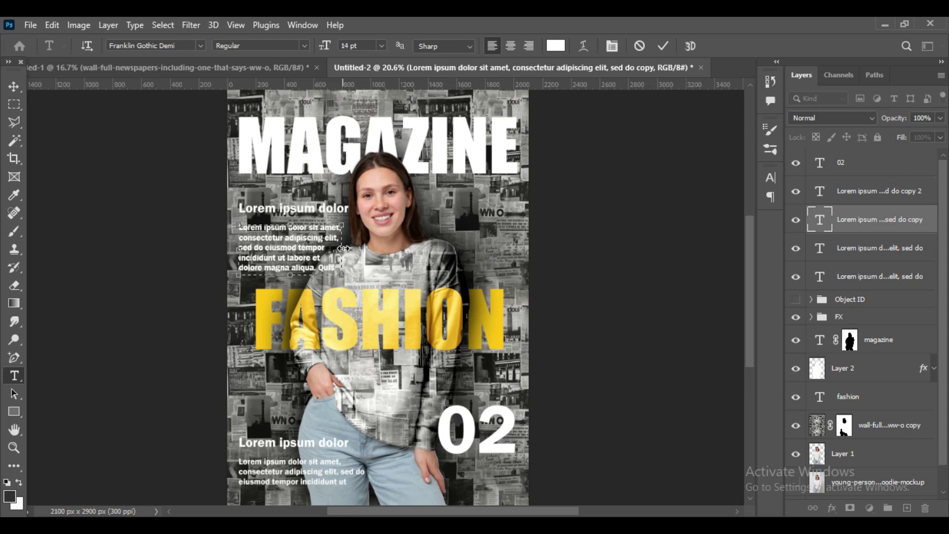
click(663, 46)
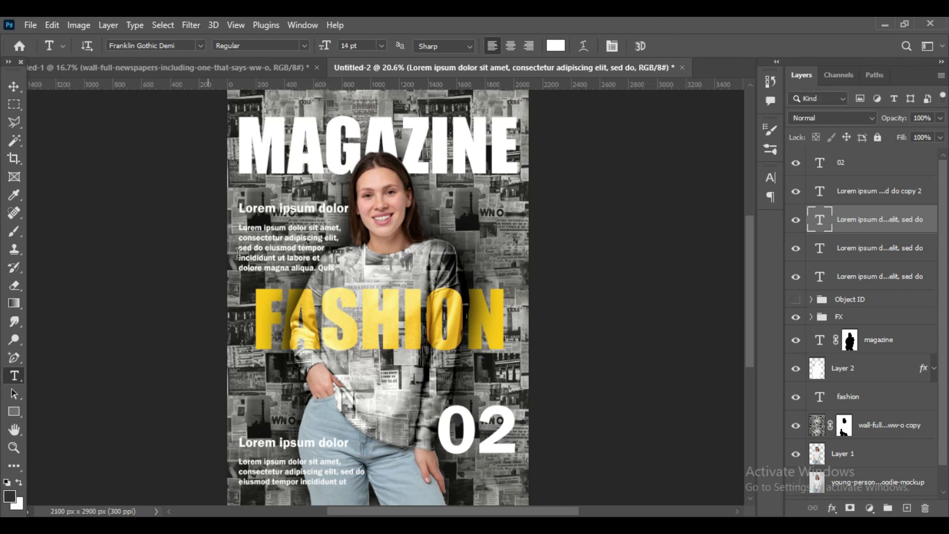
Narrow the upper heading's text box so only Lorem ipsum shows on its line.
click(300, 210)
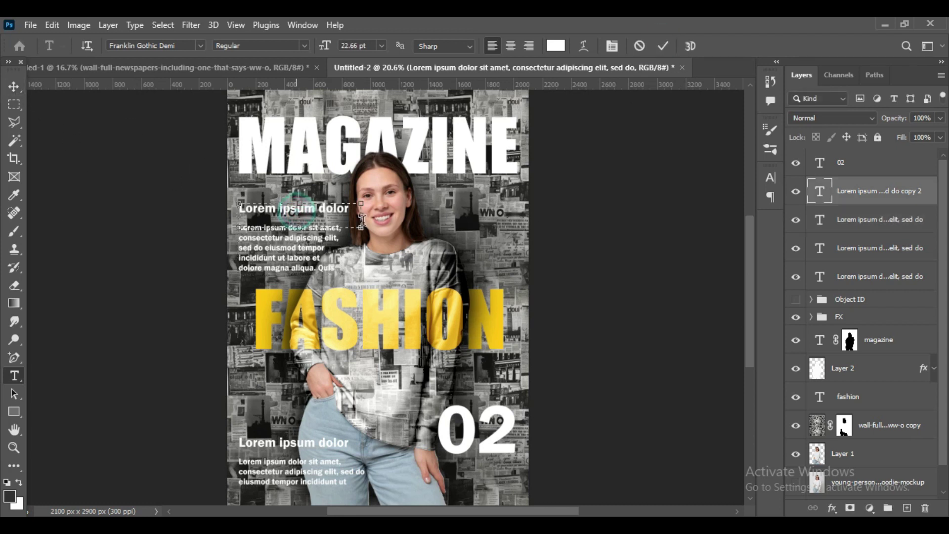
drag(361, 221, 326, 217)
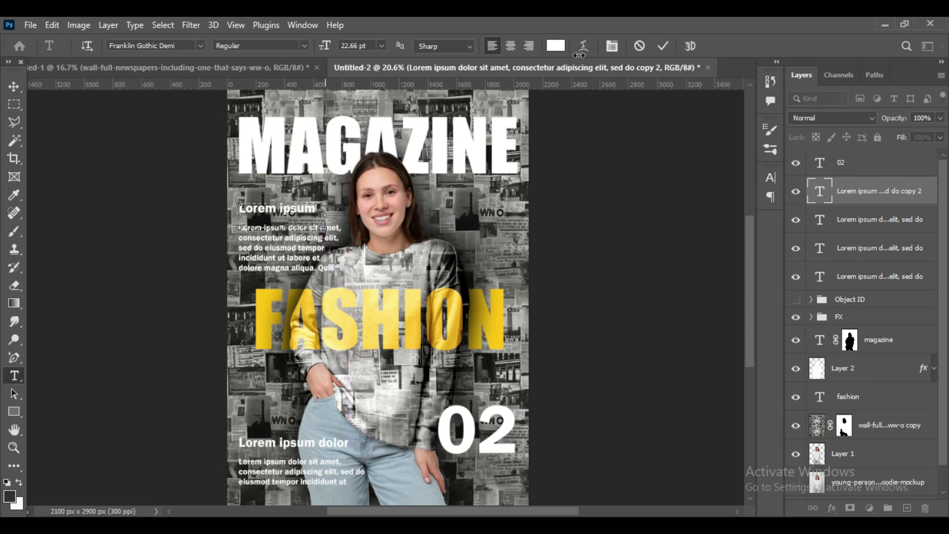
click(661, 47)
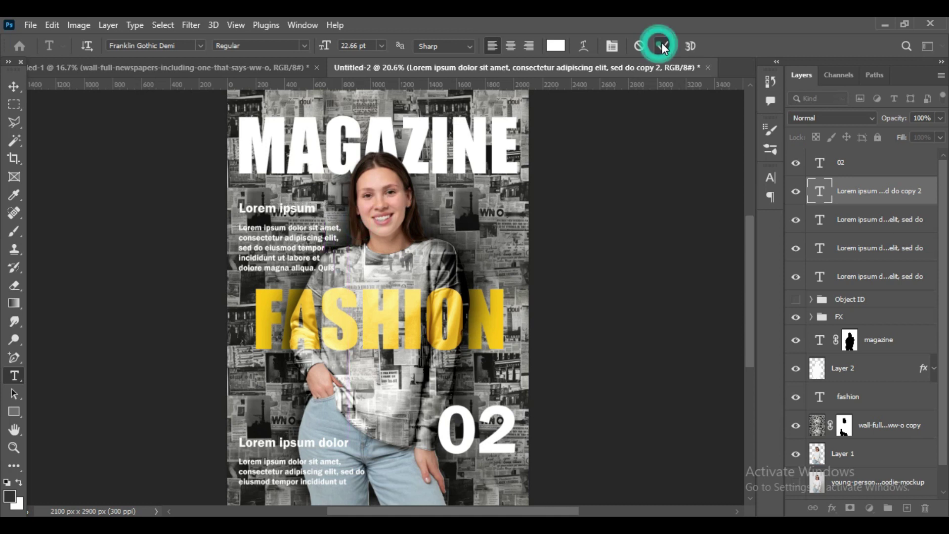
Add a drop shadow to the upper Lorem ipsum heading with 11 px distance and 5 px size.
click(14, 89)
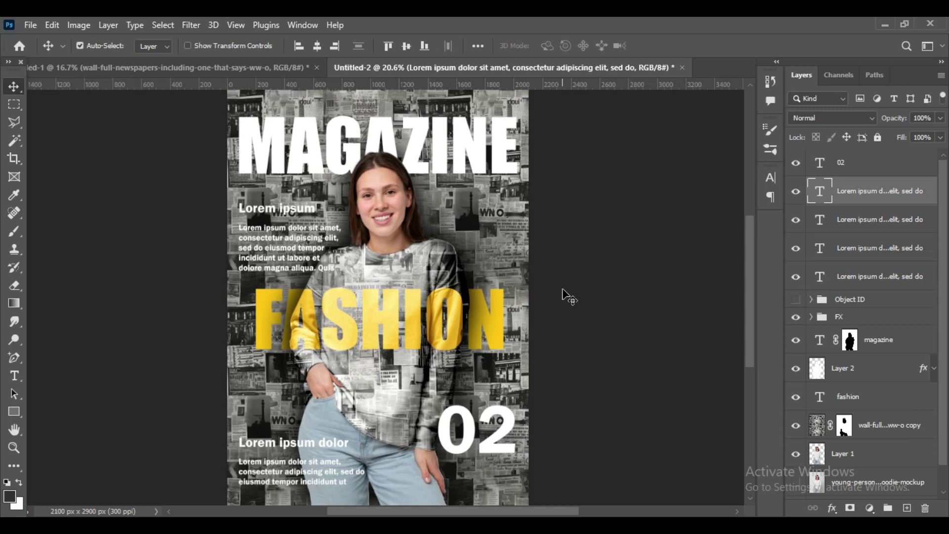
click(832, 508)
click(848, 492)
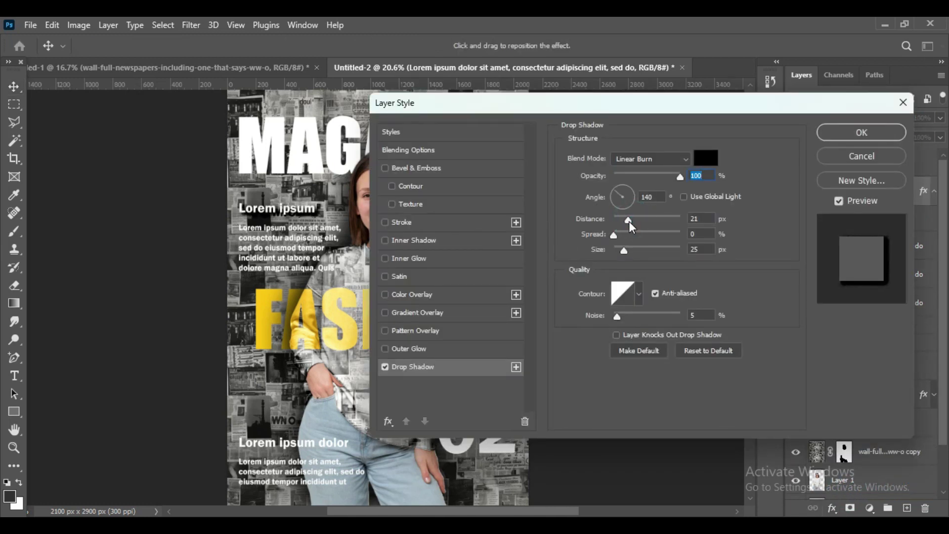
drag(629, 221, 618, 248)
click(842, 130)
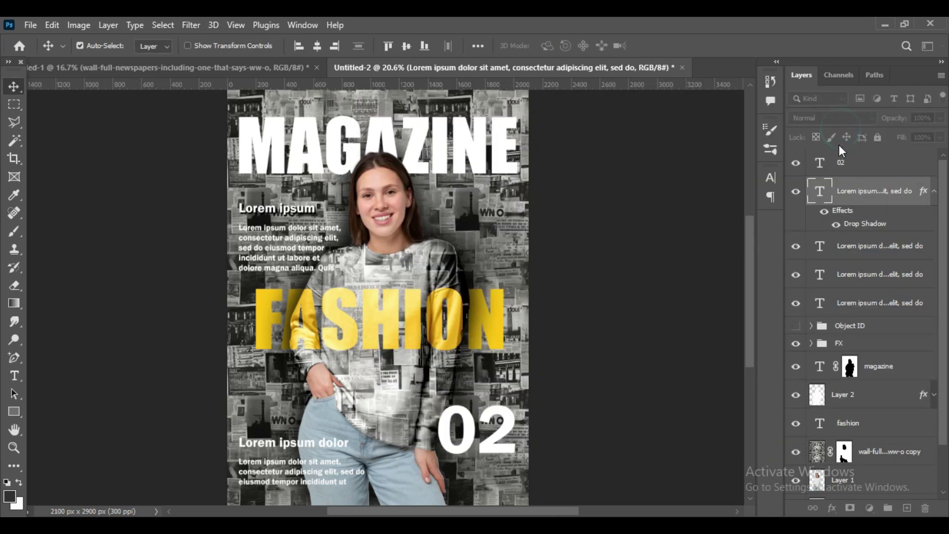
Copy the upper heading's layer style and paste it onto the other three lorem ipsum text layers.
right_click(883, 199)
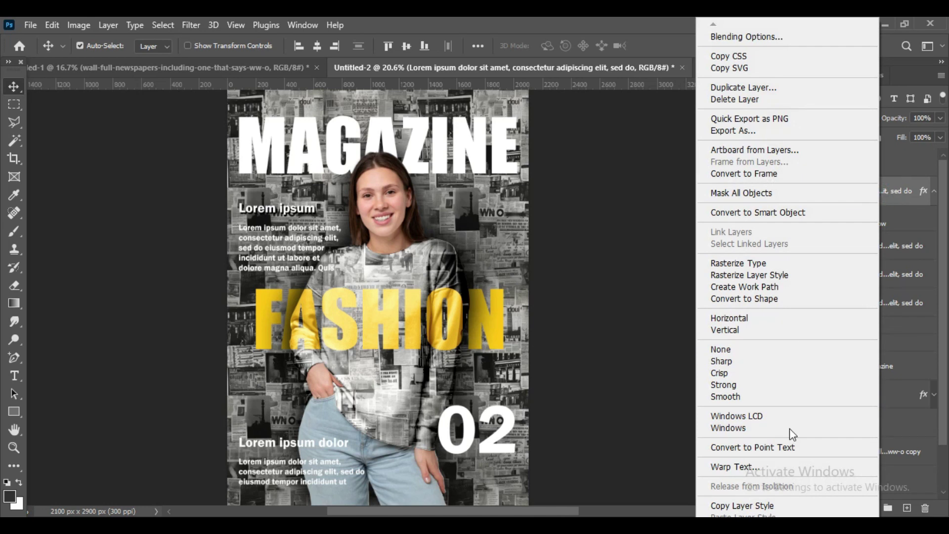
click(735, 506)
click(870, 250)
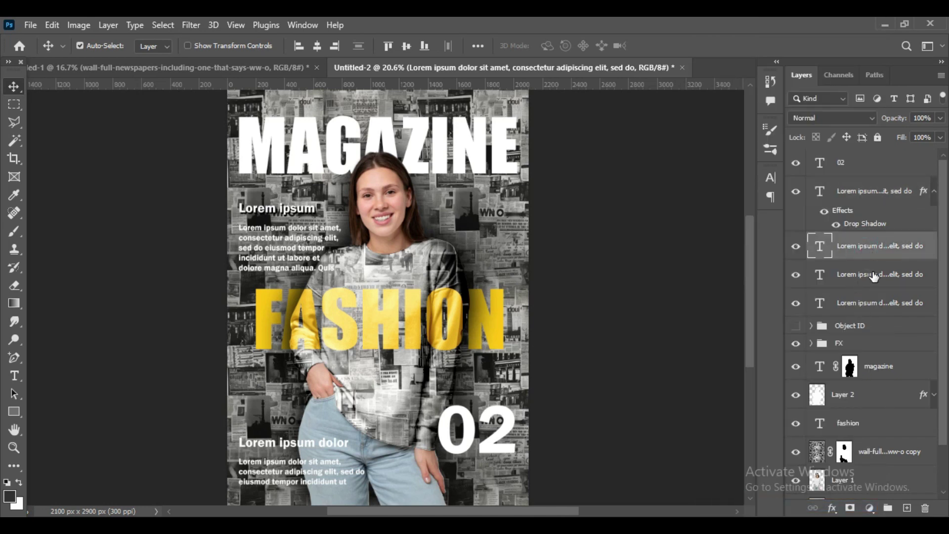
shift+click(869, 277)
shift+click(872, 304)
right_click(871, 304)
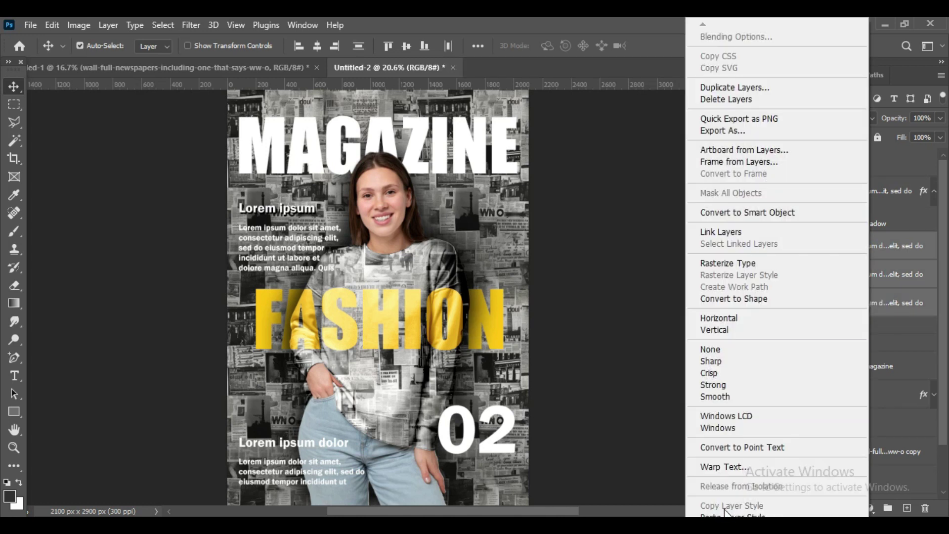
click(712, 514)
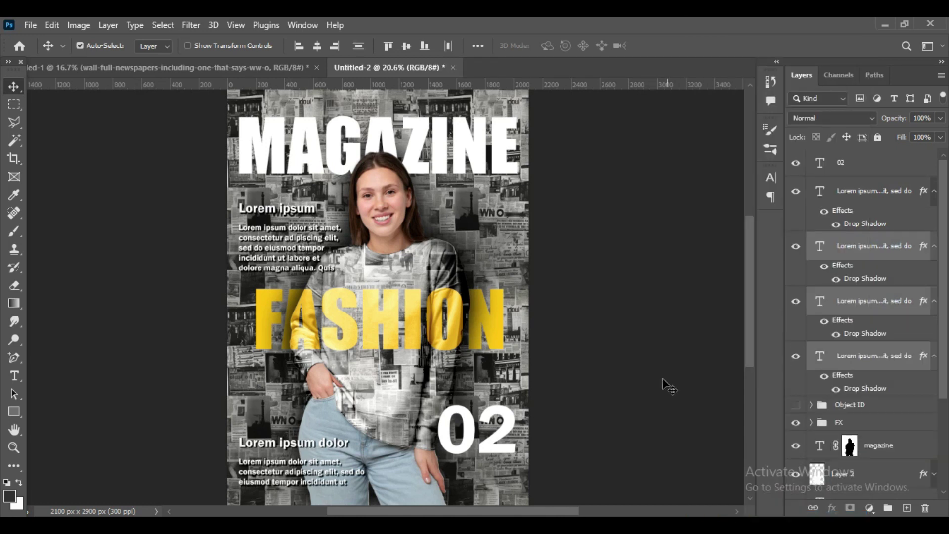
Paste the copied drop shadow style onto the 02 and magazine text layers.
click(507, 426)
right_click(881, 174)
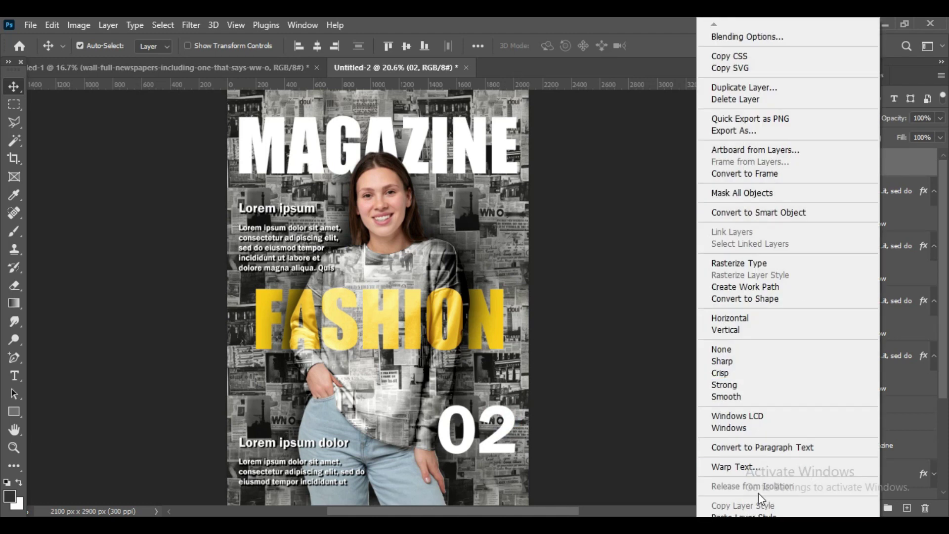
click(756, 507)
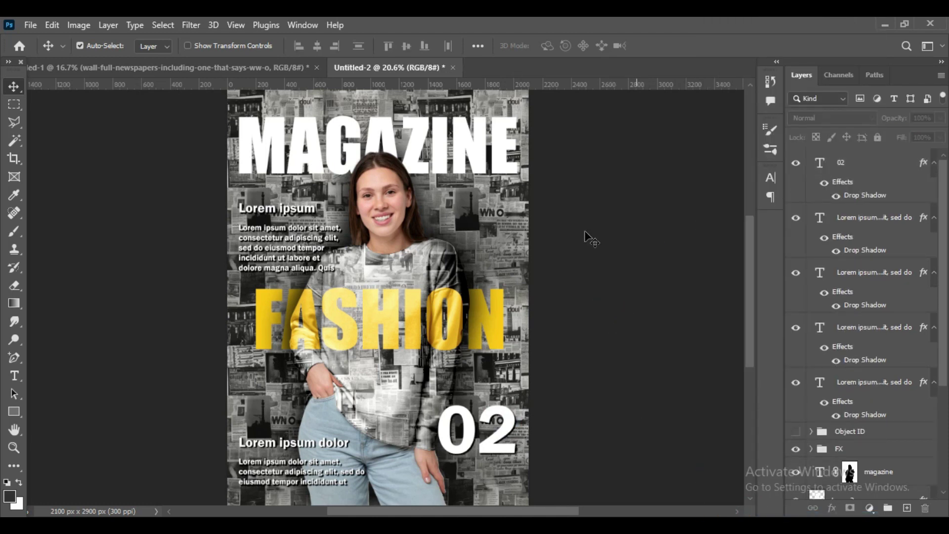
click(898, 471)
right_click(900, 470)
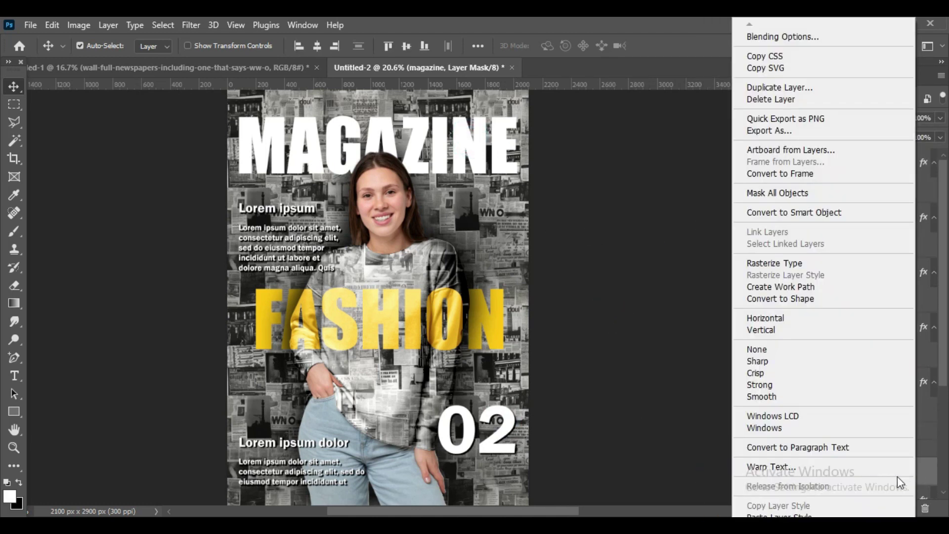
click(893, 514)
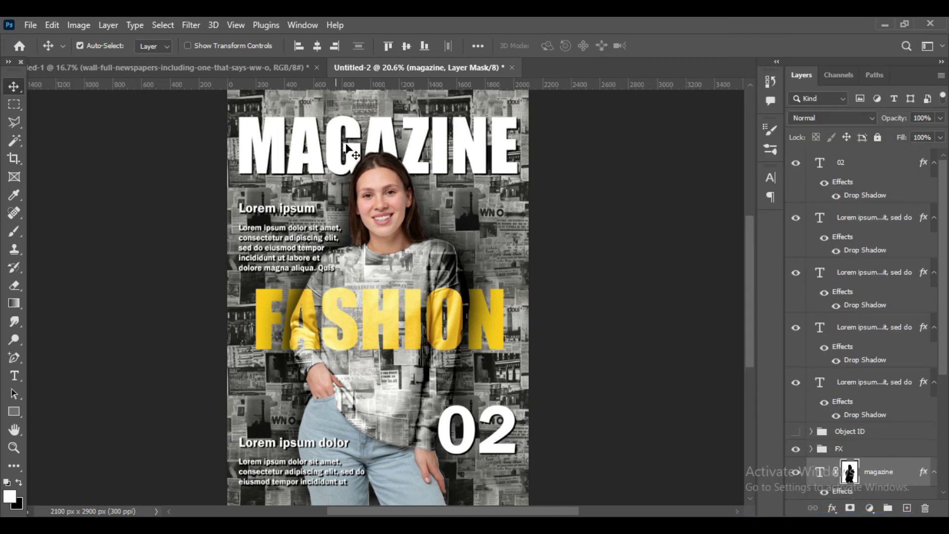
Add a second drop shadow to the magazine title layer, increase its distance and set its blend mode to Multiply.
scroll(904, 446, down, 3)
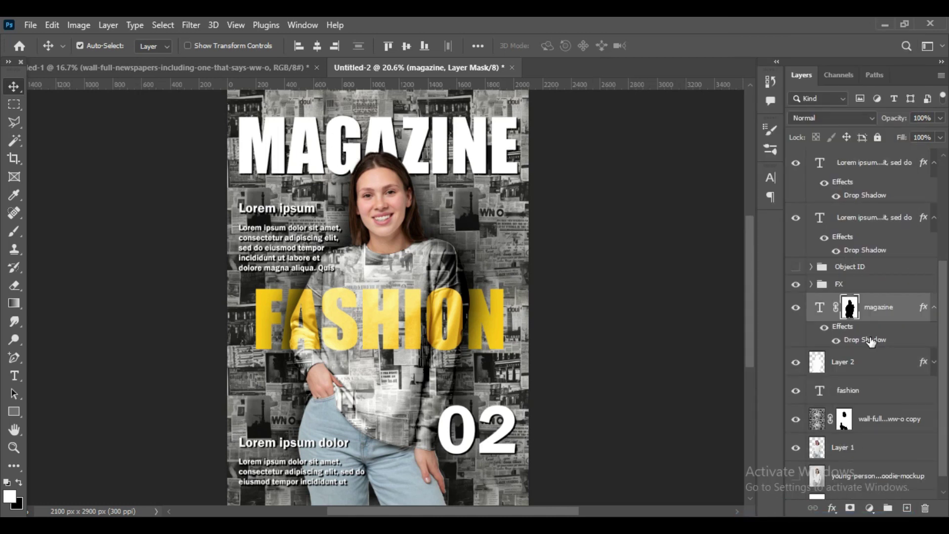
double_click(871, 340)
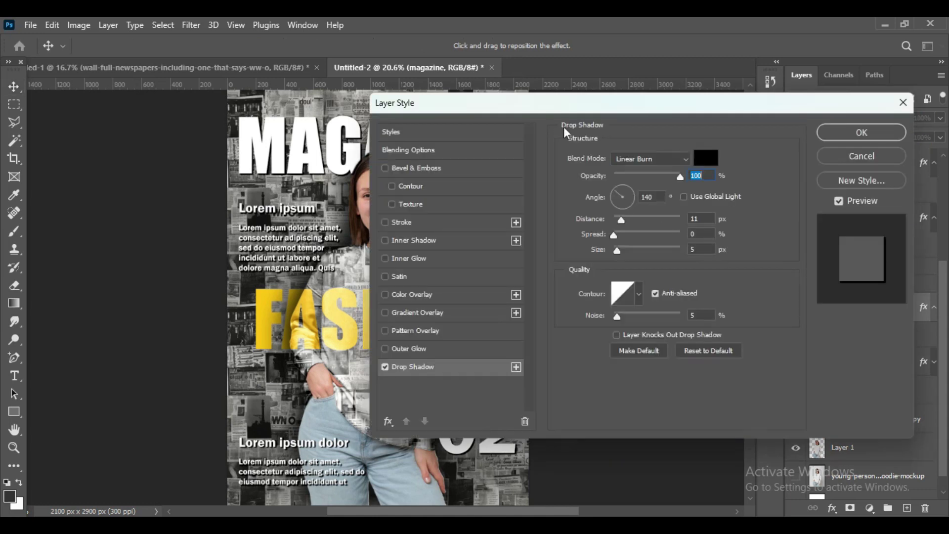
drag(552, 102, 687, 109)
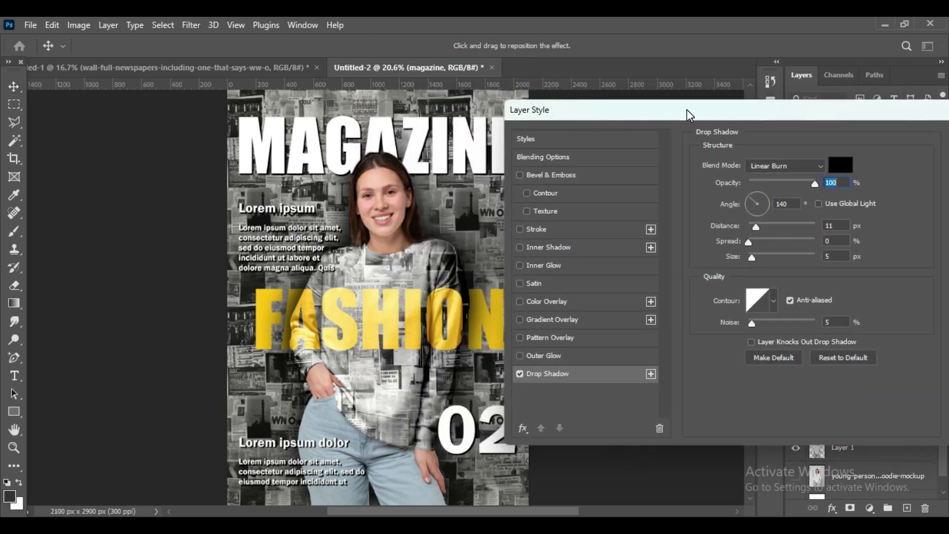
click(651, 375)
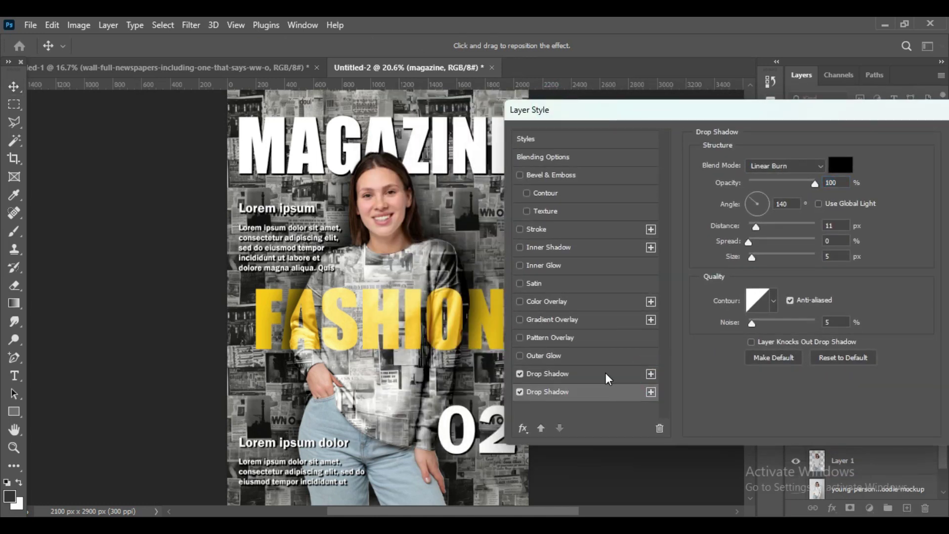
drag(758, 226, 775, 231)
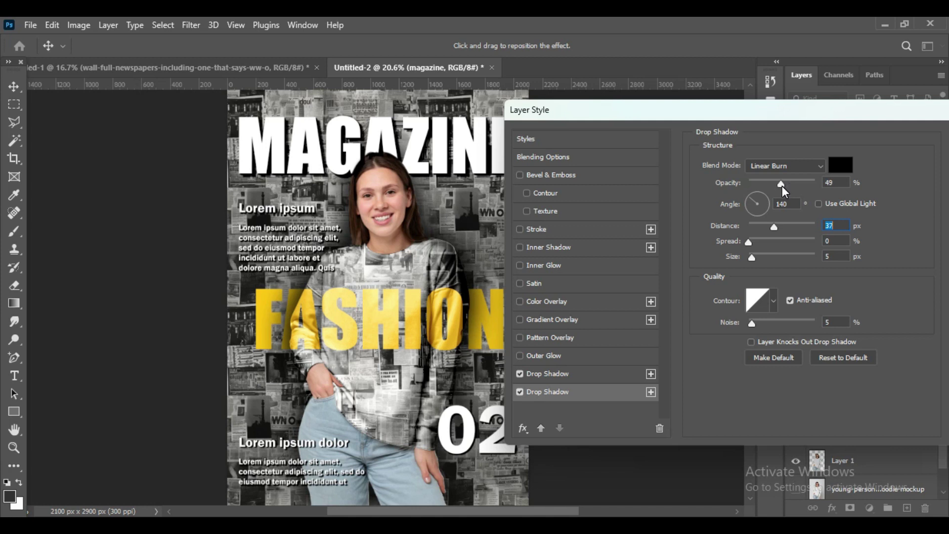
click(787, 167)
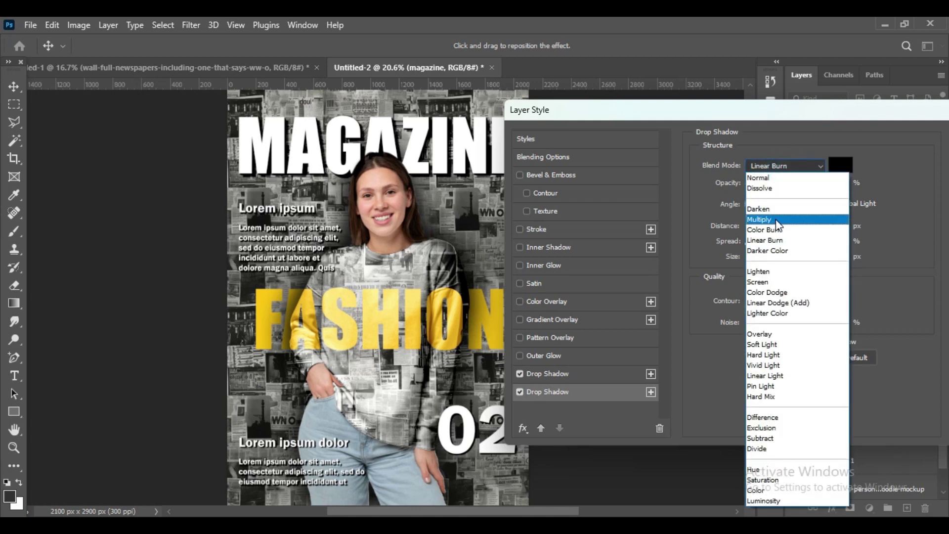
click(778, 221)
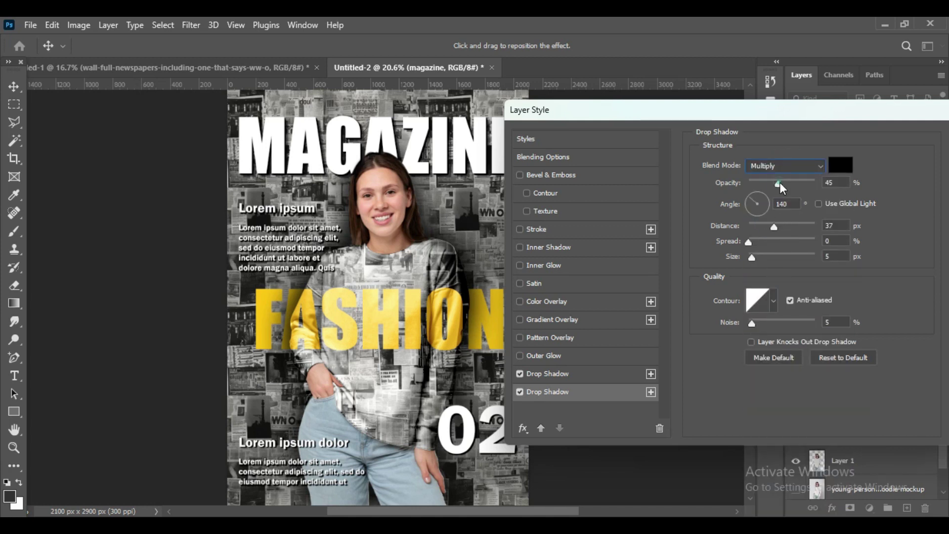
Set the magazine title's second drop shadow to 76% opacity and 21 px size, and adjust its distance.
drag(782, 183, 799, 185)
drag(771, 228, 784, 230)
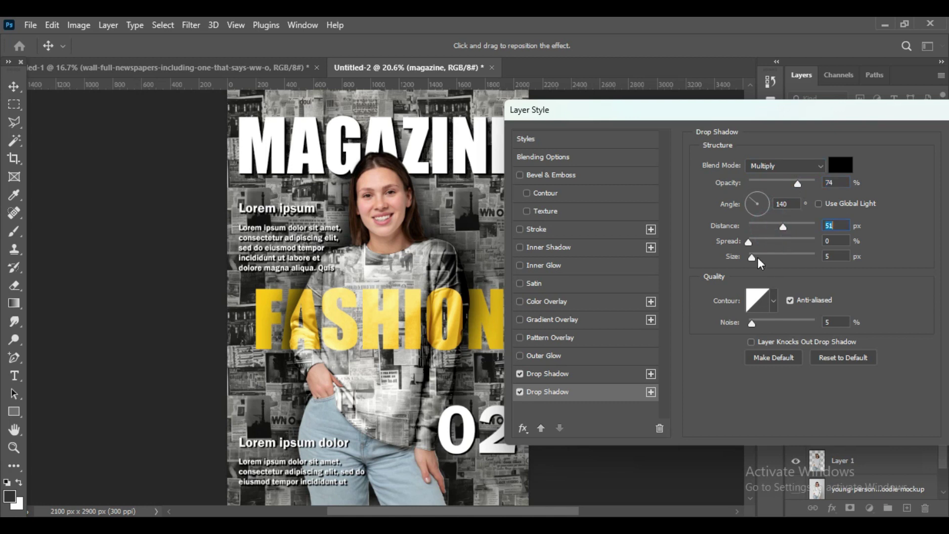
drag(758, 258, 758, 260)
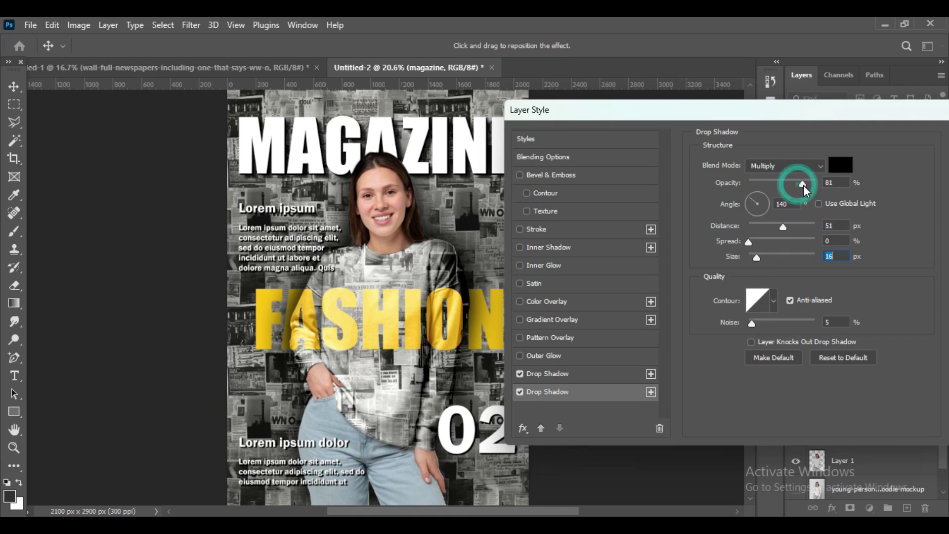
drag(803, 185, 800, 185)
drag(783, 227, 791, 227)
drag(754, 258, 758, 258)
drag(789, 228, 779, 232)
Add a third drop shadow to the magazine title with 57% opacity, 120° angle, 79 px distance and 9 px size, and apply the style.
click(650, 392)
click(628, 408)
drag(777, 227, 793, 227)
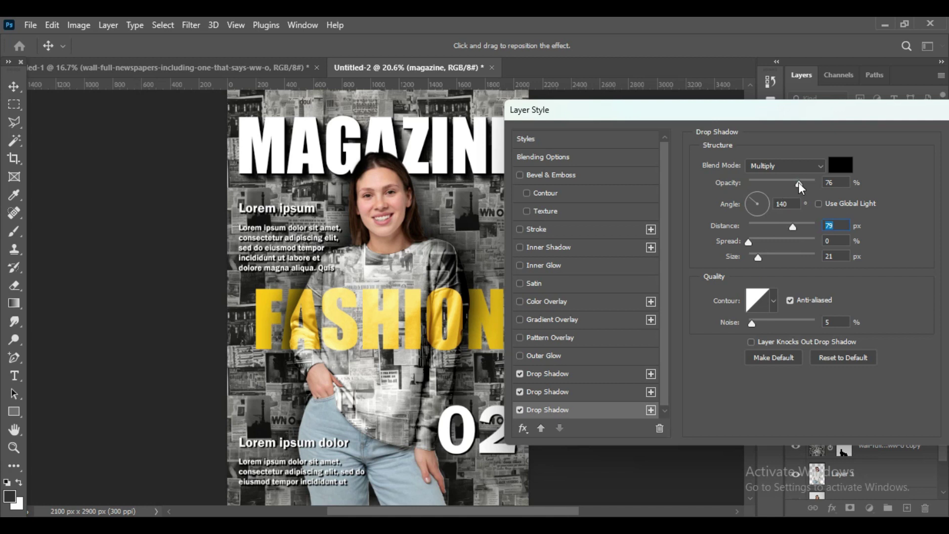
drag(800, 182, 787, 184)
drag(757, 258, 755, 259)
click(753, 195)
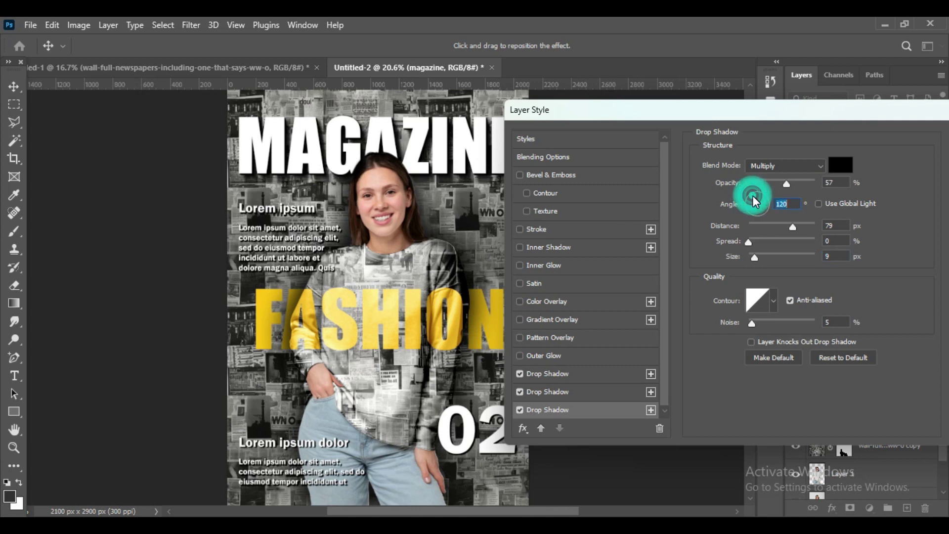
drag(816, 118, 728, 125)
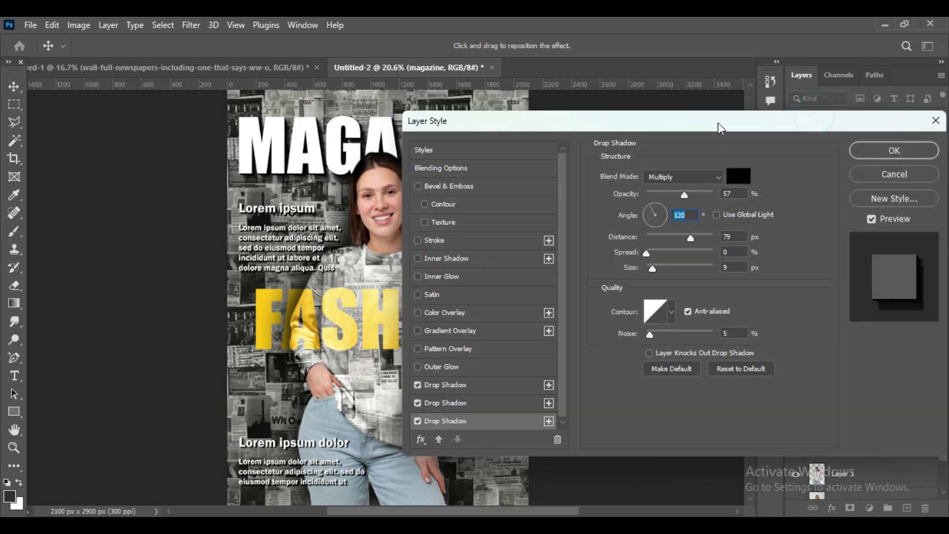
click(883, 155)
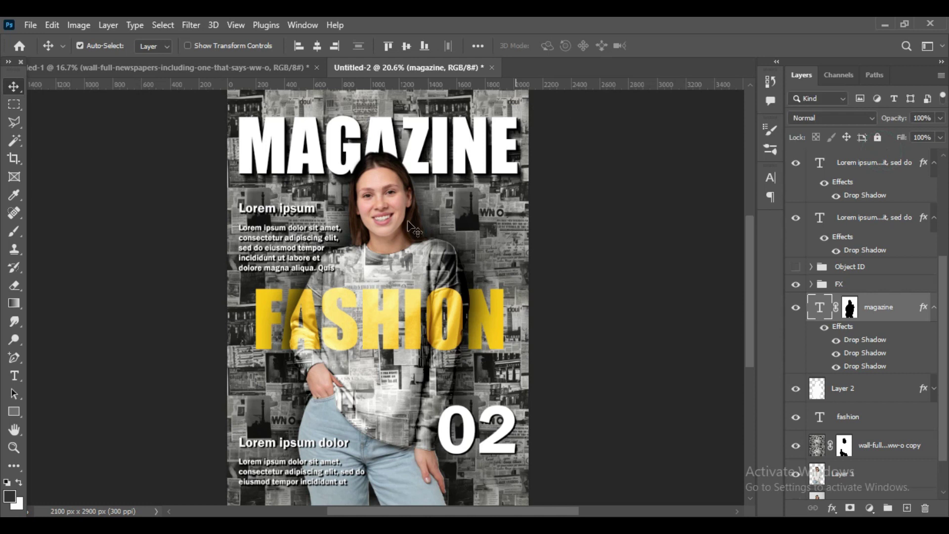
click(621, 206)
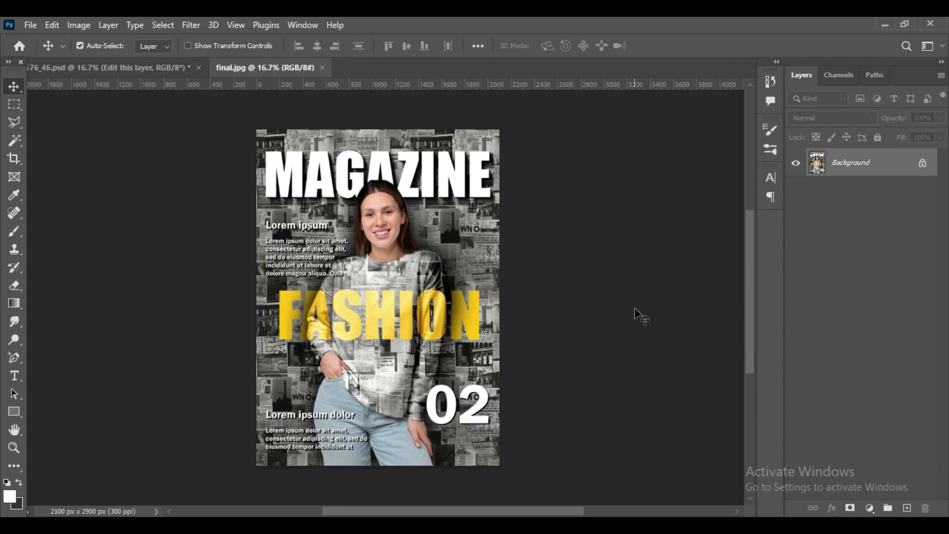
click(634, 309)
Open the magazine mockup's Edit this layer smart object and copy the cover image from final.jpg into it.
click(165, 70)
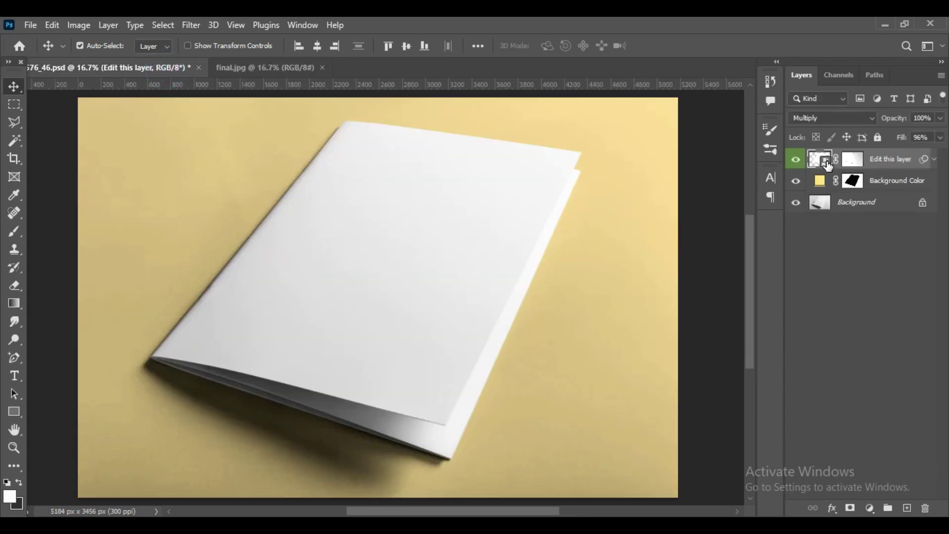
double_click(827, 164)
click(274, 67)
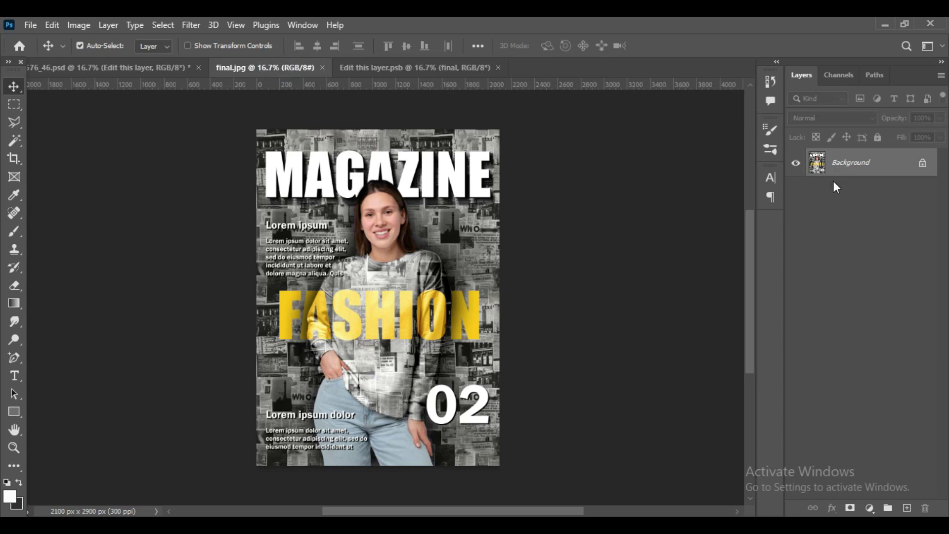
drag(844, 180, 366, 193)
Align the cover with the smart object canvas's upper-left corner and scale it to 125.29% width and 113.62% height to fill the canvas.
key(ctrl+t)
drag(371, 134, 368, 224)
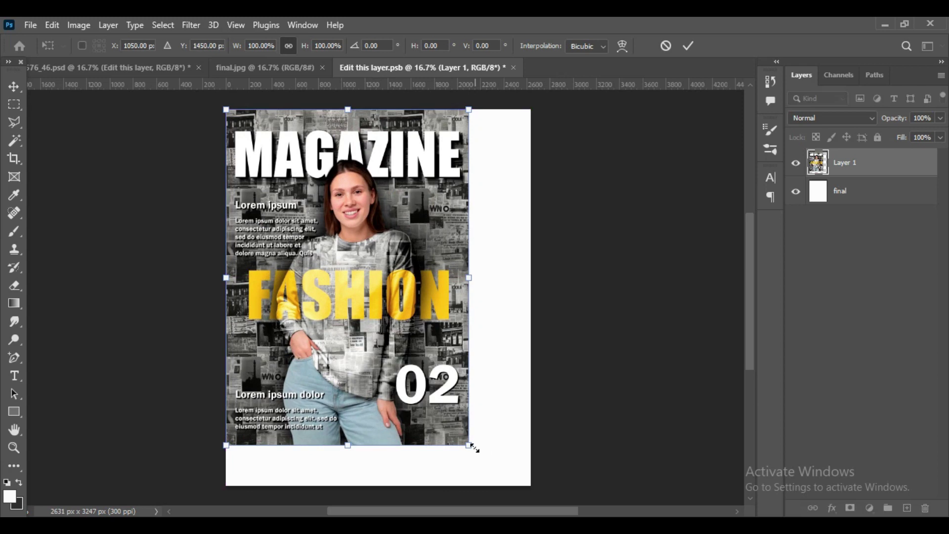
drag(470, 445, 531, 491)
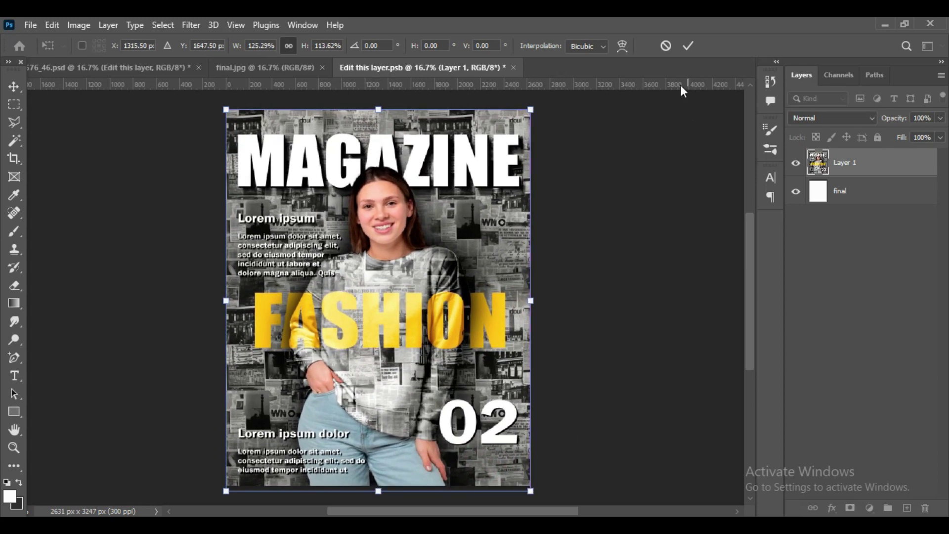
click(689, 45)
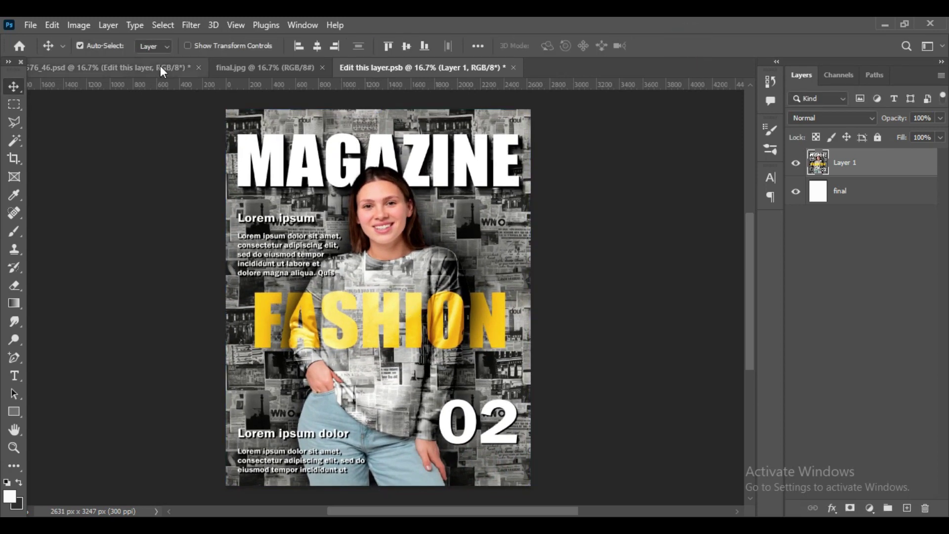
Save the Edit this layer smart object and return to the magazine mockup document.
click(30, 25)
click(54, 181)
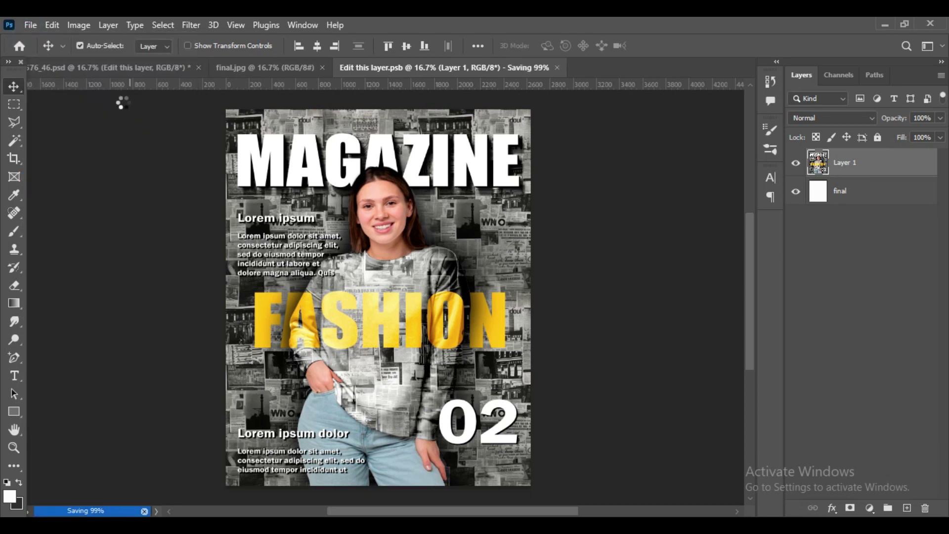
click(128, 69)
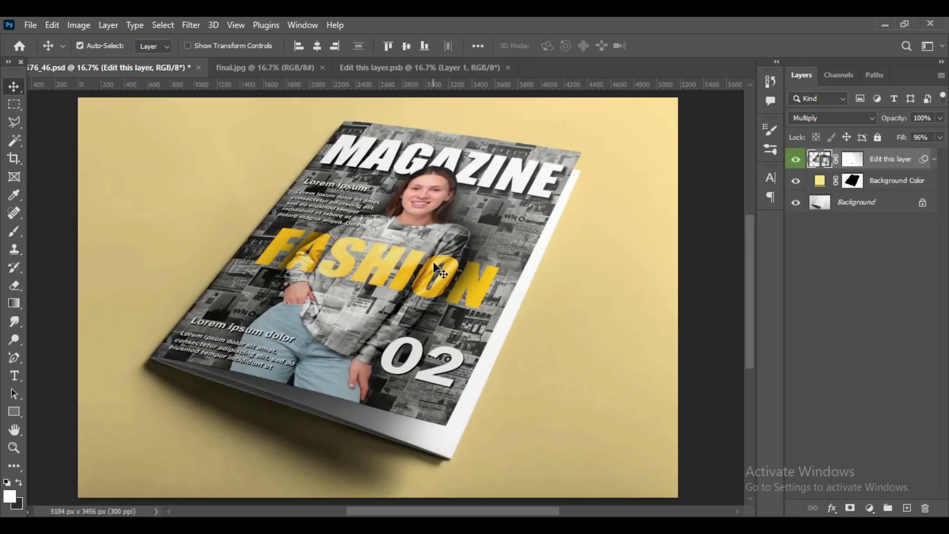